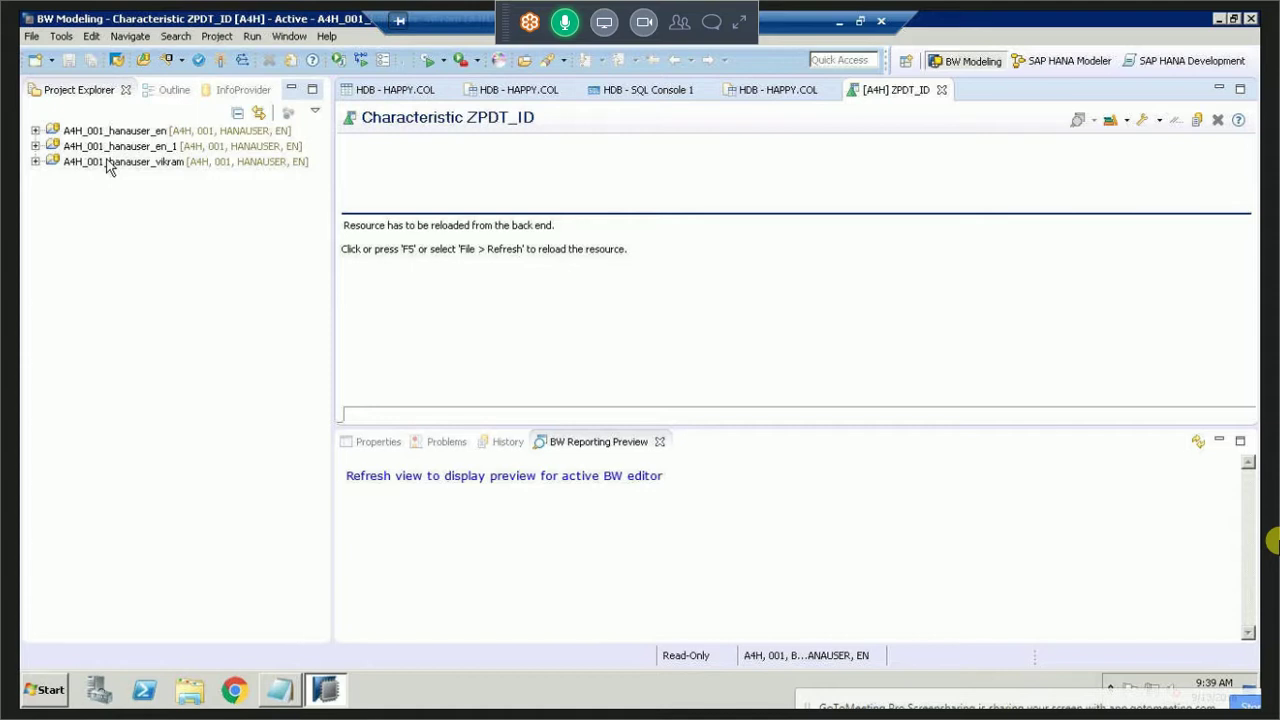
Switch to the SAP HANA Modeler perspective and reopen the BW Modeling perspective from the list of available perspectives.
left_click(135, 163)
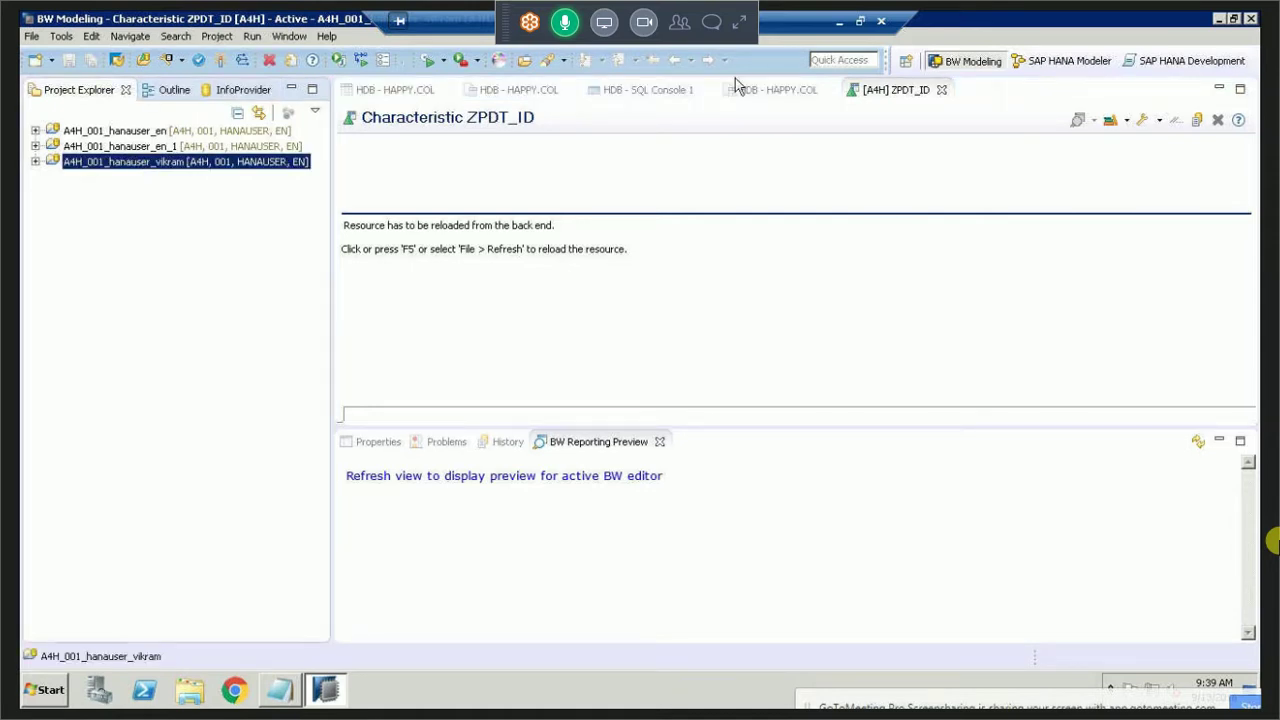
left_click(1057, 66)
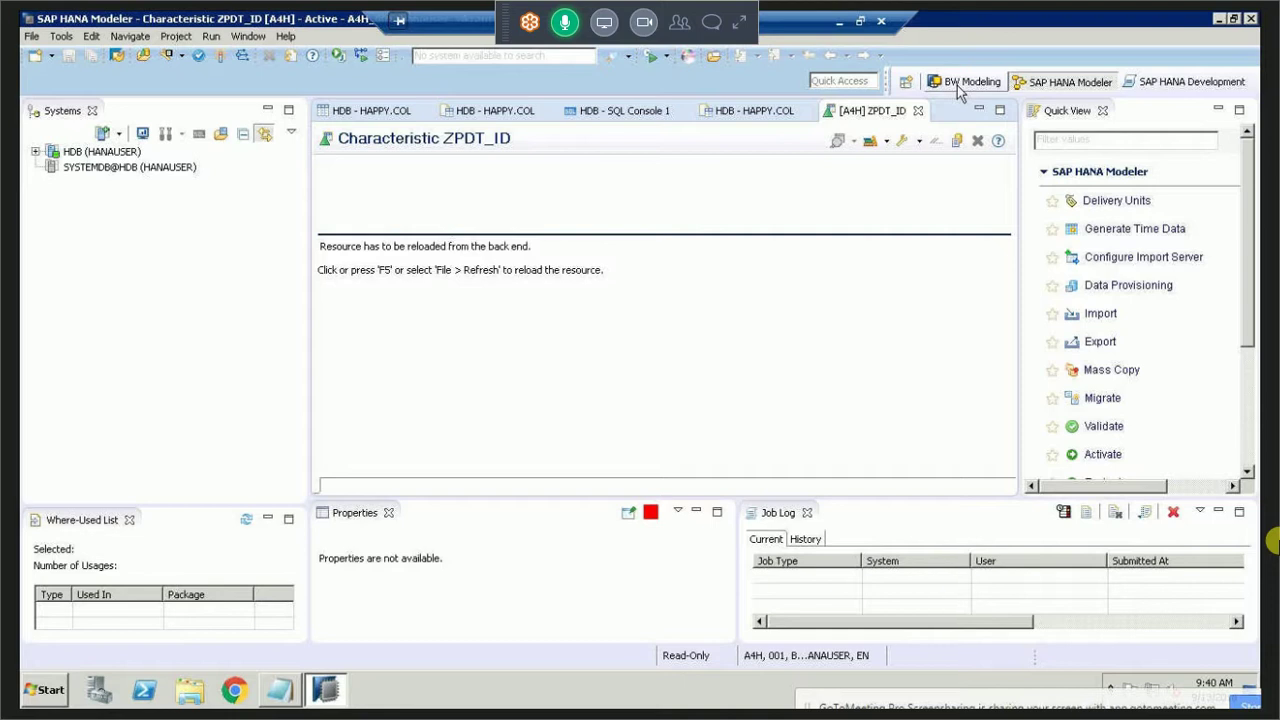
left_click(905, 84)
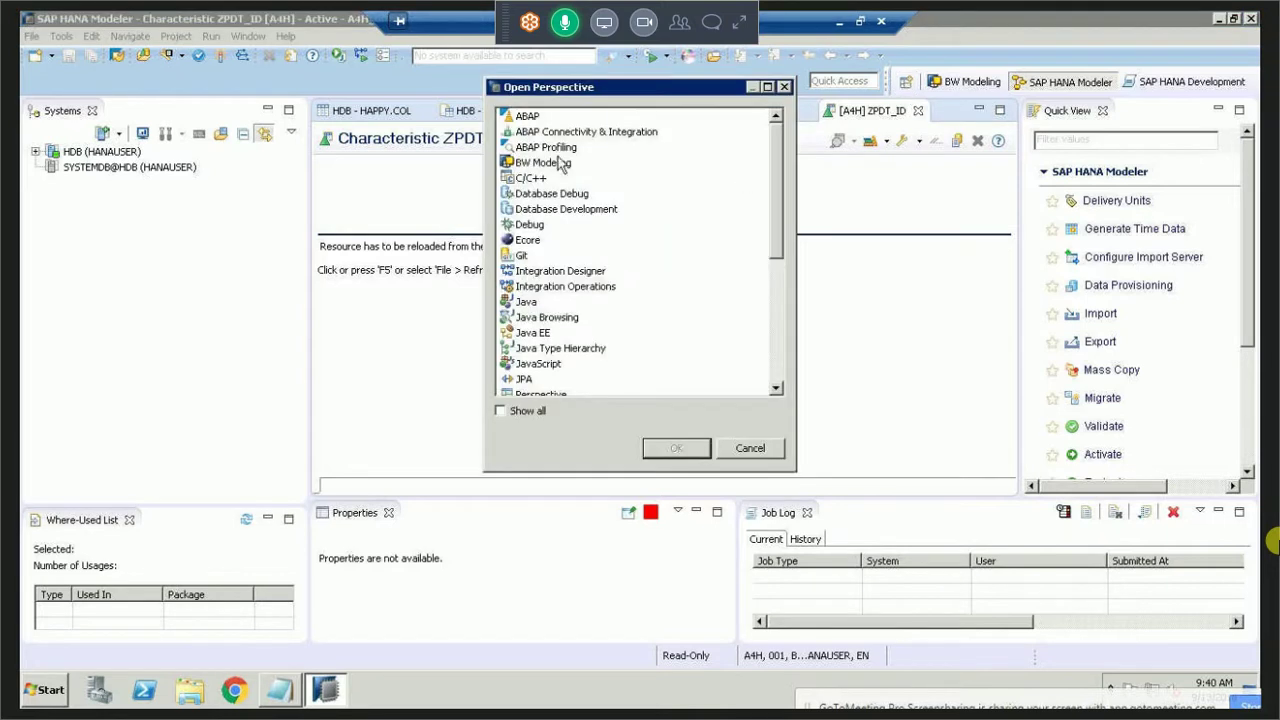
left_click(558, 163)
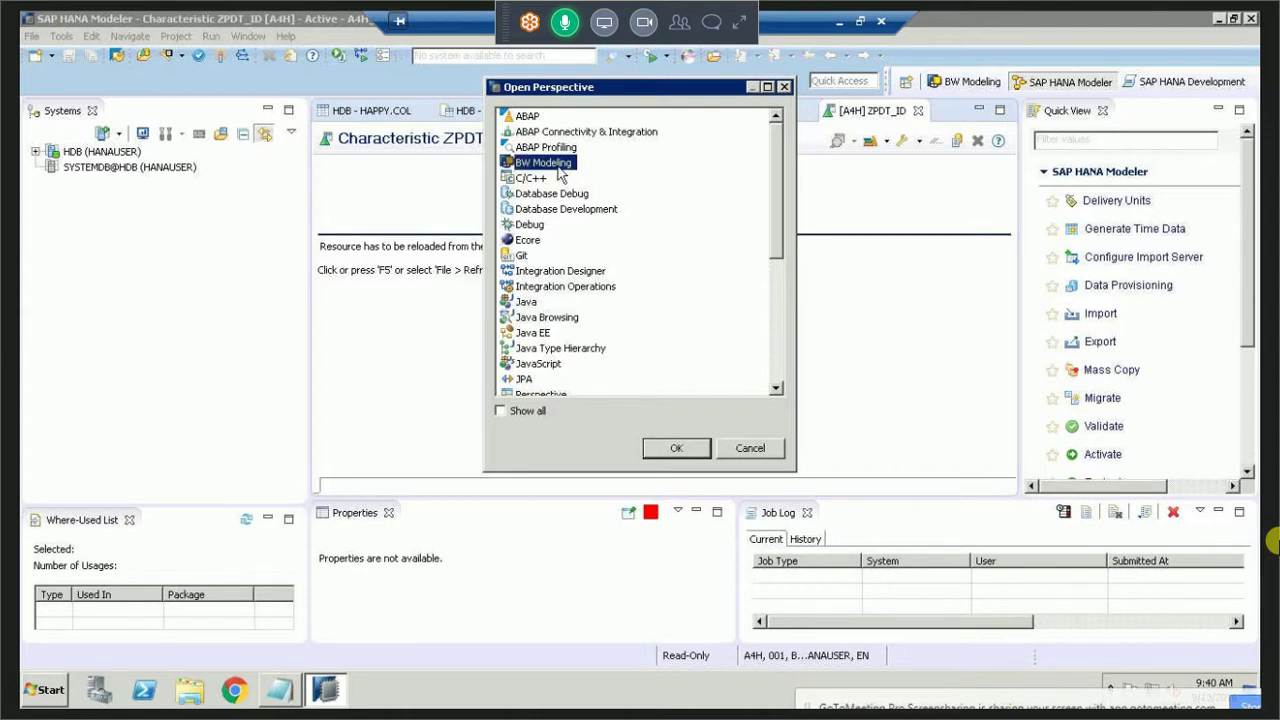
double_click(559, 170)
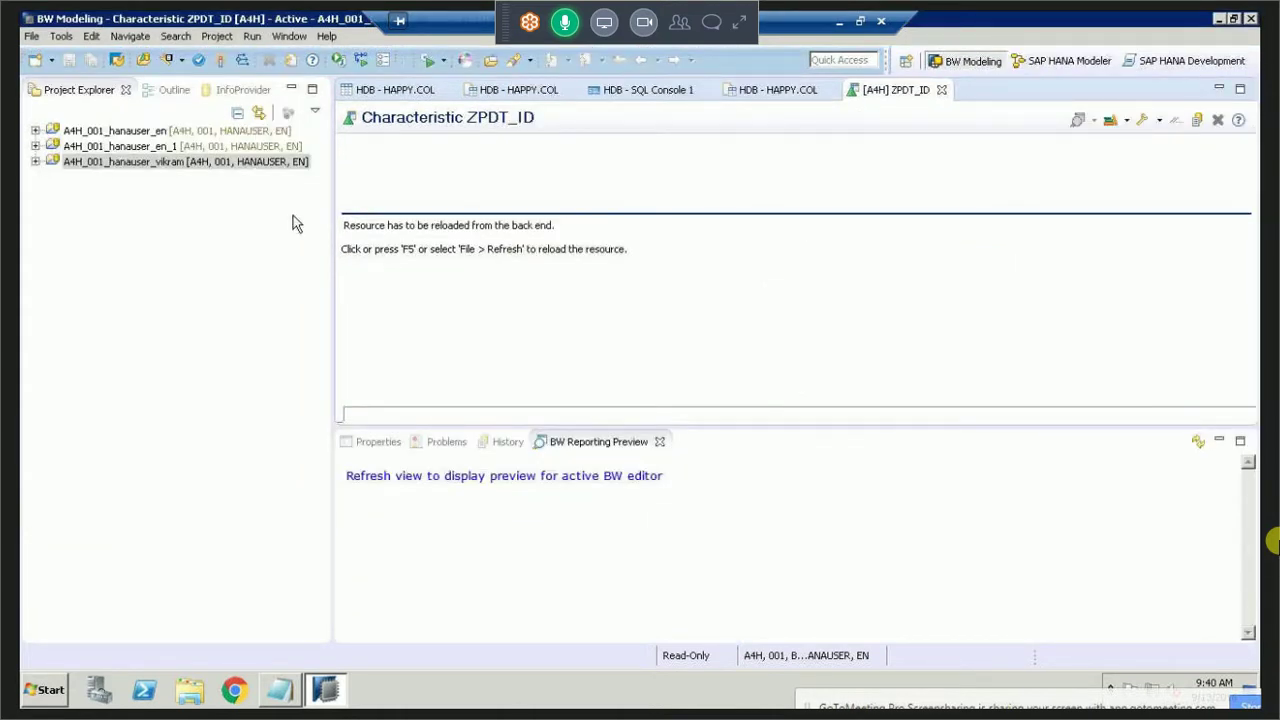
Start a new BW project on the existing BW system connection for A4H and accept its connection settings.
left_click(31, 37)
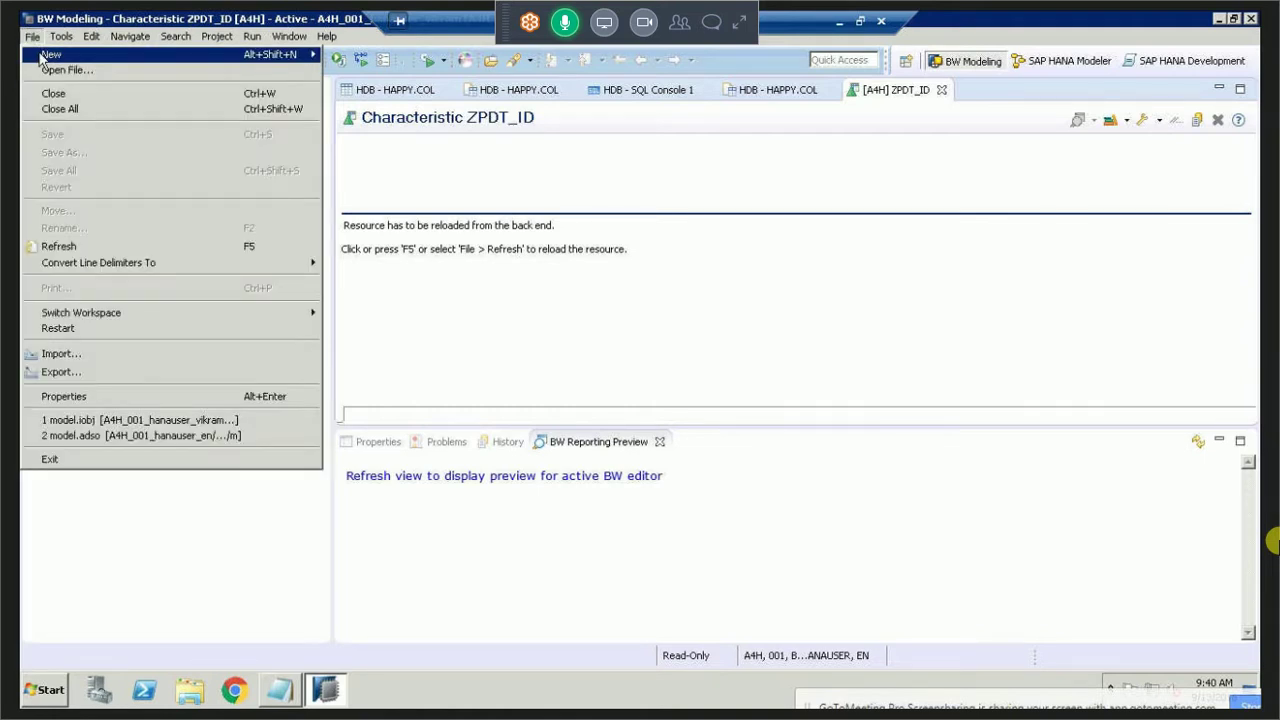
mouse_move(40, 57)
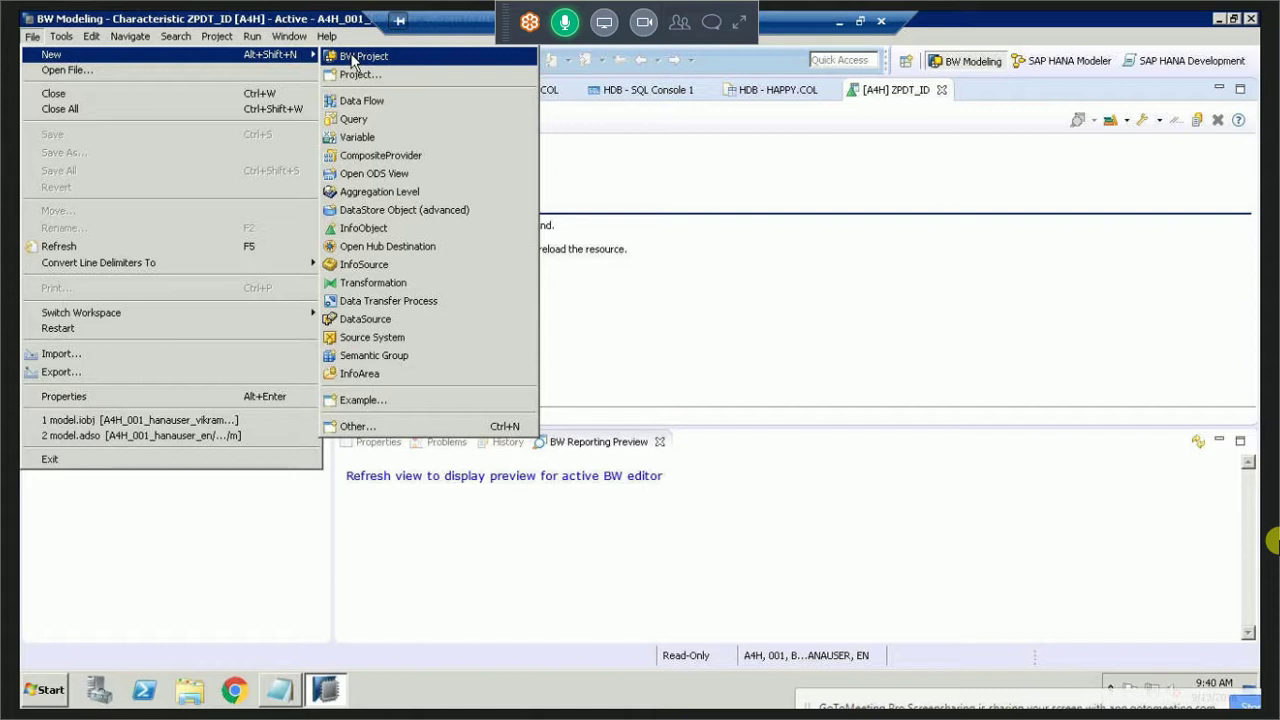
left_click(351, 56)
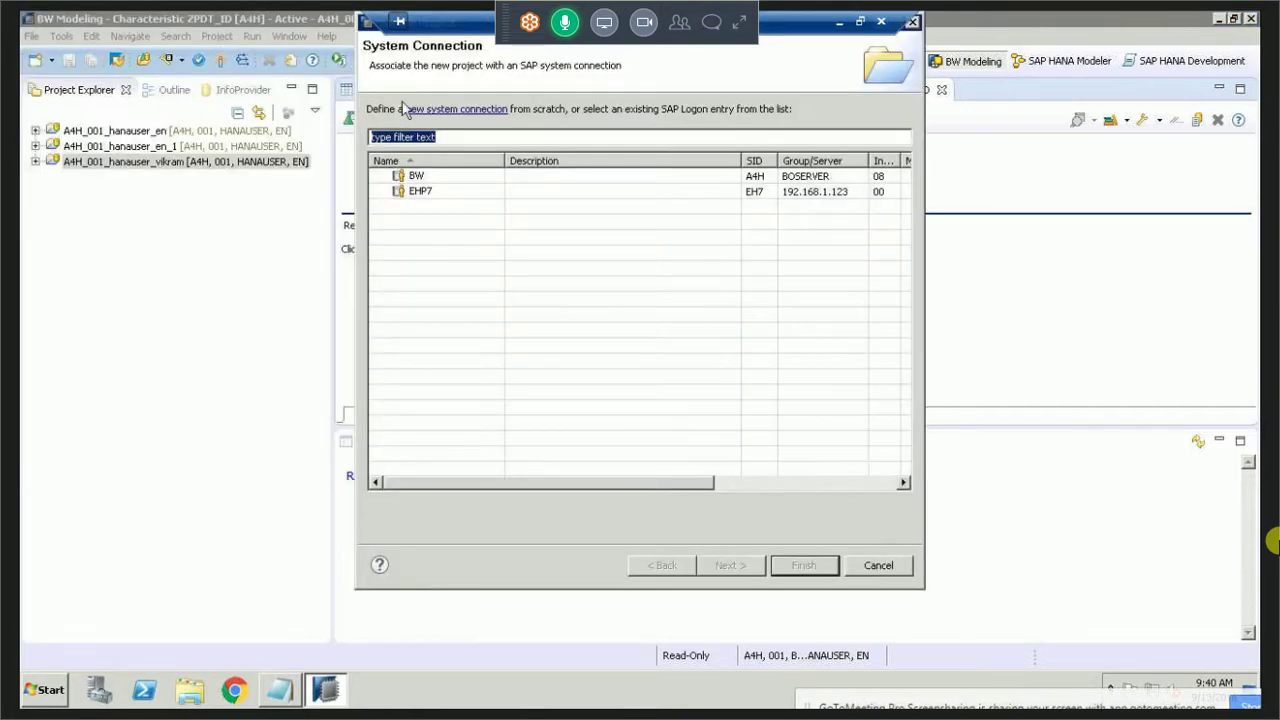
left_click(412, 178)
left_click(434, 195)
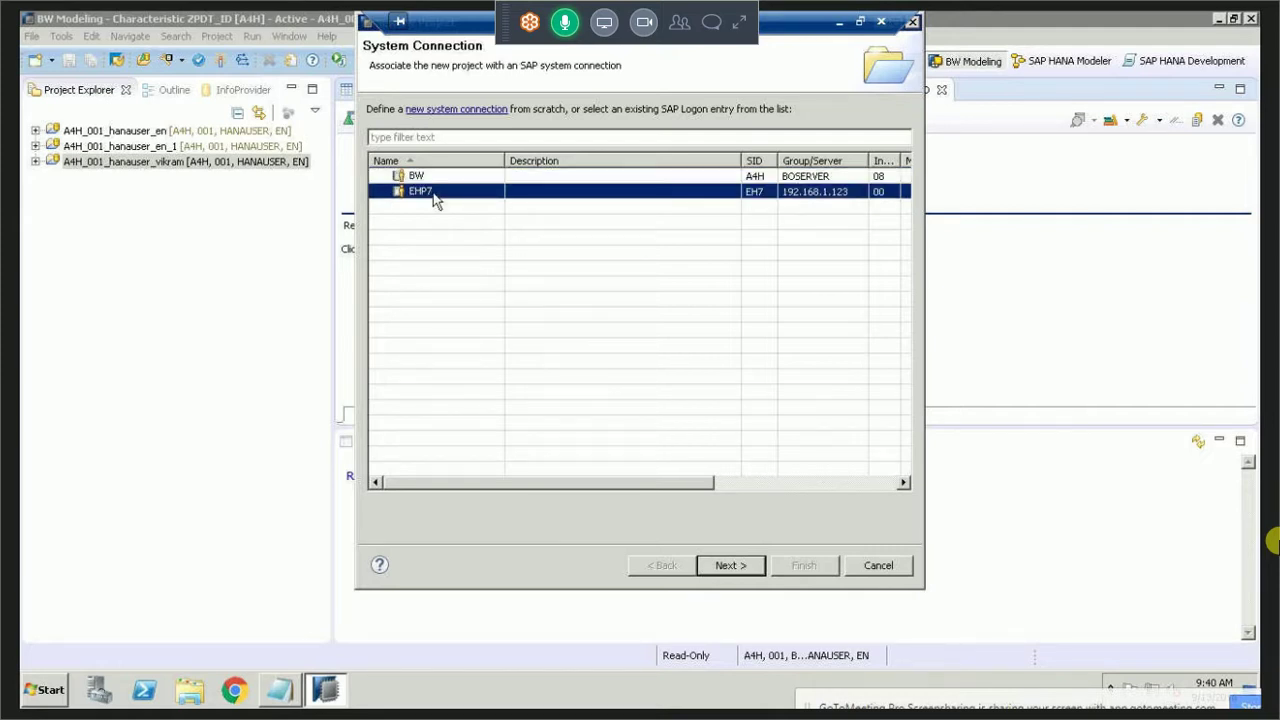
left_click(423, 181)
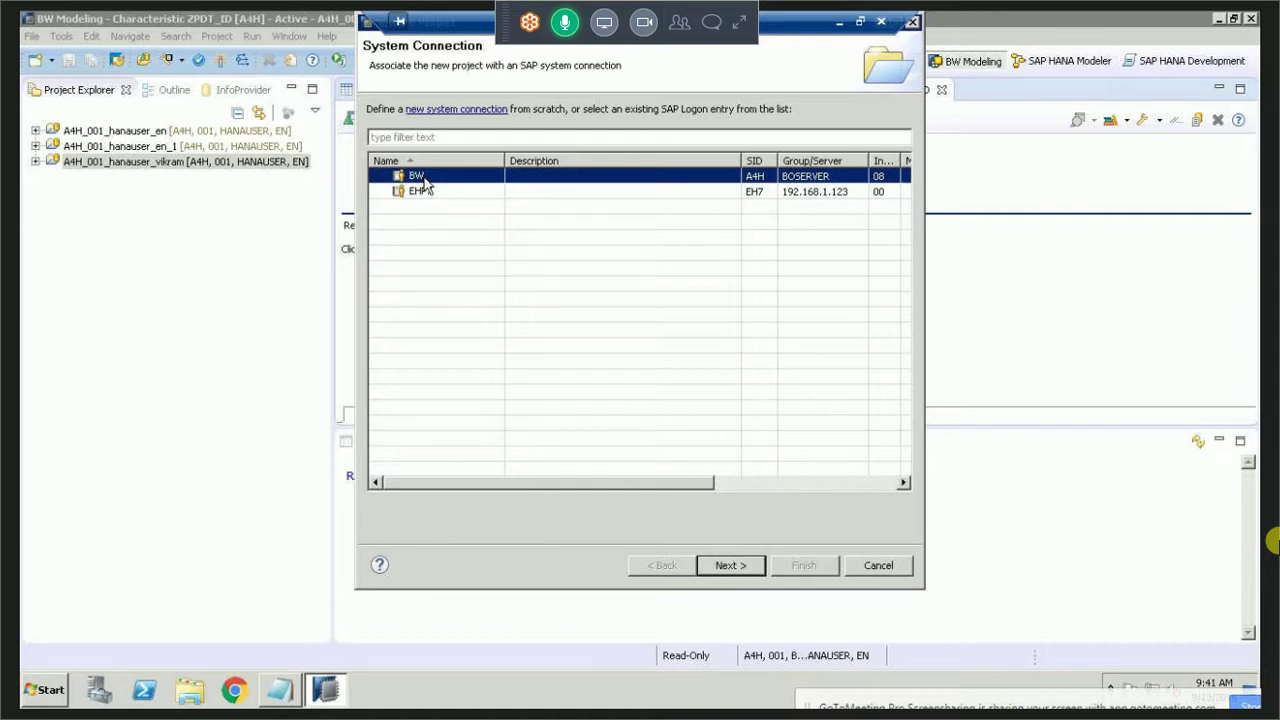
left_click(730, 565)
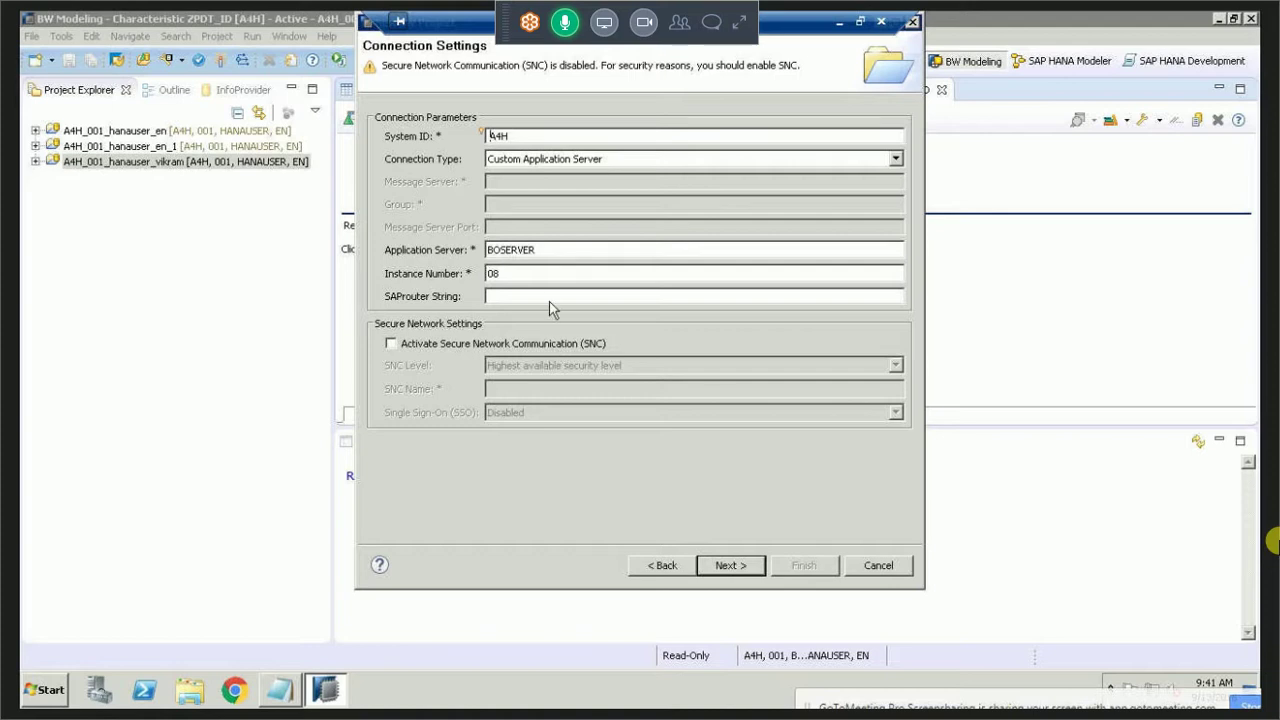
left_click(551, 297)
left_click(724, 566)
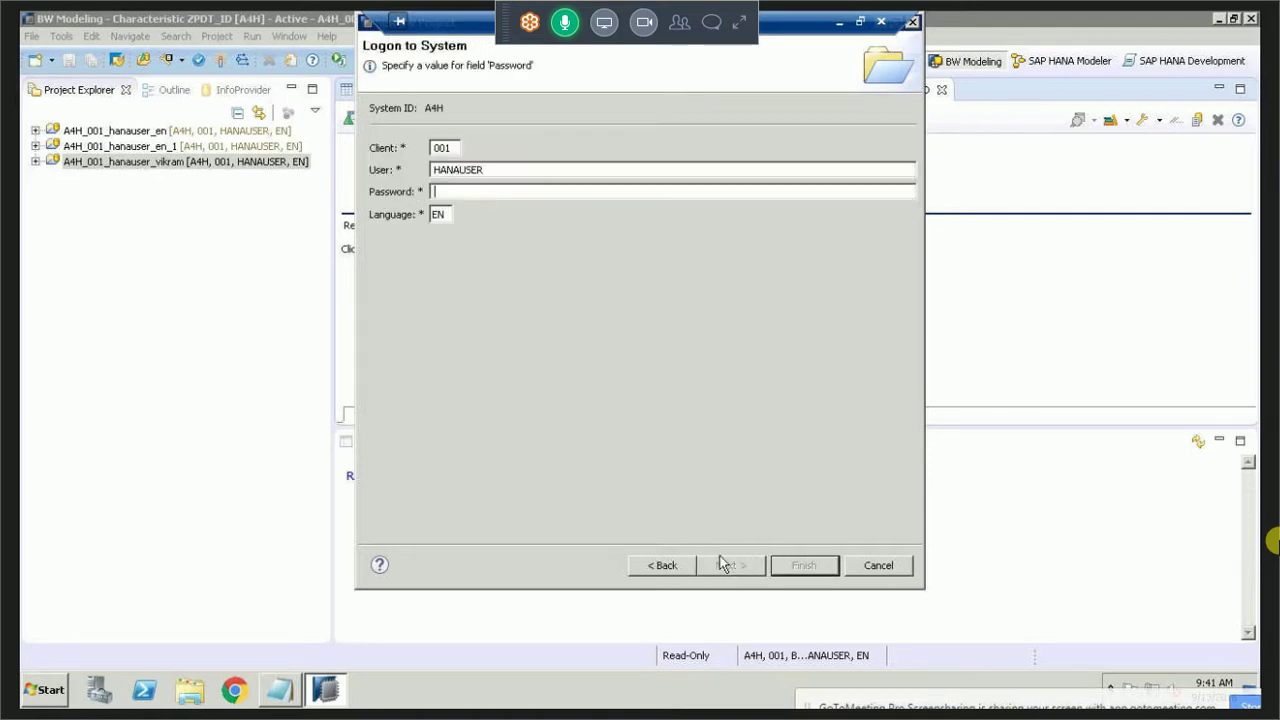
Enter the account password for the HANAUSER logon on client 001 and proceed to the project naming page.
type("*****")
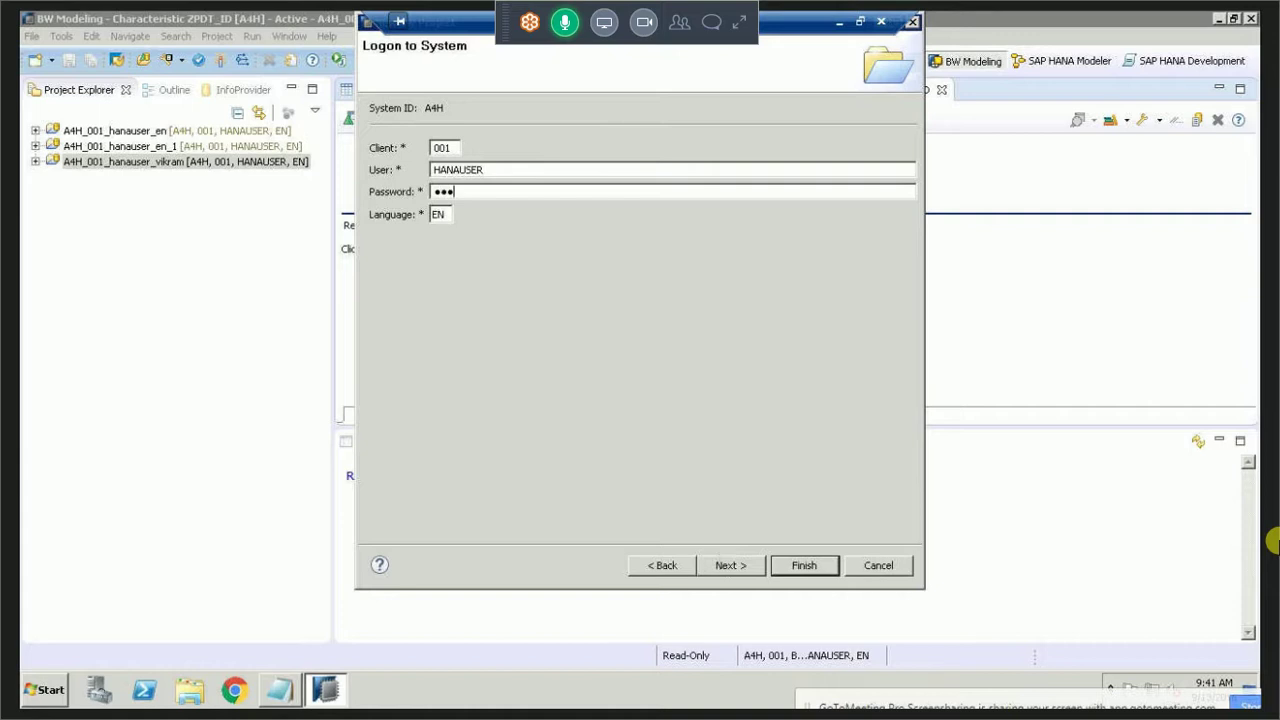
type("****")
key("Return")
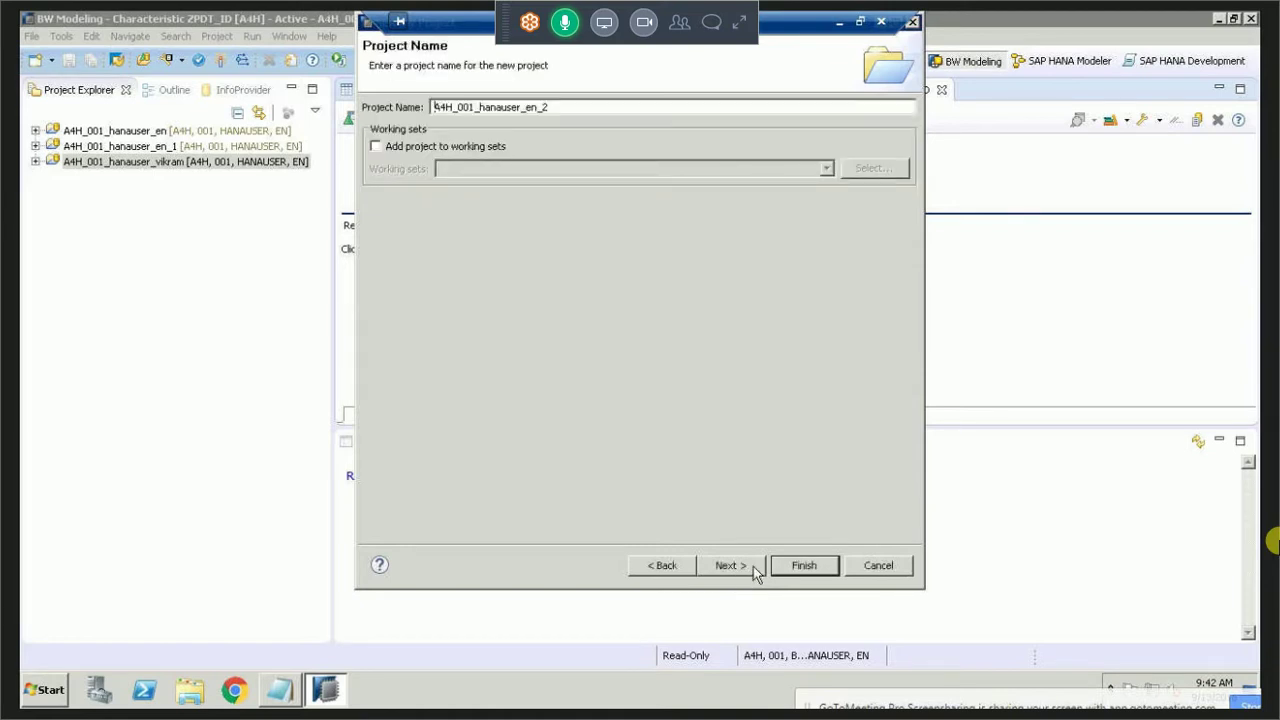
Name the new project vid and finish creating it without attaching a SAP HANA system.
left_click(753, 566)
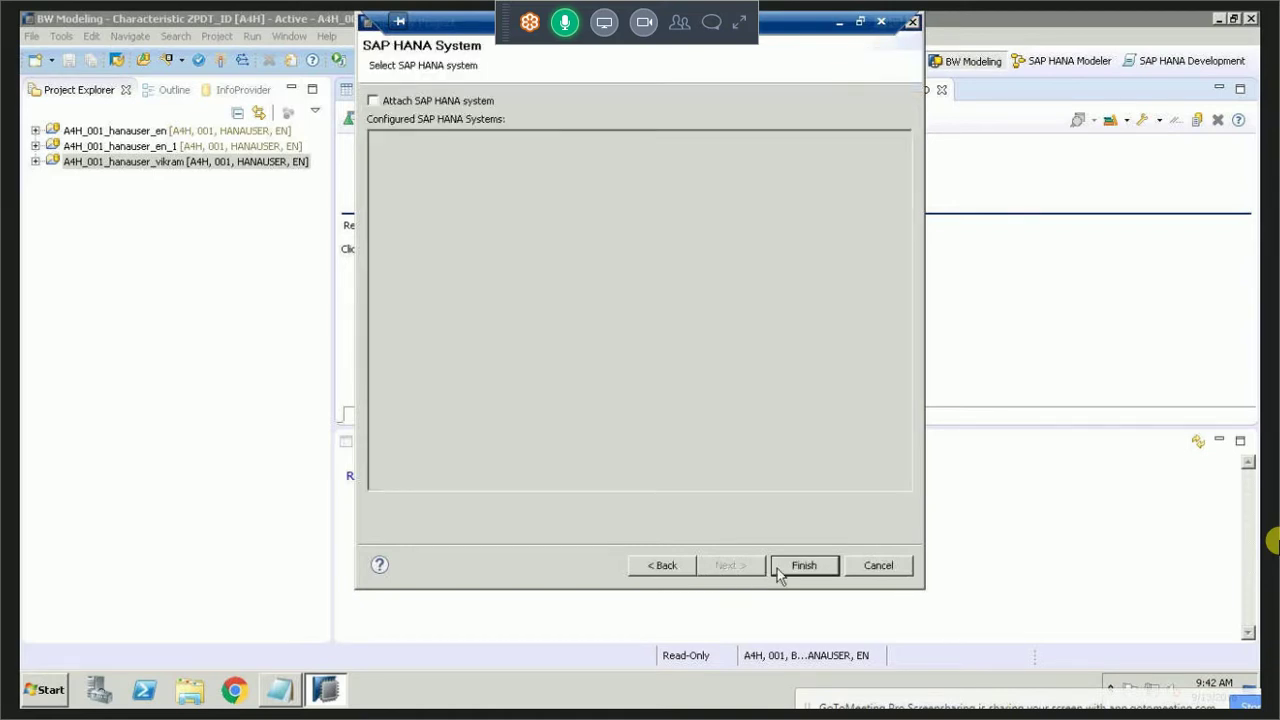
left_click(660, 566)
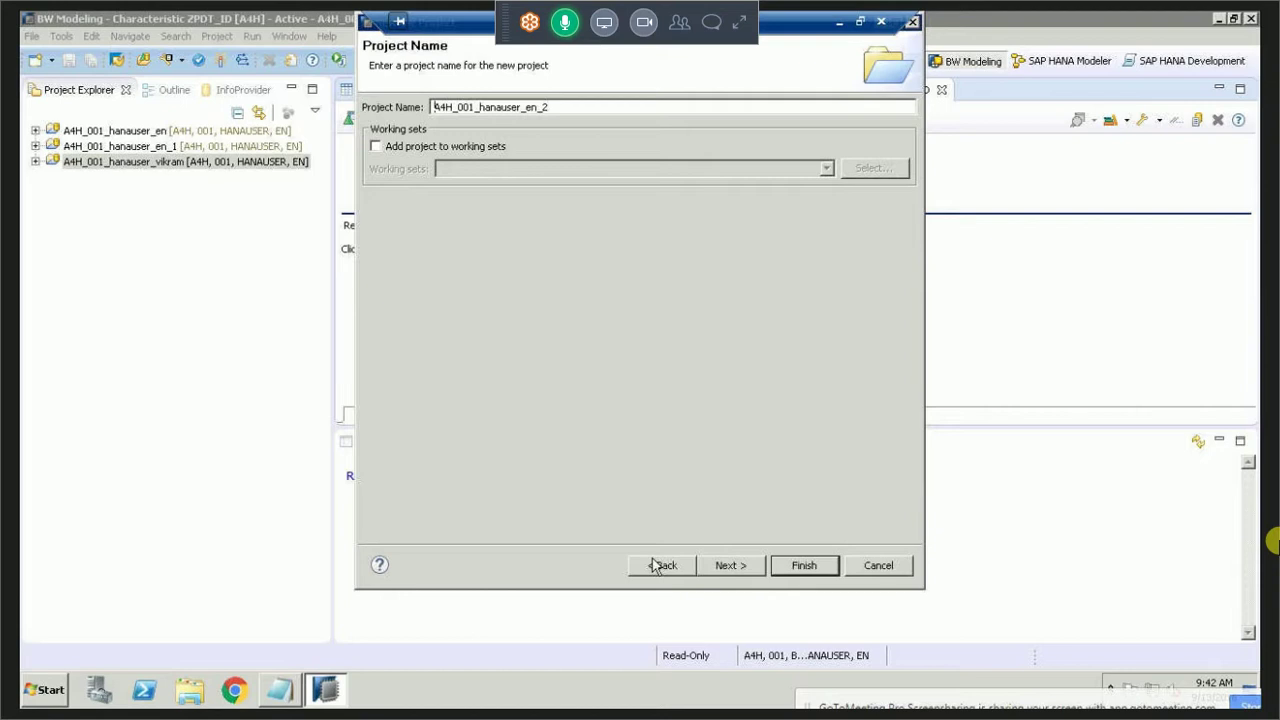
left_click(595, 112)
key("BackSpace")
key("BackSpace")
key("BackSpace")
key("BackSpace")
key("BackSpace")
key("BackSpace")
key("BackSpace")
key("BackSpace")
key("BackSpace")
key("BackSpace")
key("BackSpace")
key("BackSpace")
key("BackSpace")
key("BackSpace")
key("BackSpace")
key("BackSpace")
key("BackSpace")
key("BackSpace")
key("BackSpace")
key("BackSpace")
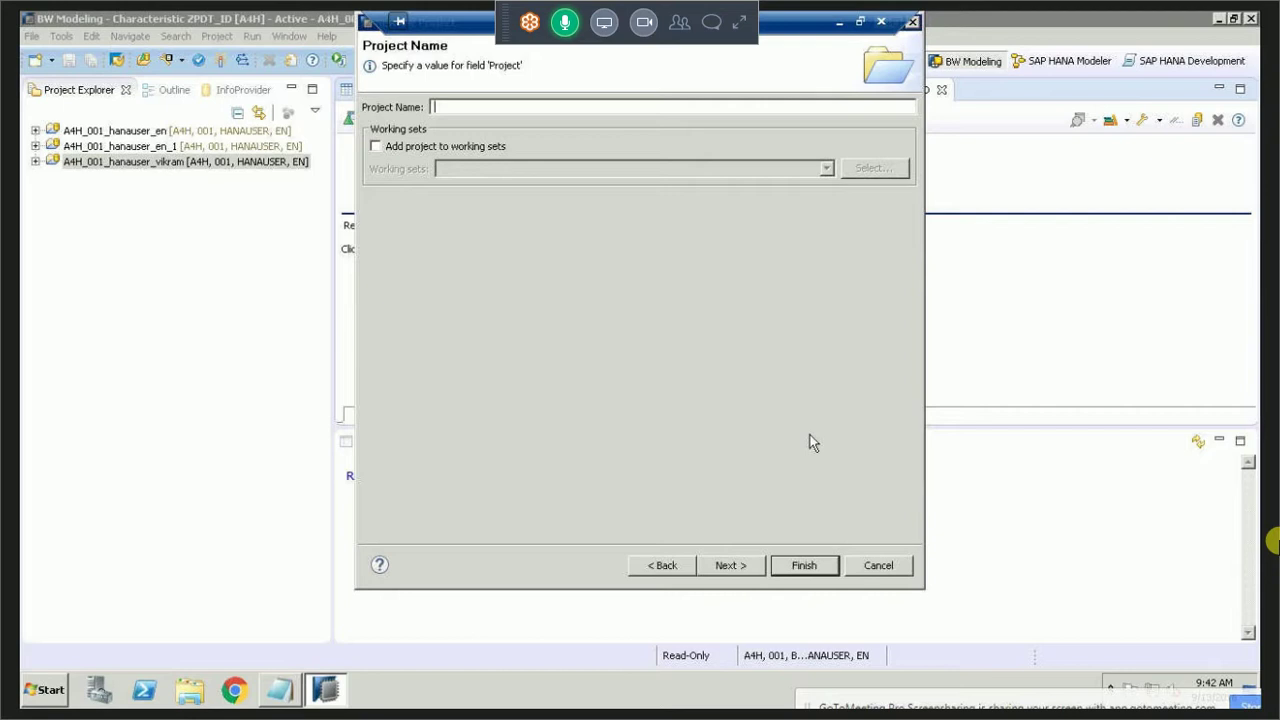
type("vika")
key("BackSpace")
key("BackSpace")
key("BackSpace")
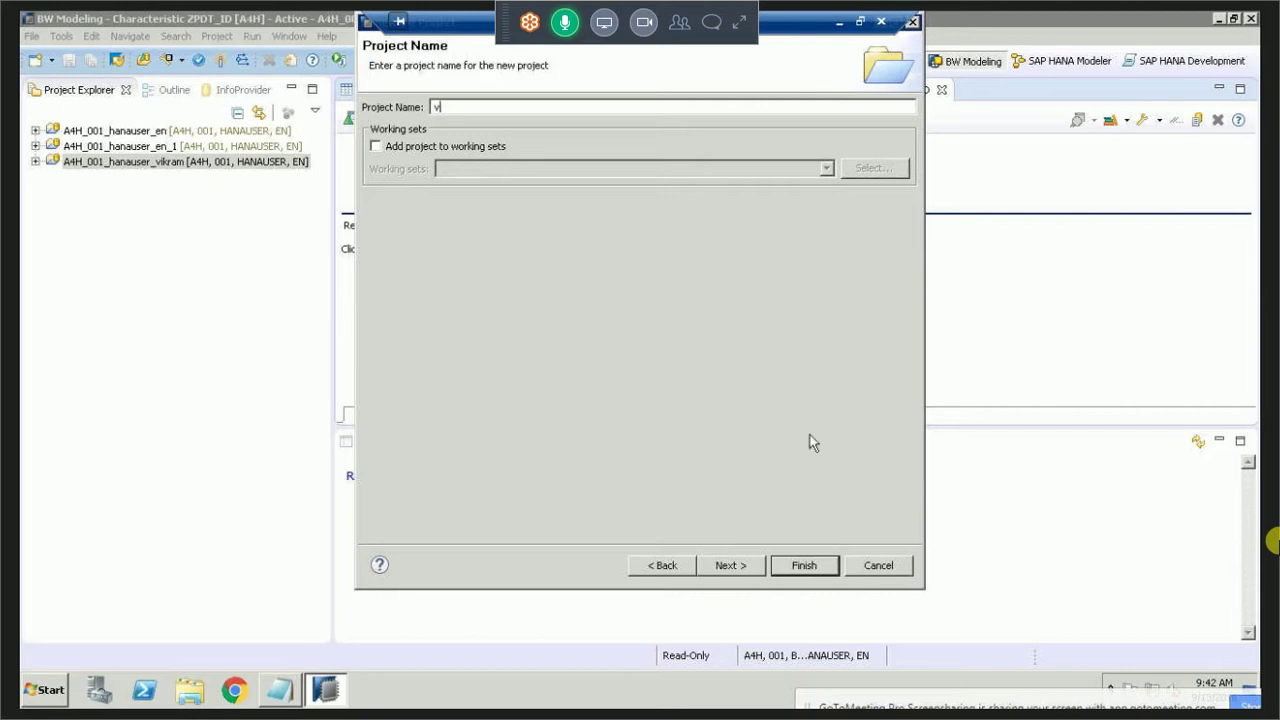
type("id")
left_click(756, 572)
left_click(805, 566)
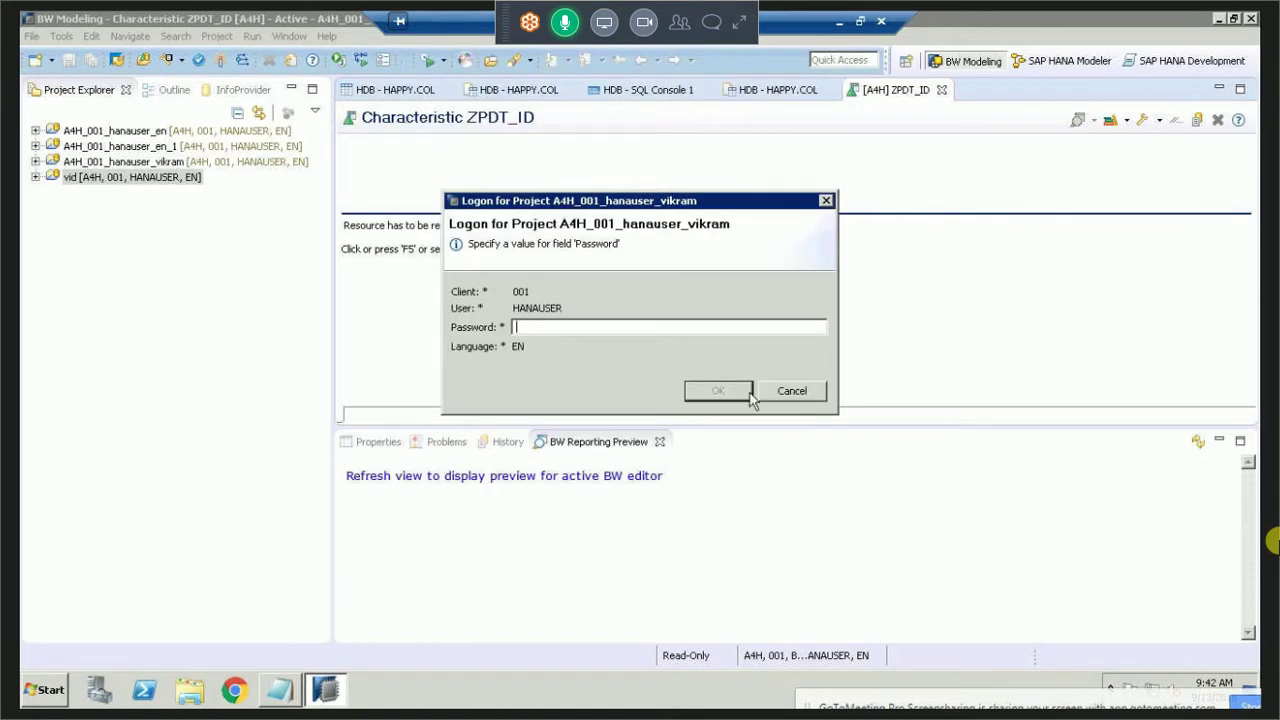
Enter the account password in the logon request for the existing project and confirm the logon.
type("••••••••")
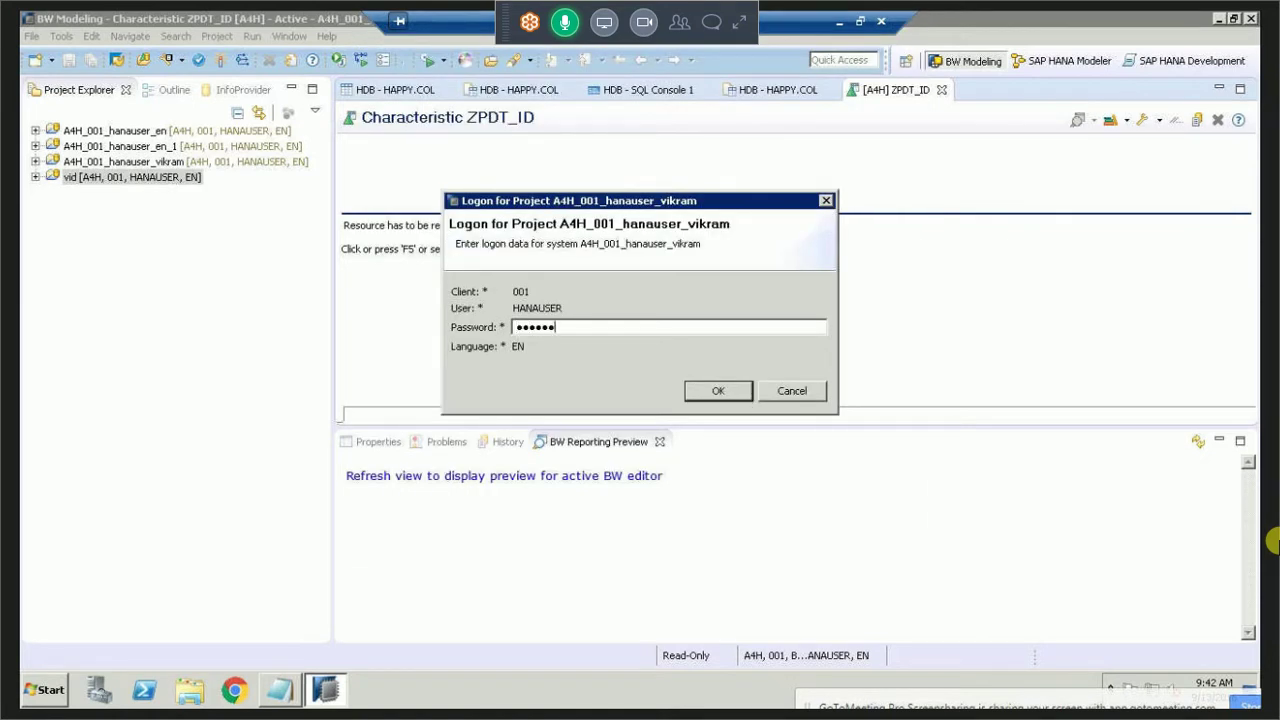
type("••")
left_click(748, 391)
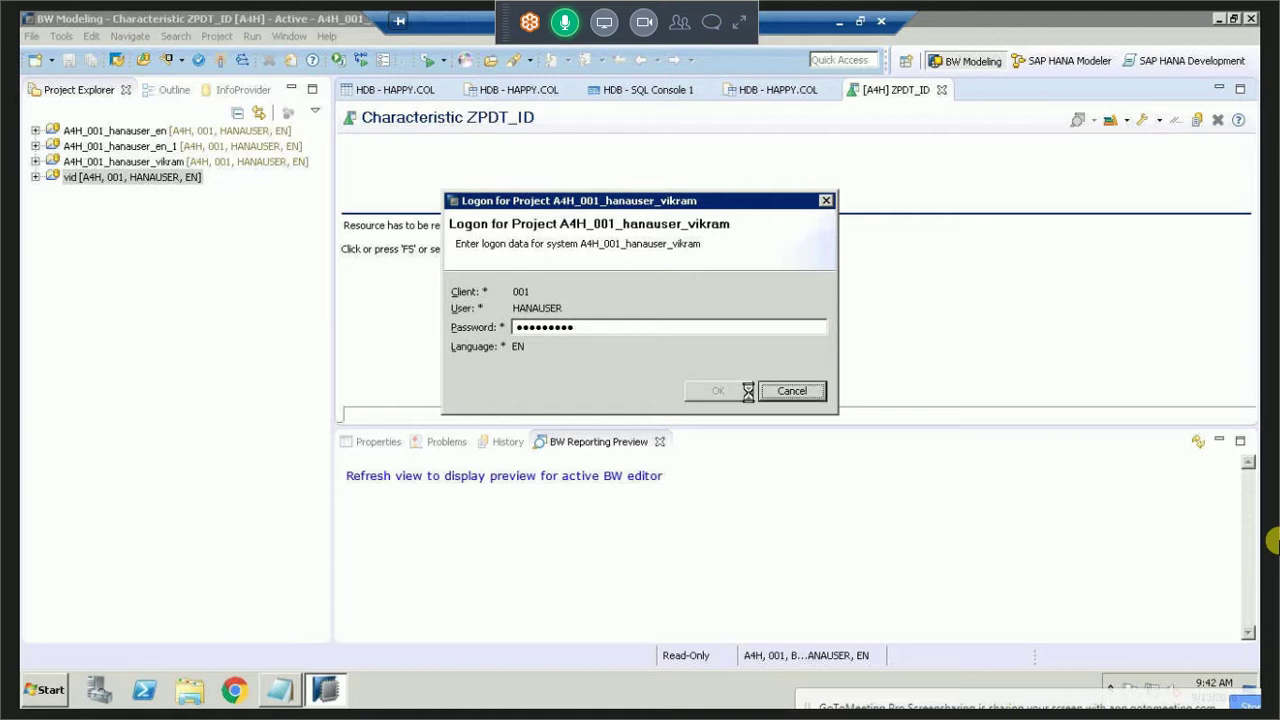
Expand the vid project and close the ZPDT_ID characteristic and all remaining HDB editors.
left_click(36, 177)
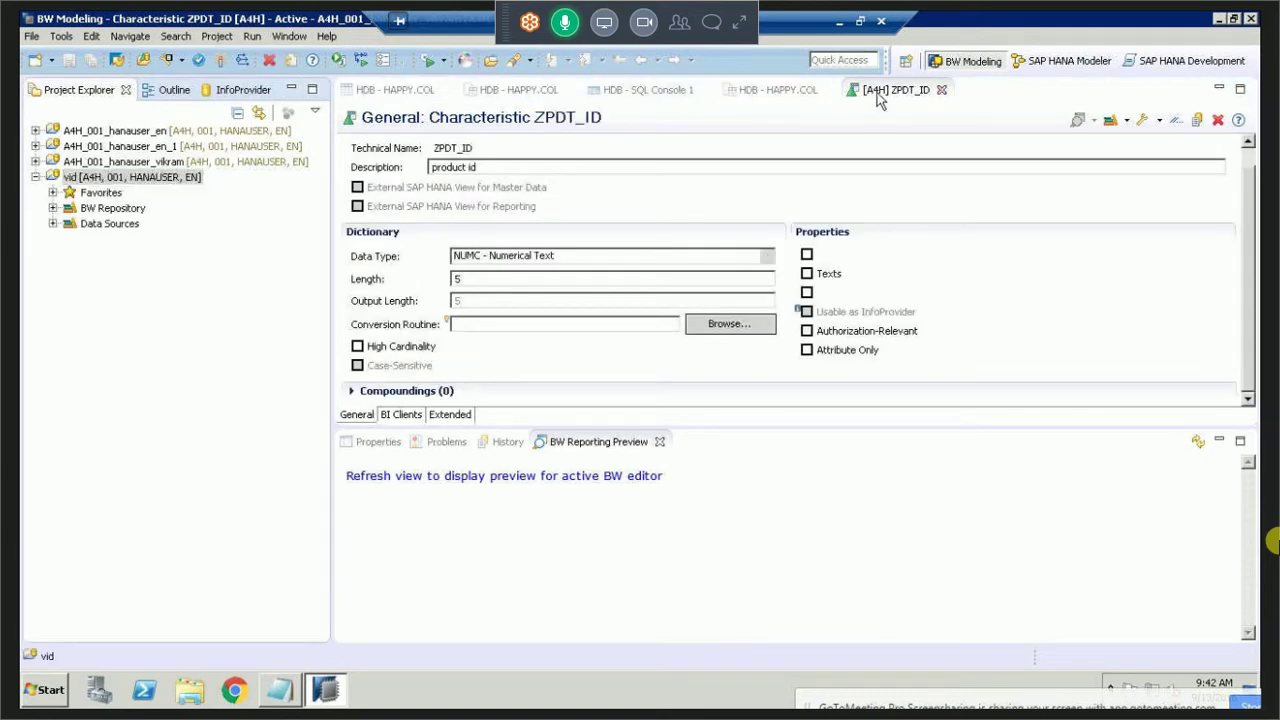
left_click(941, 89)
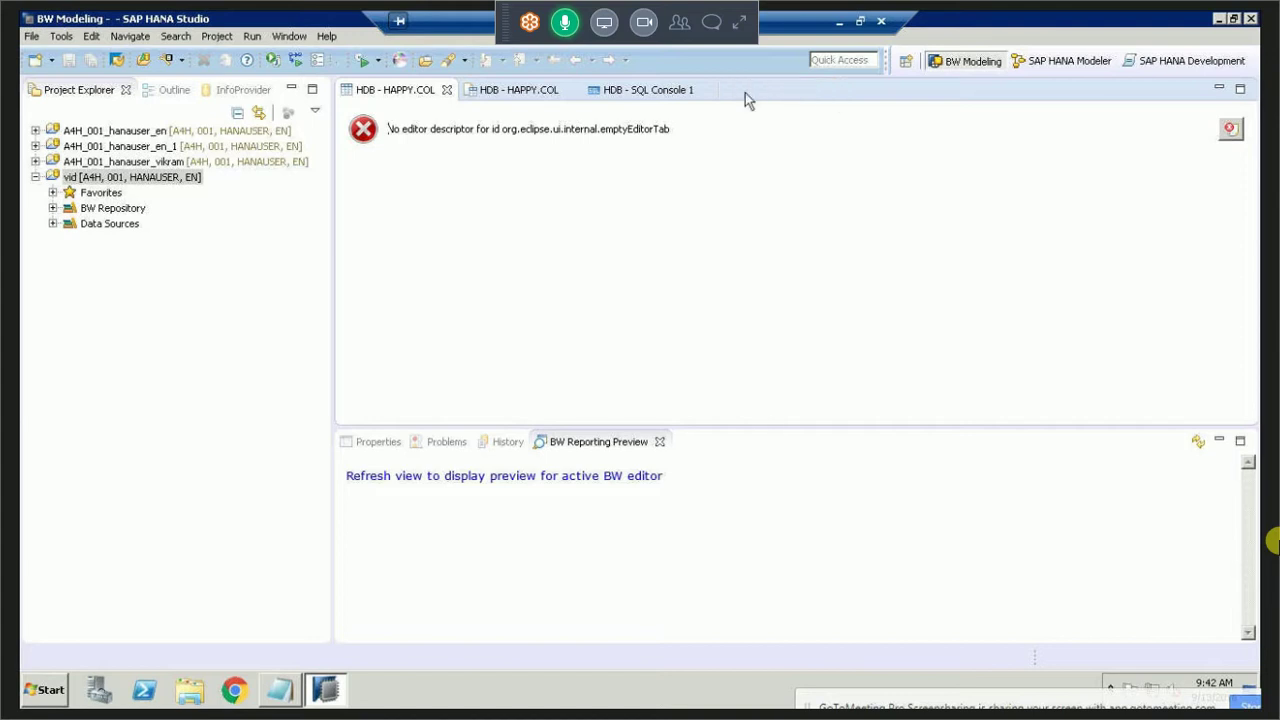
left_click(446, 90)
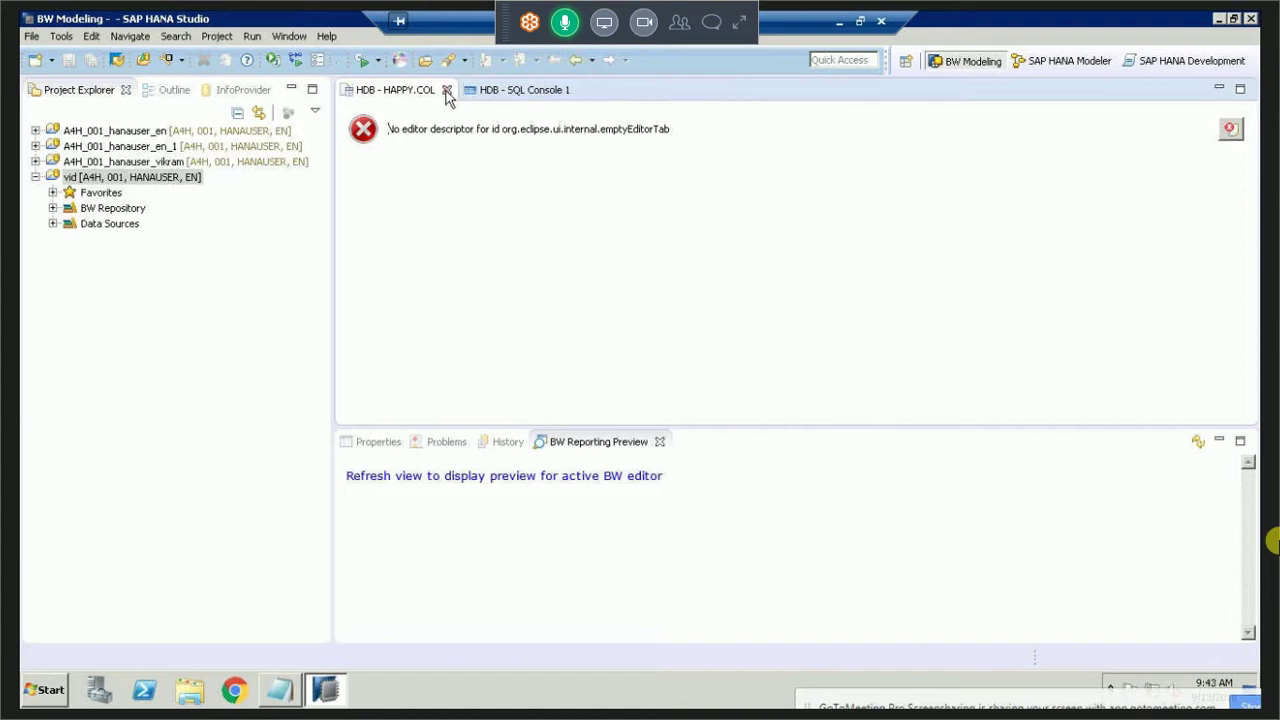
left_click(446, 90)
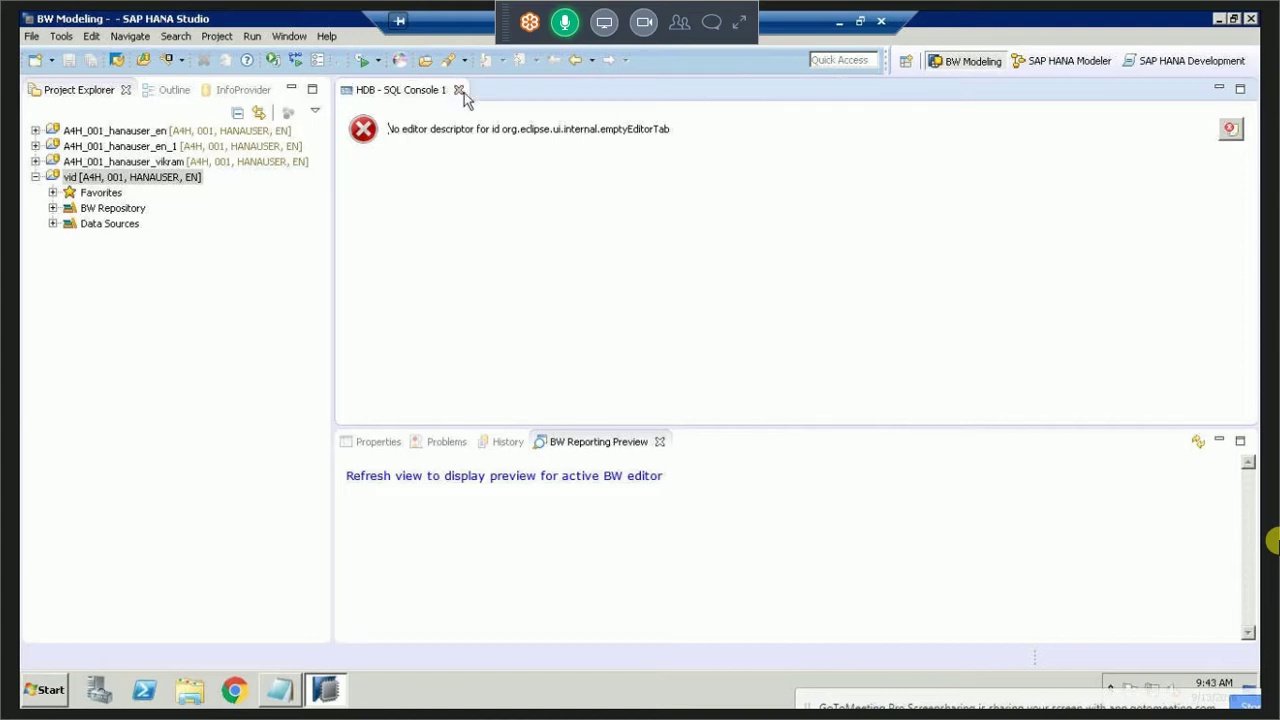
left_click(459, 90)
Expand the BW Repository of the vid project to view its InfoAreas, and collapse it again.
left_click(104, 210)
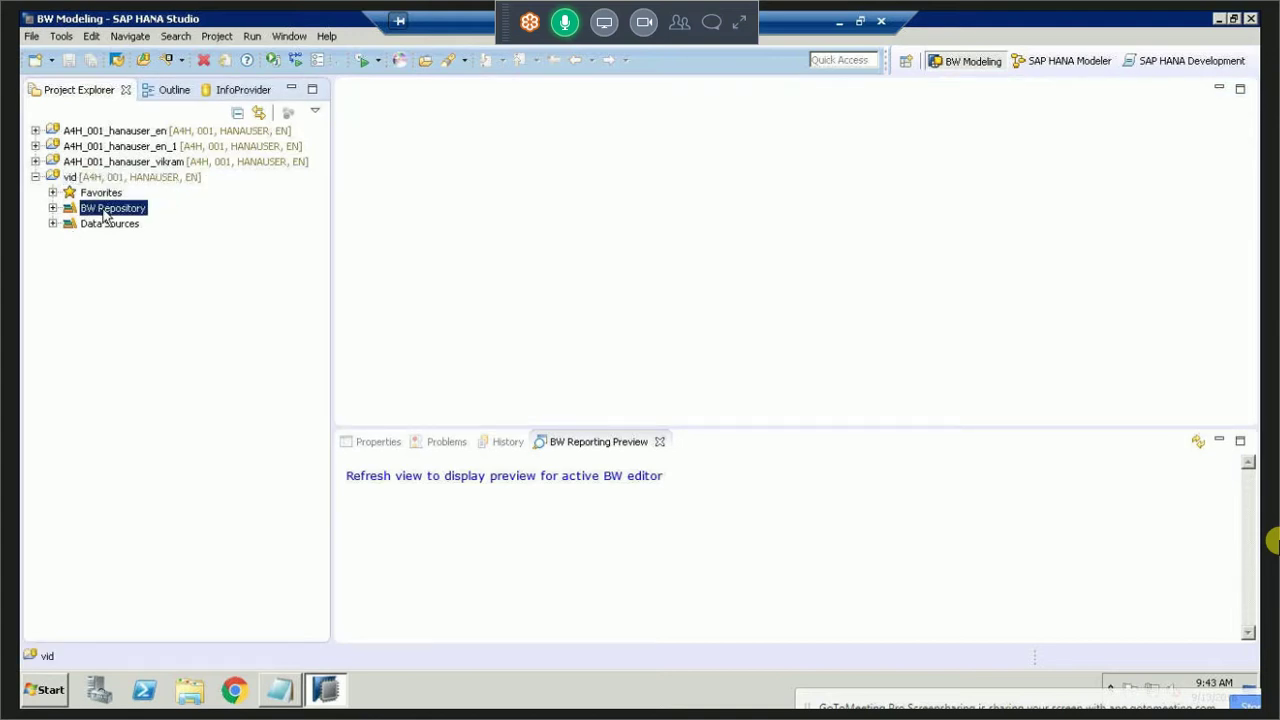
left_click(53, 208)
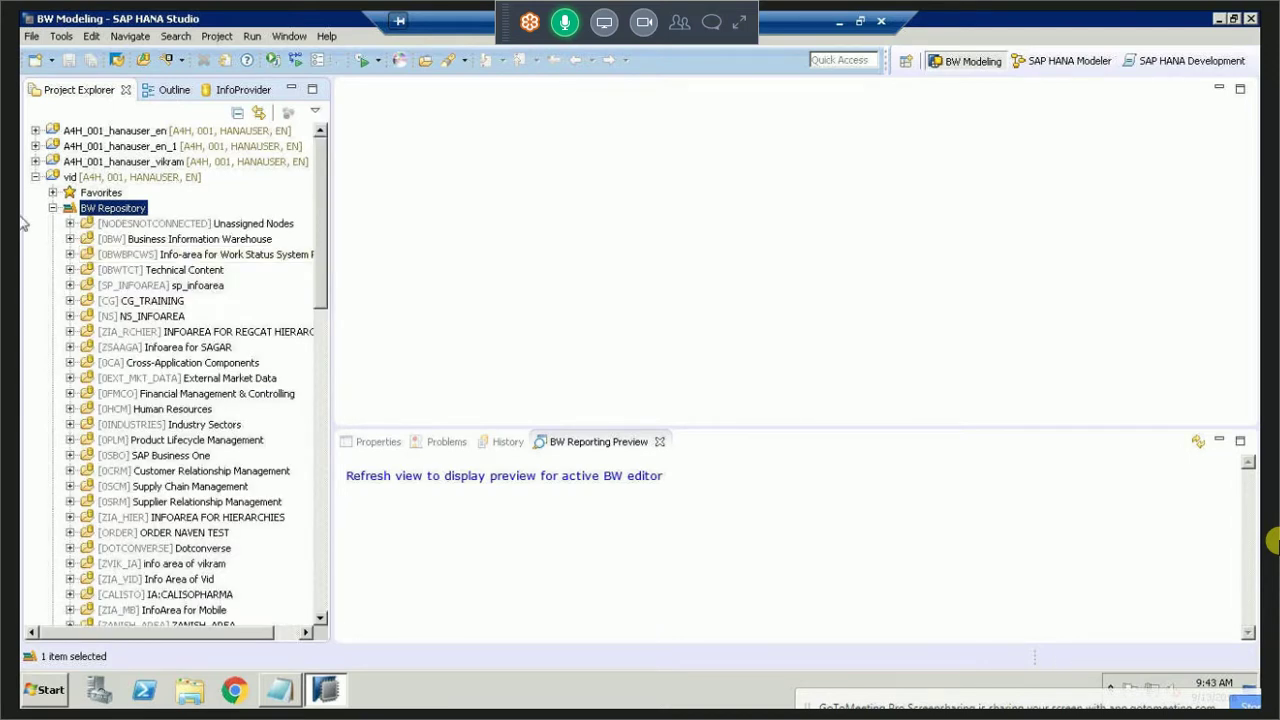
left_click(52, 207)
Attach the configured SAP HANA system HDB (HANAUSER) to the vid project.
left_click(96, 179)
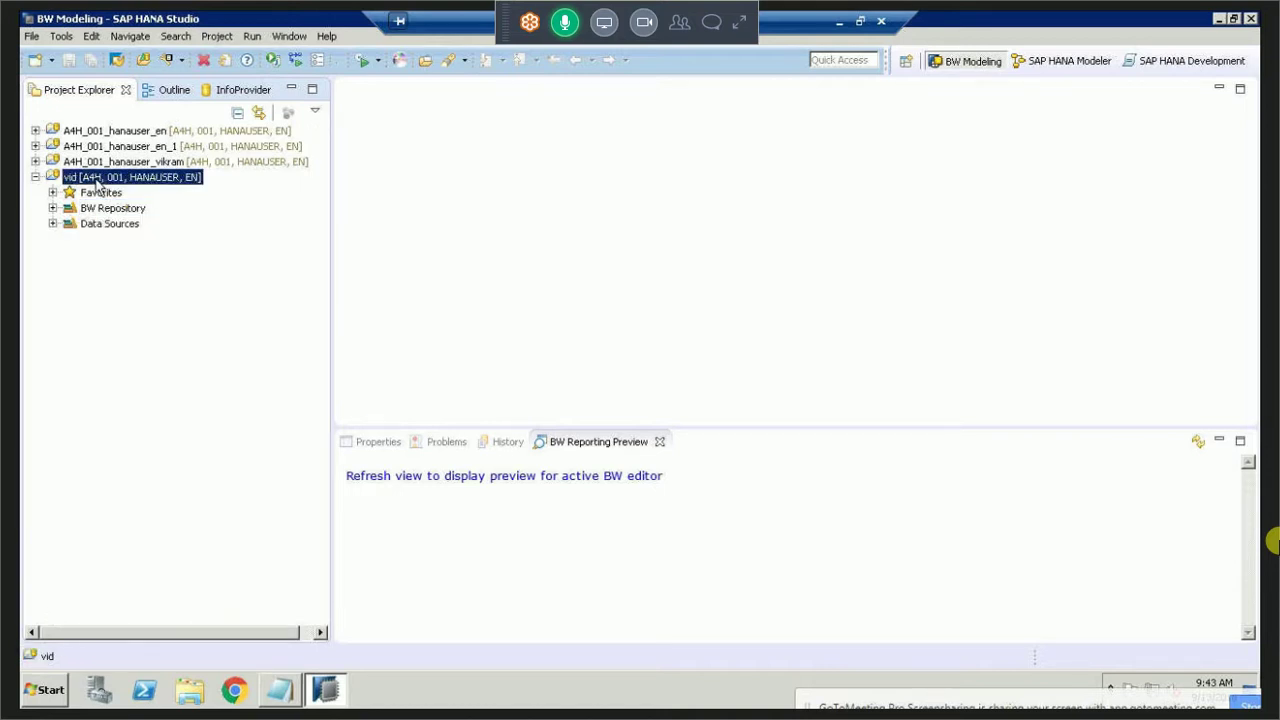
right_click(96, 180)
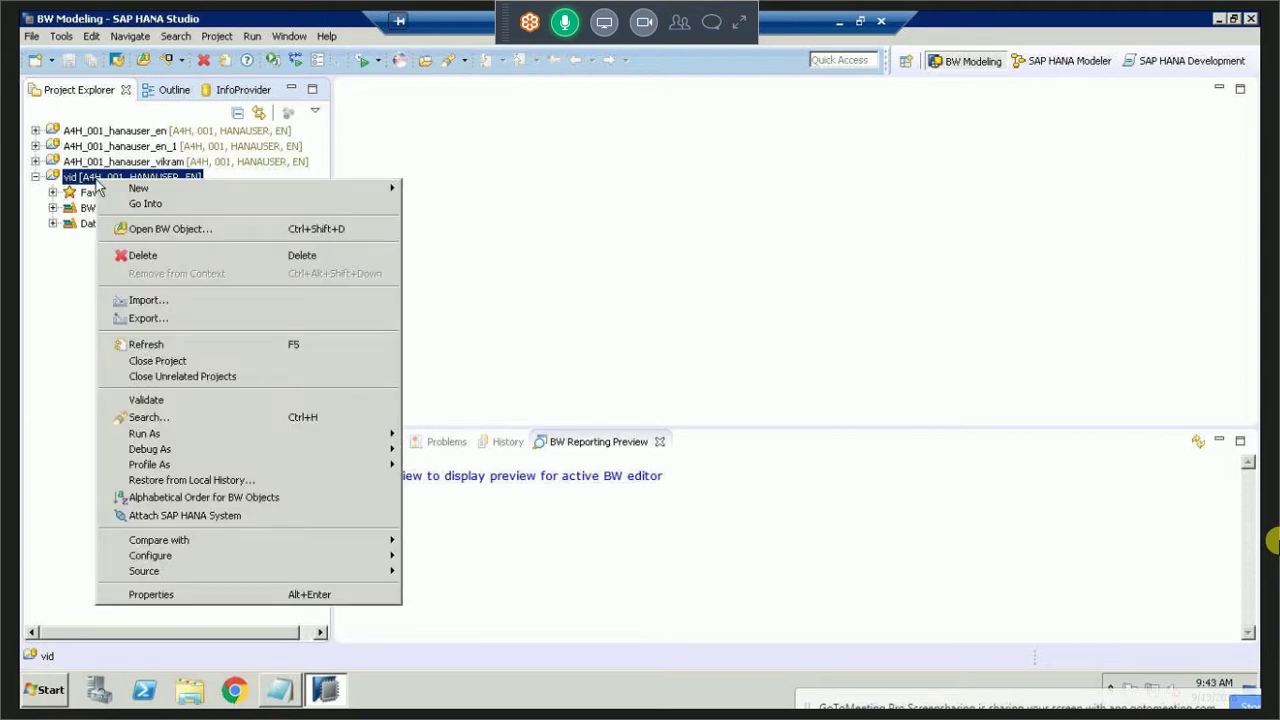
left_click(282, 527)
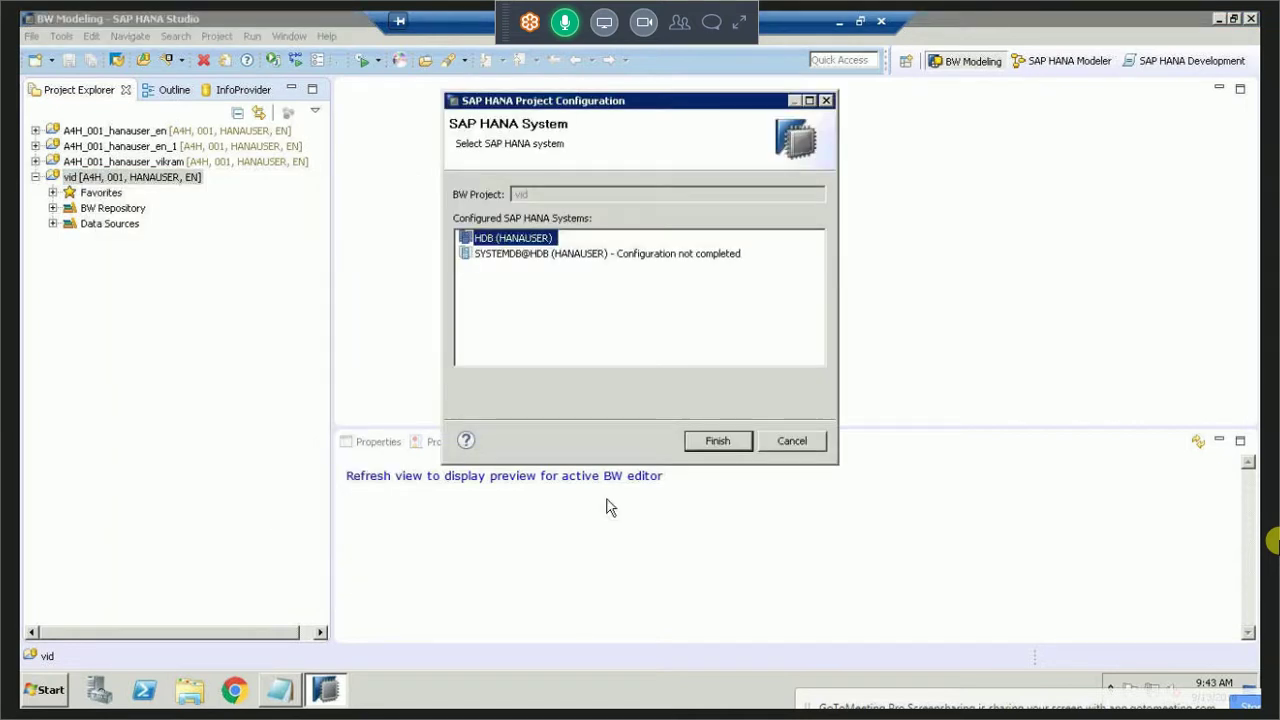
left_click(708, 443)
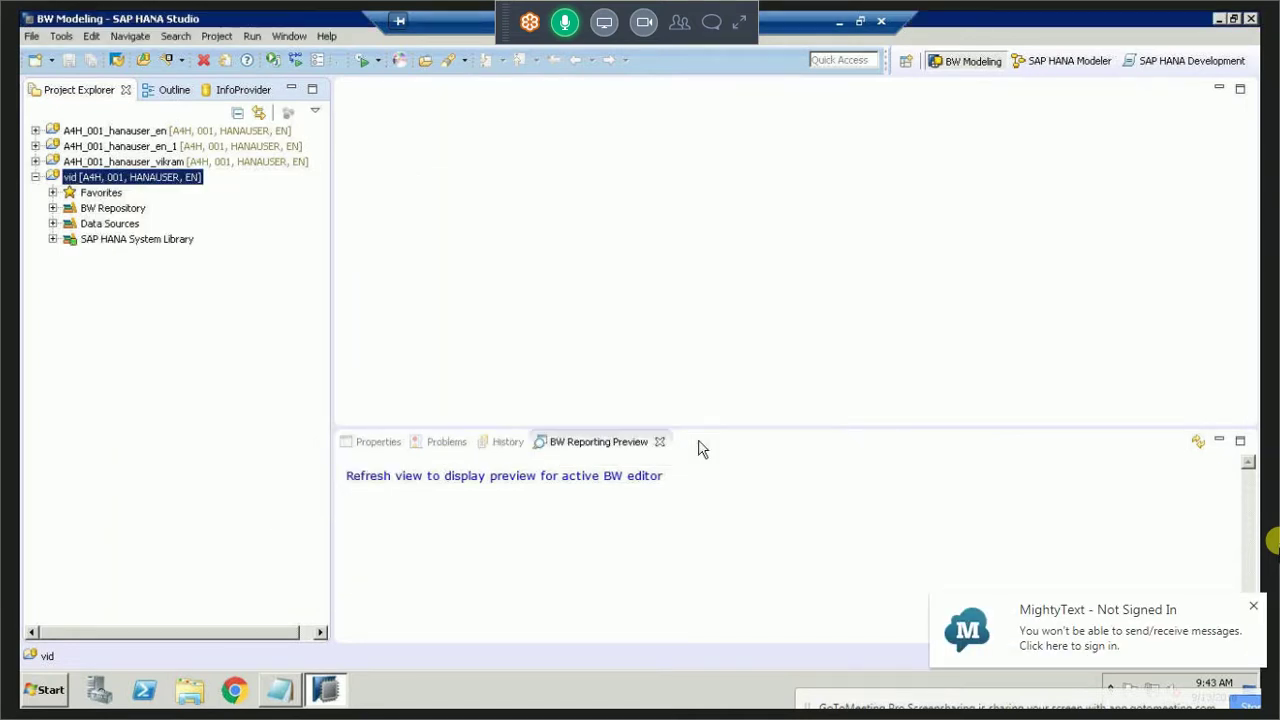
Examine the SAP HANA System Library entry and the actions available for the vid project.
left_click(145, 242)
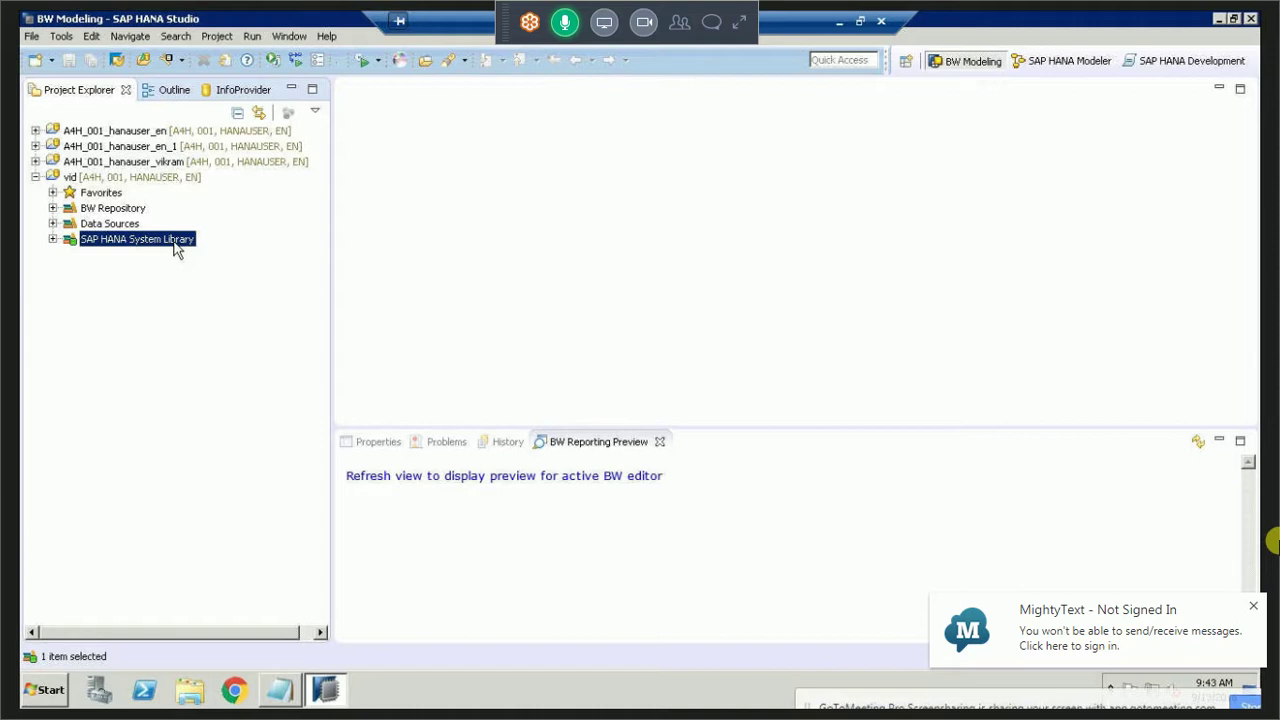
left_click(82, 181)
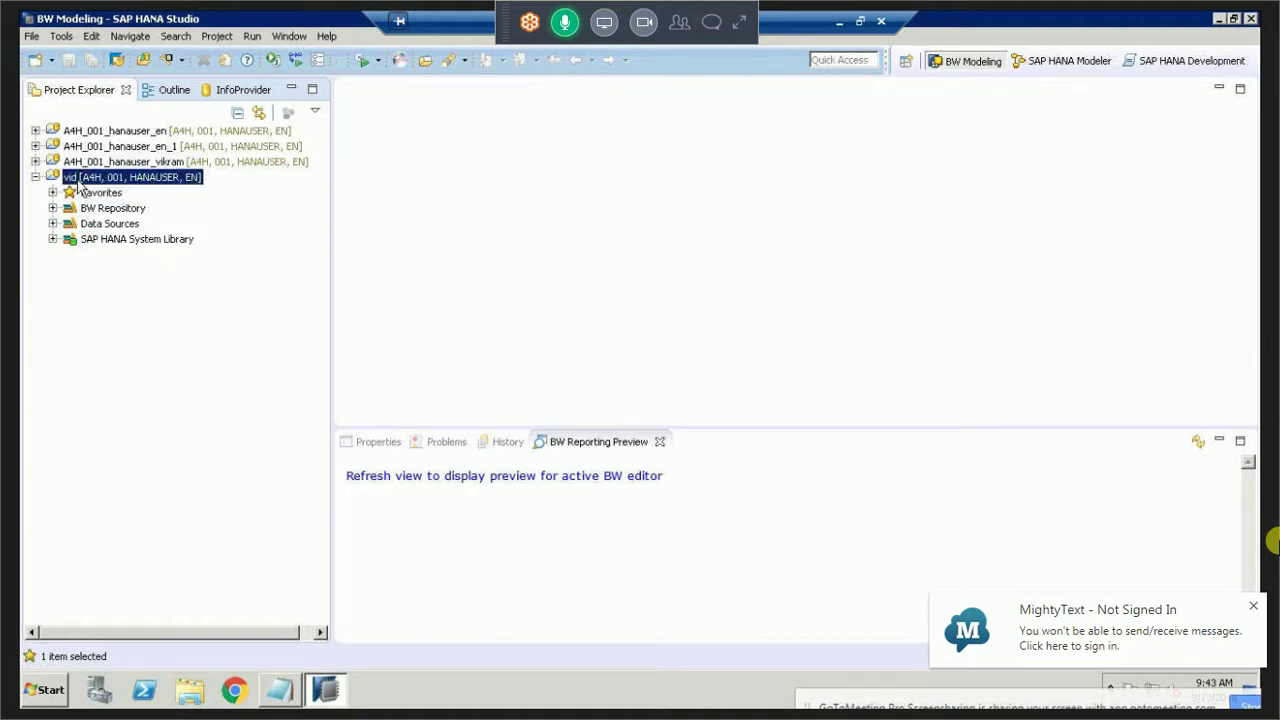
right_click(79, 184)
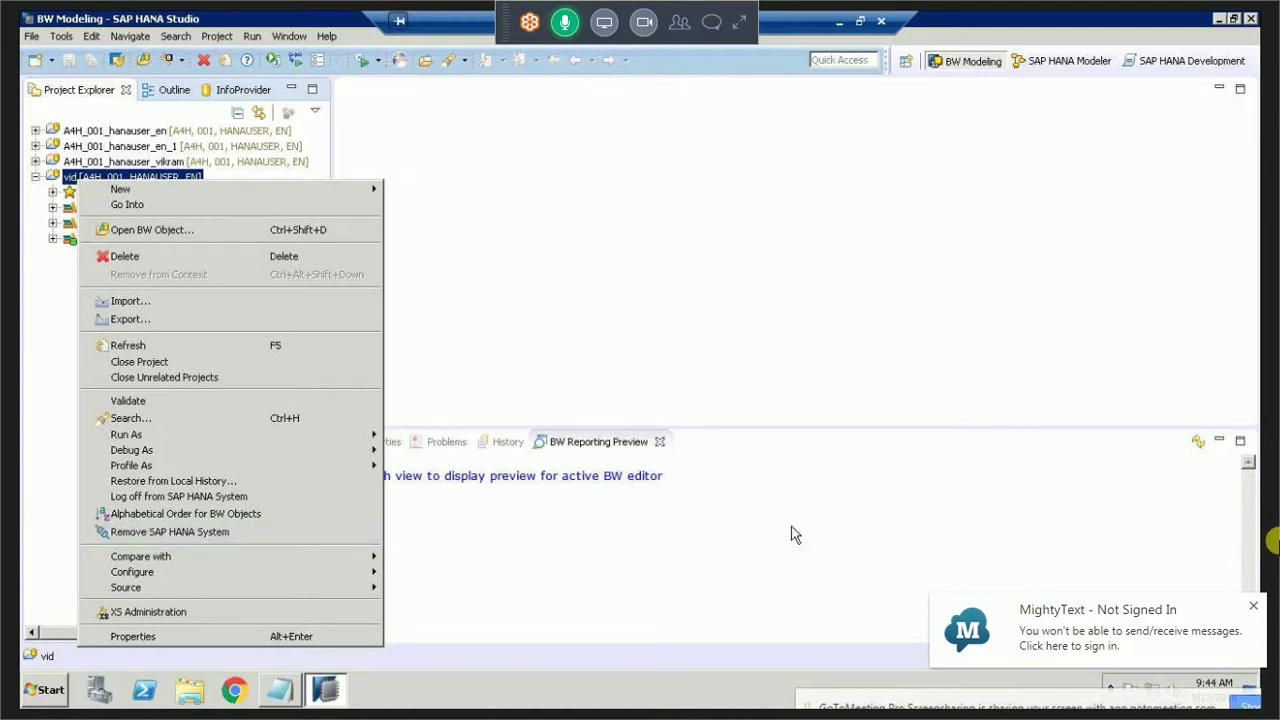
left_click(1004, 507)
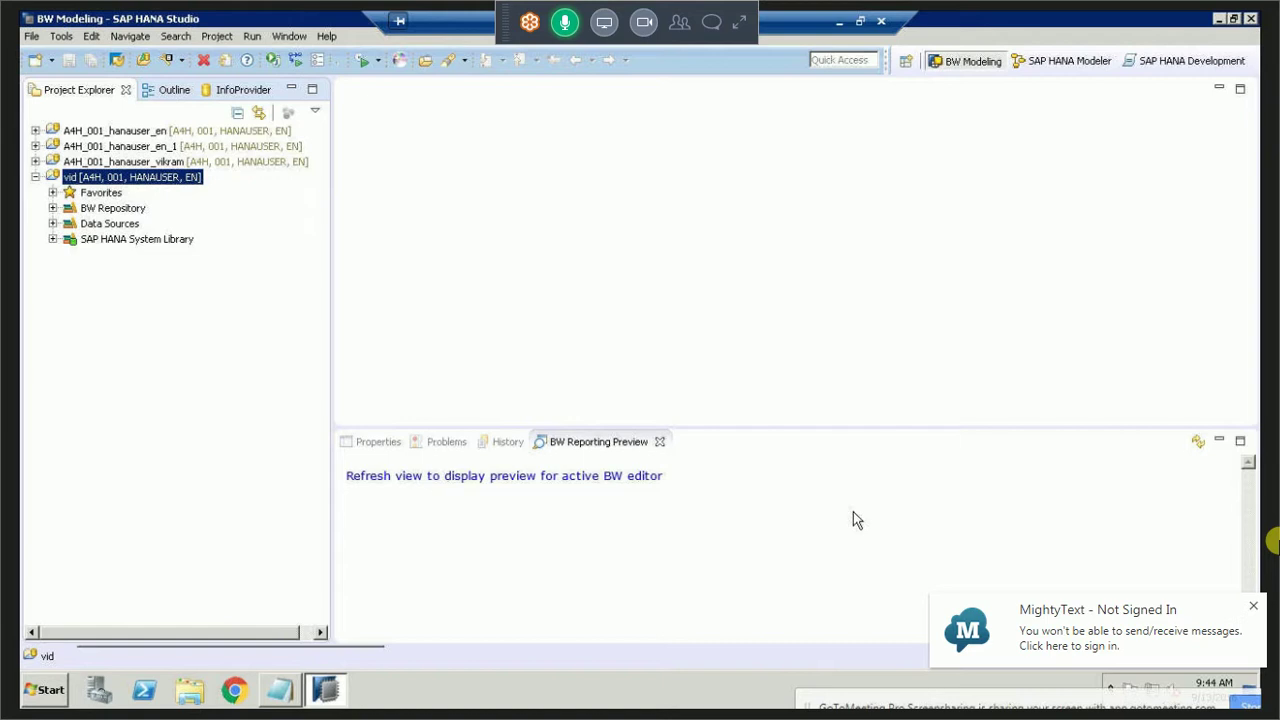
Dismiss the MightyText notification and expand the BW Repository of the vid project.
left_click(238, 384)
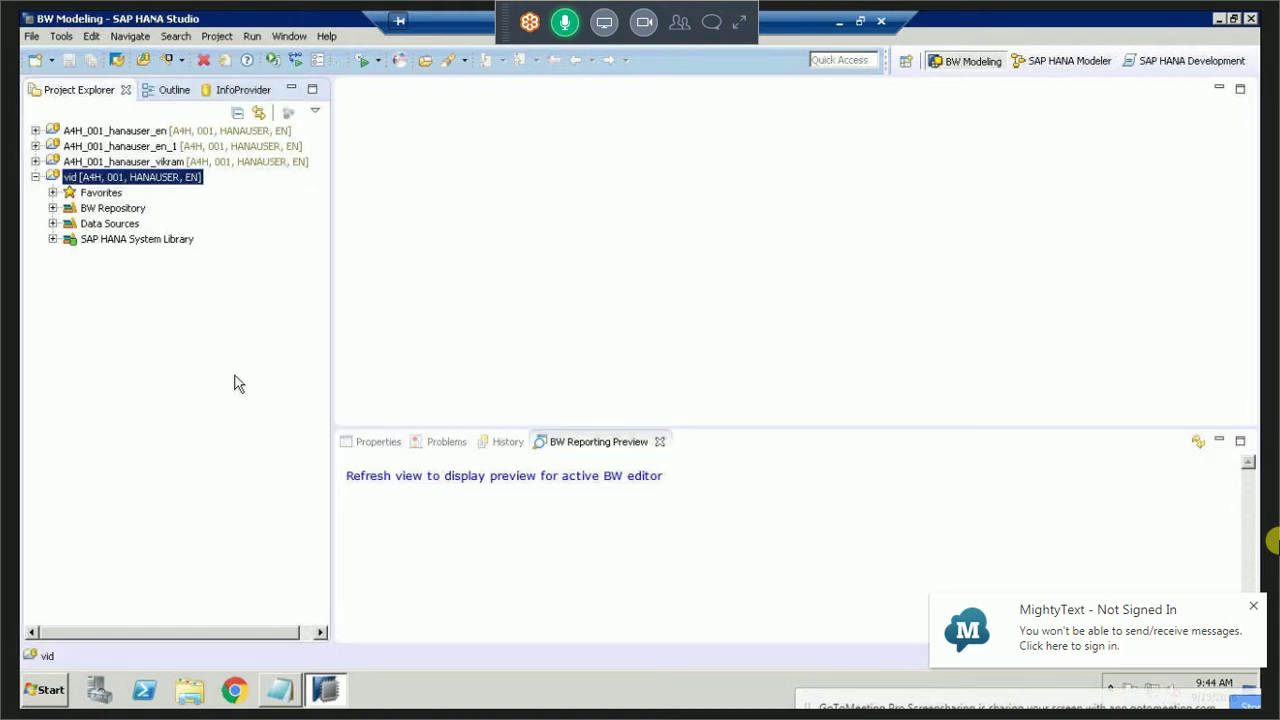
left_click(1252, 609)
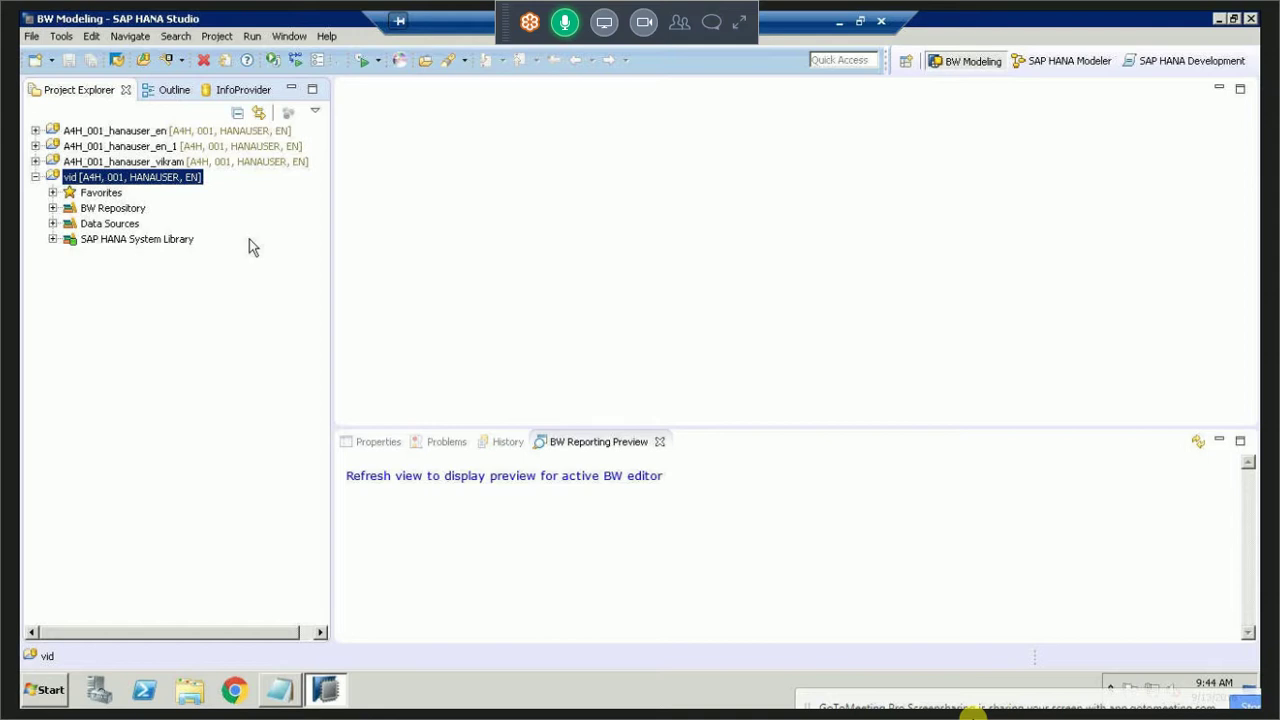
left_click(110, 208)
left_click(53, 208)
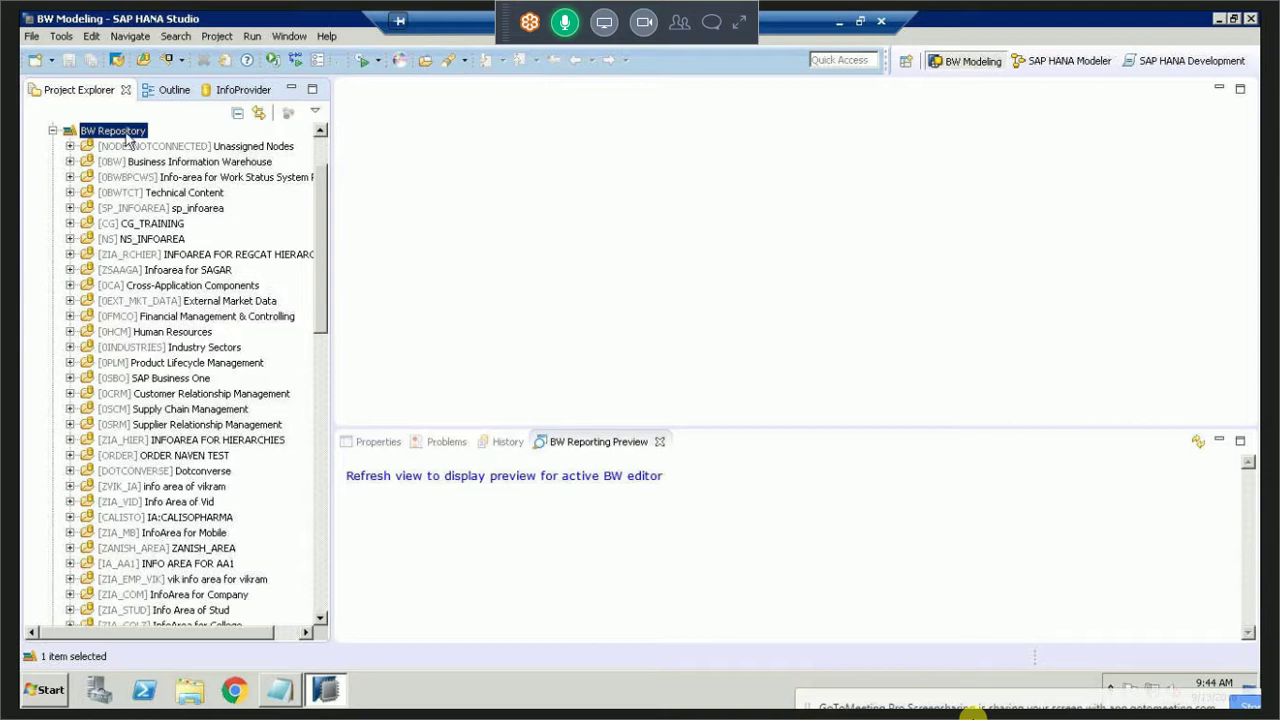
Check the Outline and InfoProvider views and the actions available for the BW Repository.
left_click(170, 91)
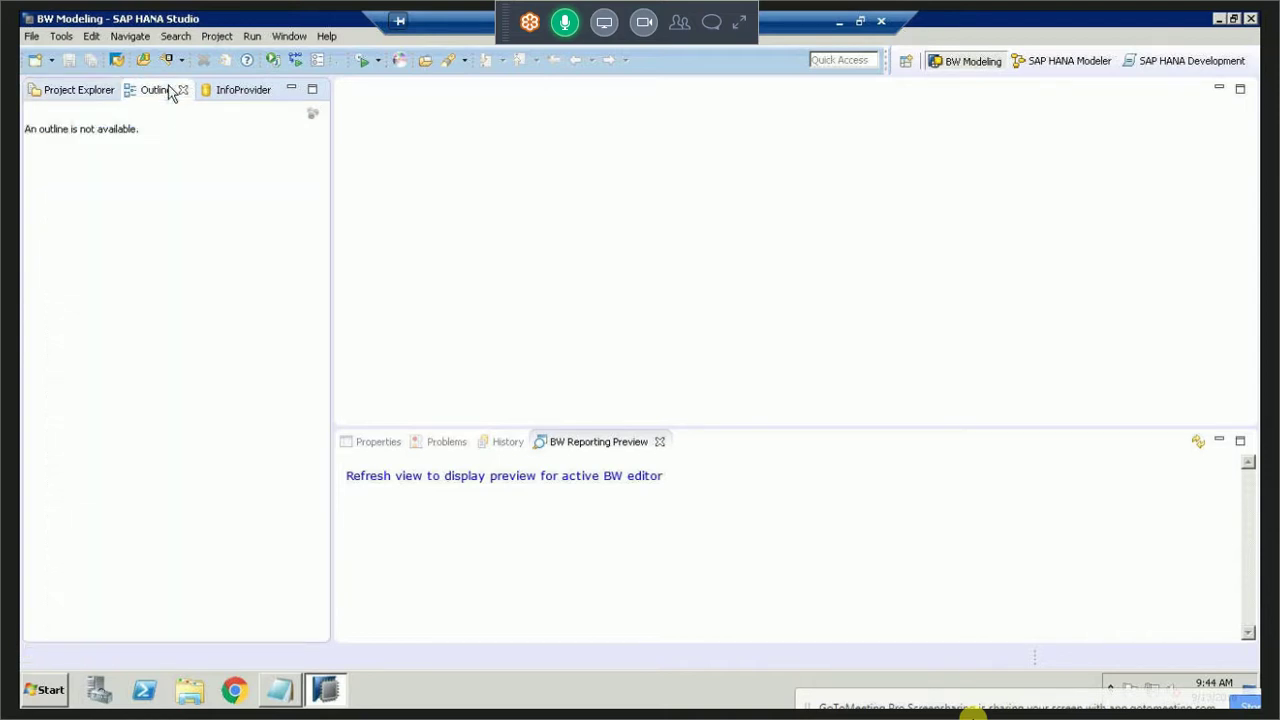
left_click(236, 92)
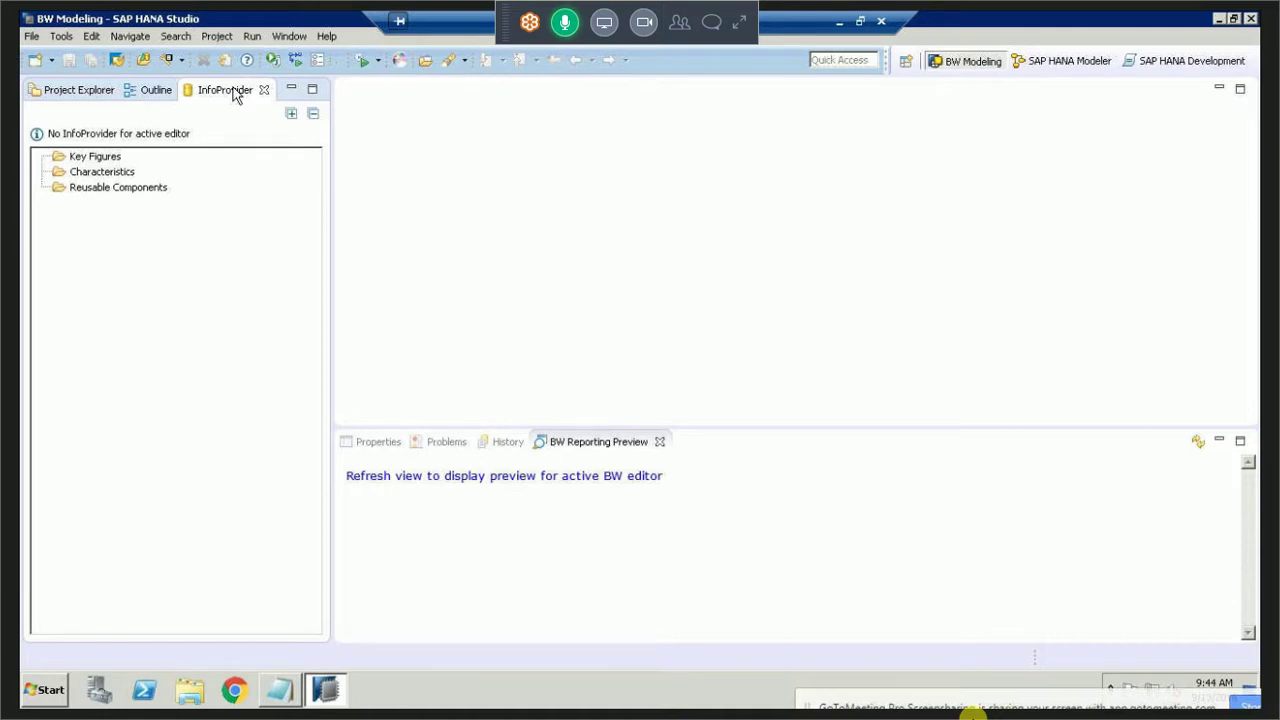
left_click(40, 91)
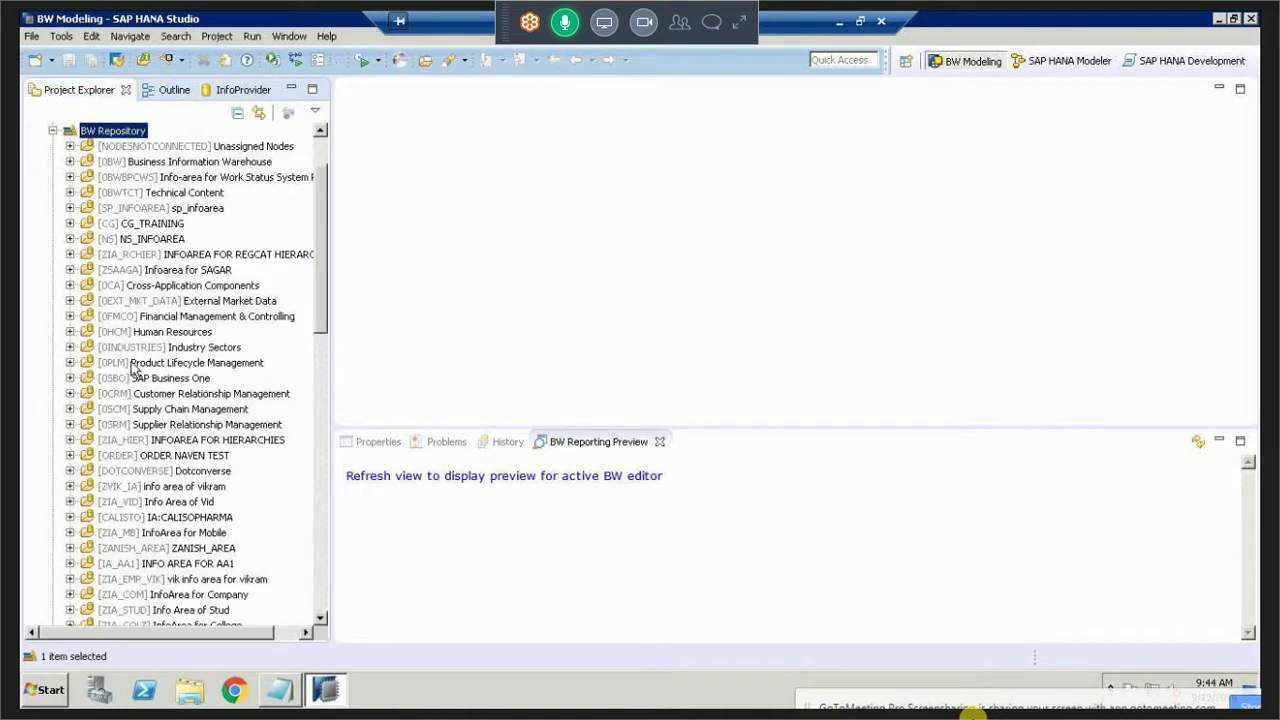
left_click(131, 460)
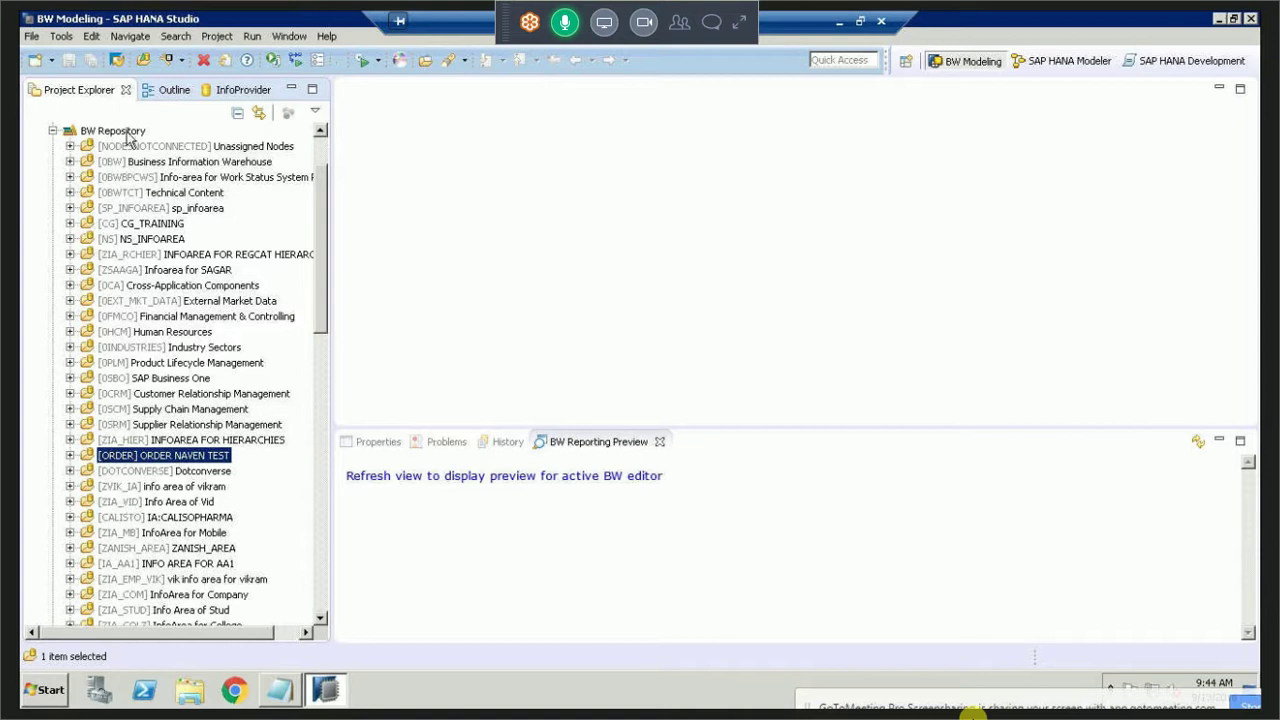
left_click(112, 131)
right_click(127, 139)
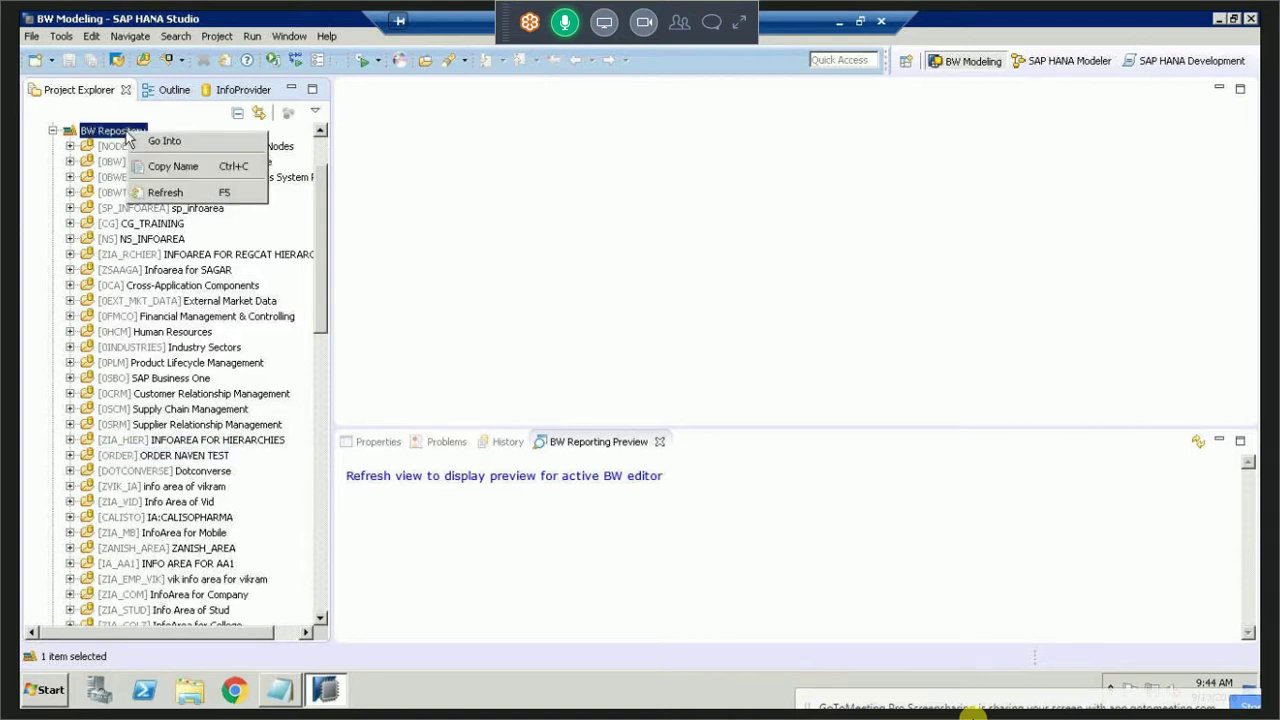
key("Escape")
Expand the InfoArea ZIA_EMP_VIK in the BW Repository and check its InfoObject folder.
left_click(155, 501)
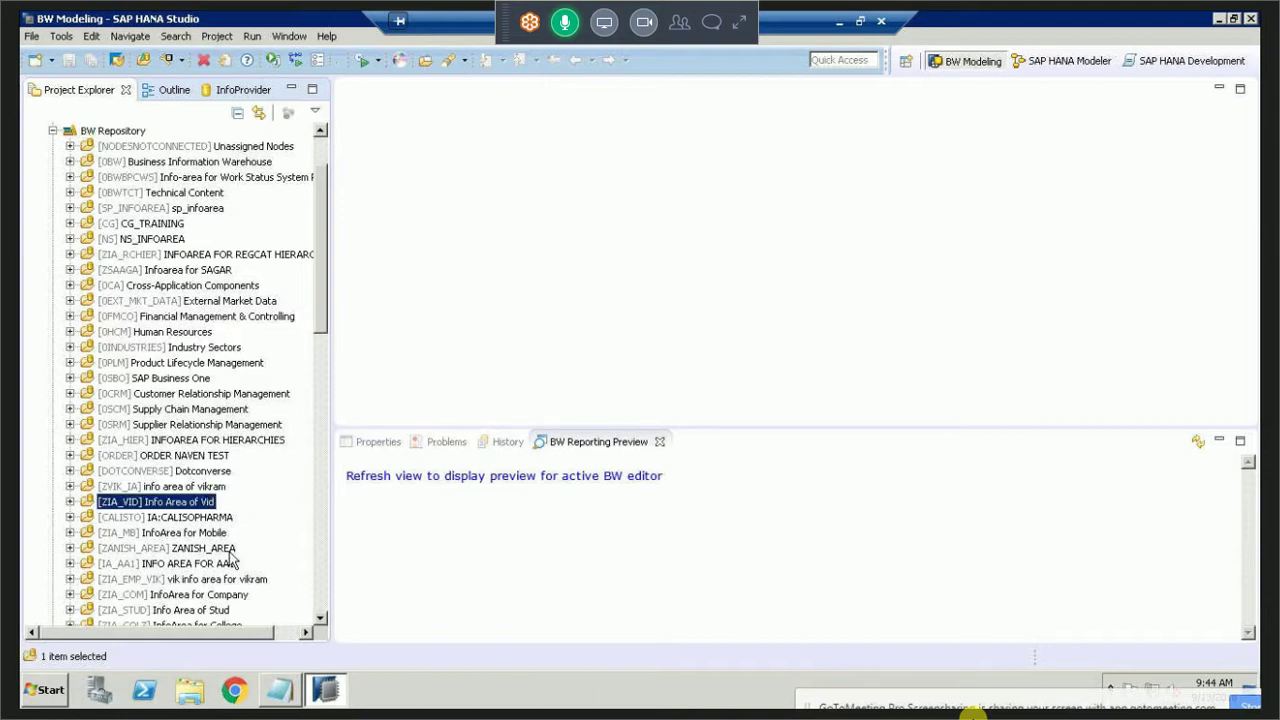
left_click(110, 579)
left_click(70, 579)
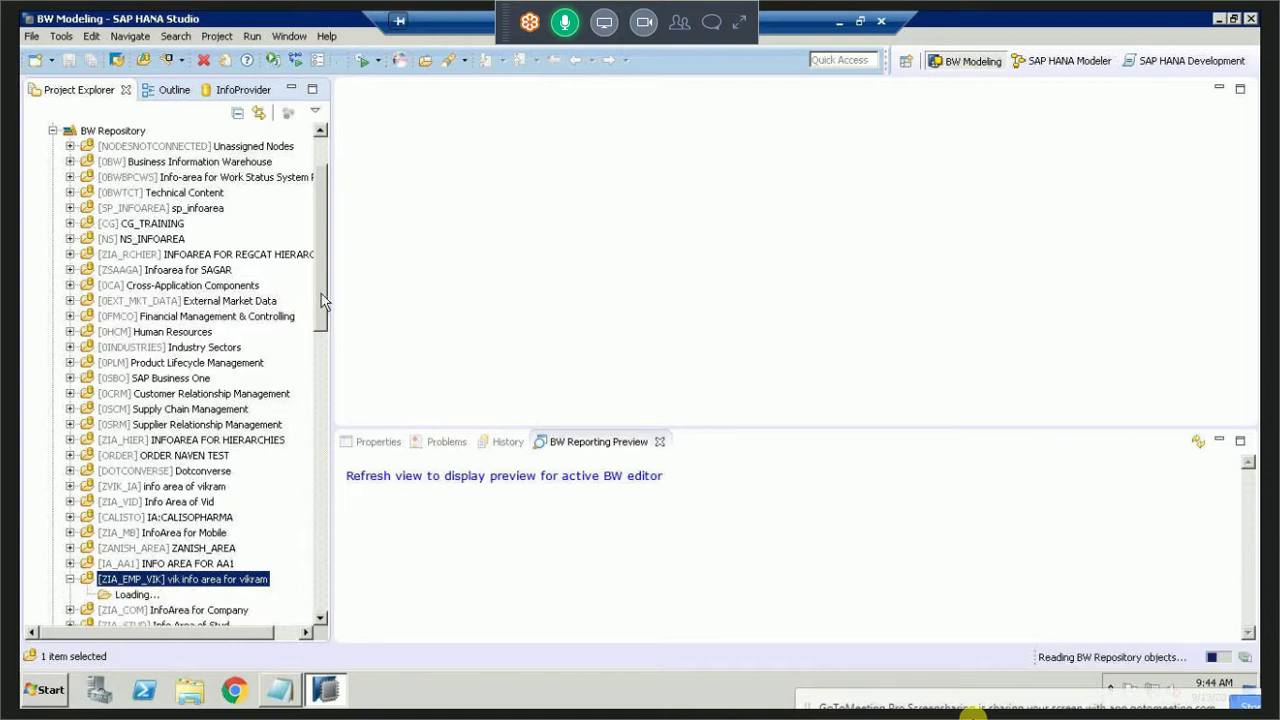
left_click_drag(320, 333, 320, 353)
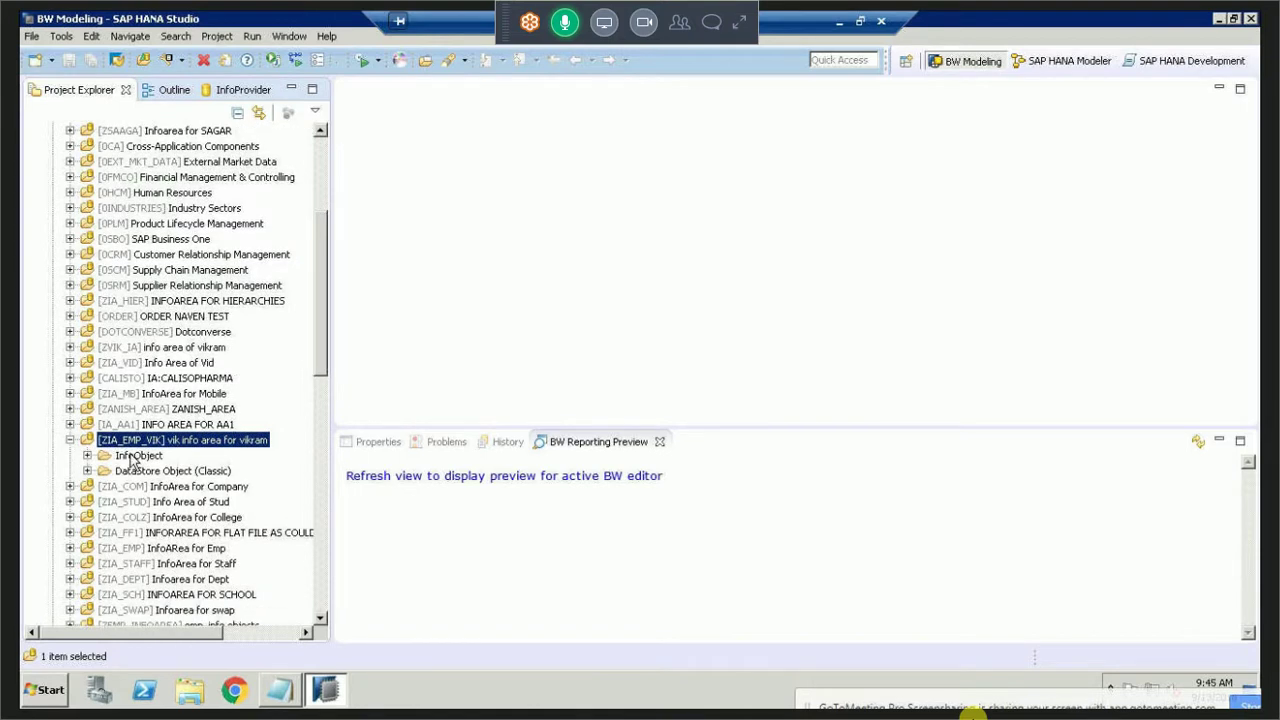
left_click(132, 456)
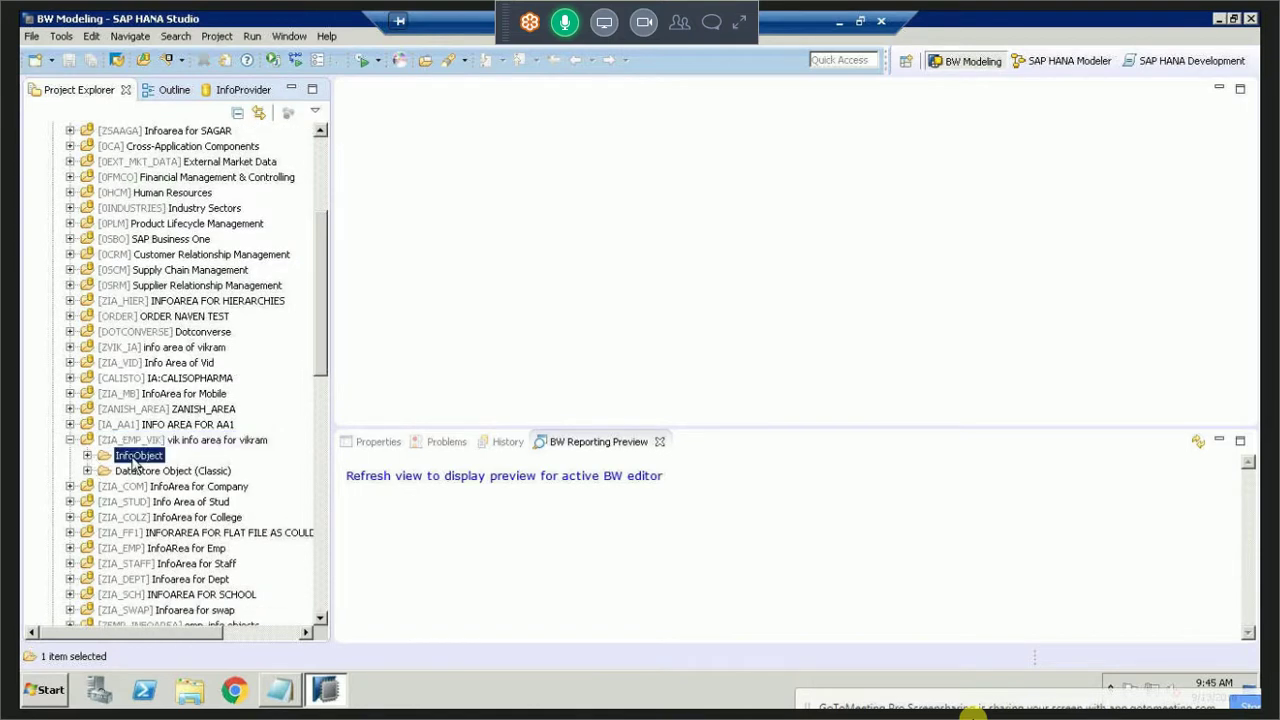
right_click(132, 456)
left_click(137, 446)
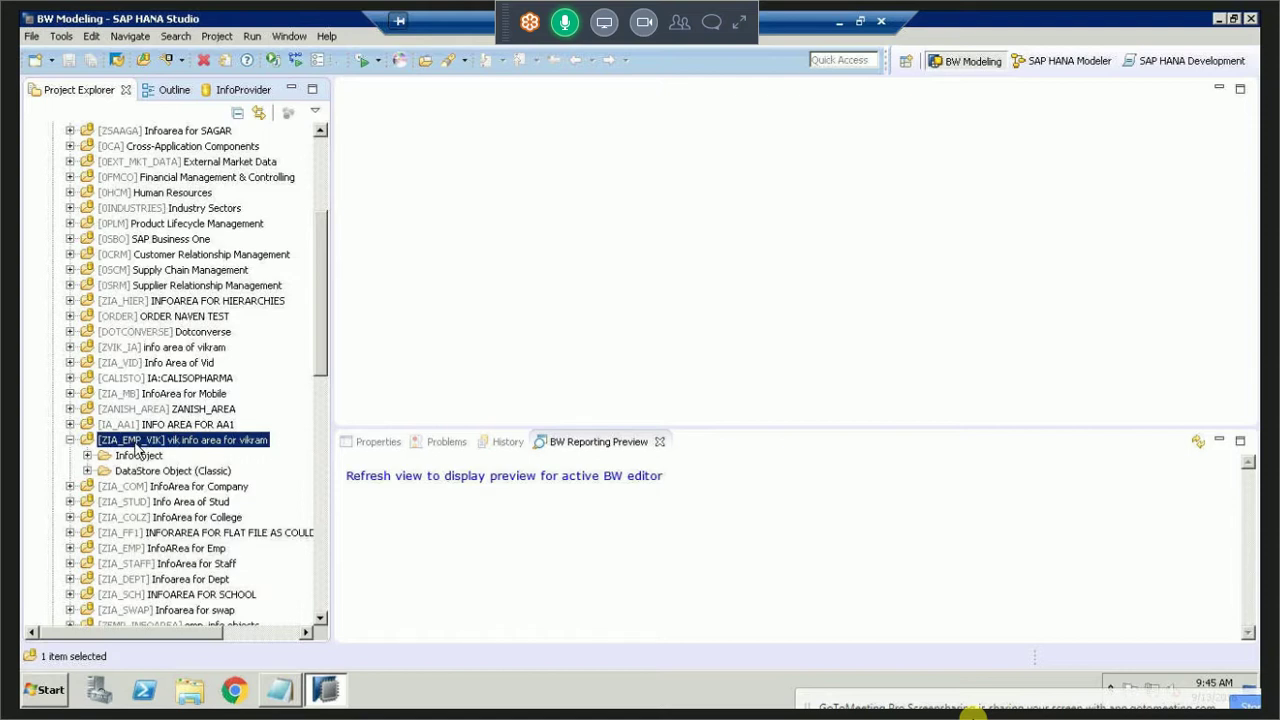
Start a new InfoObject in the InfoArea ZIA_EMP_VIK, named ZVID_IO with the description "vid infoobject".
right_click(137, 450)
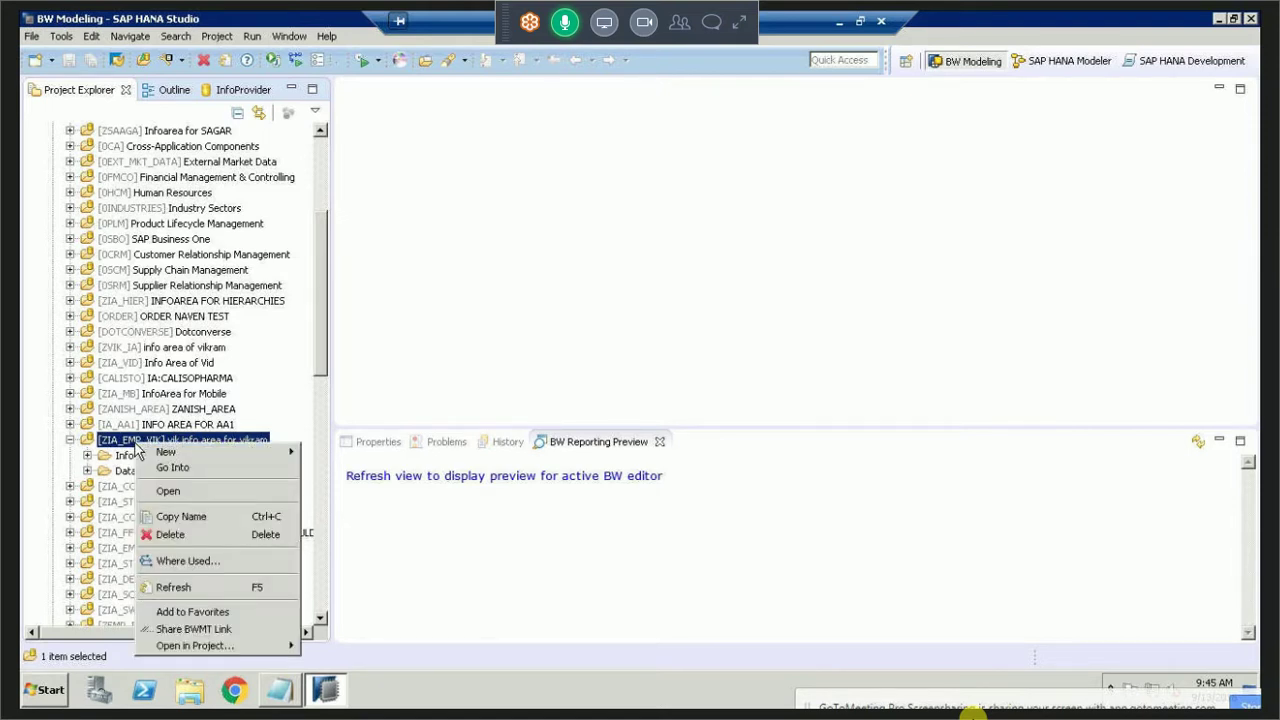
mouse_move(205, 456)
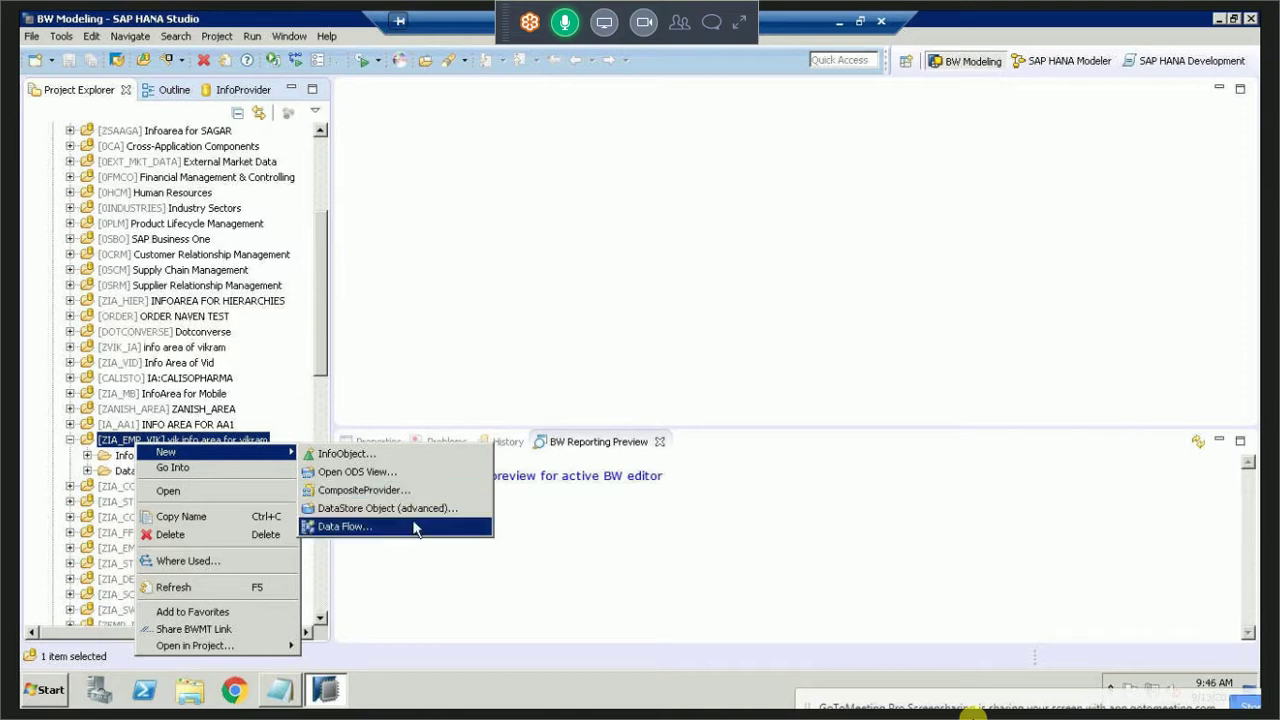
left_click(401, 456)
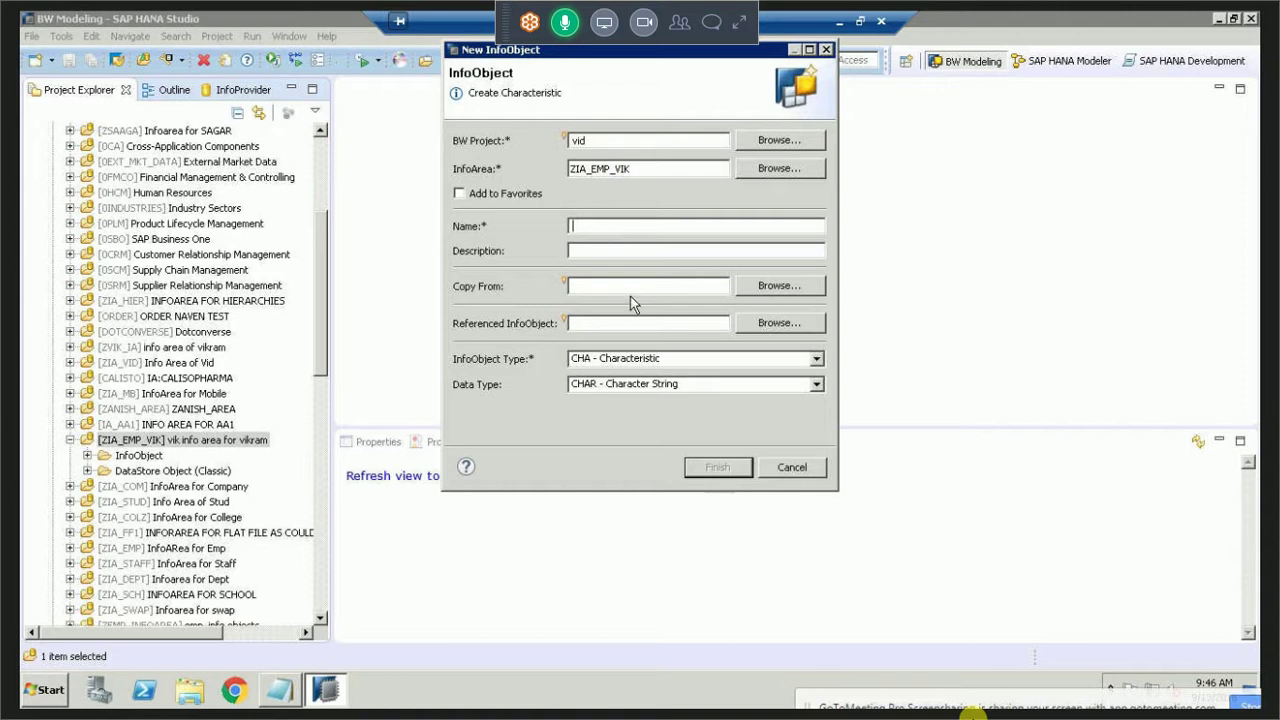
type("Z")
type("VI")
type("D_IO")
type("vid")
type(" i")
type("nfoobj")
type("ect")
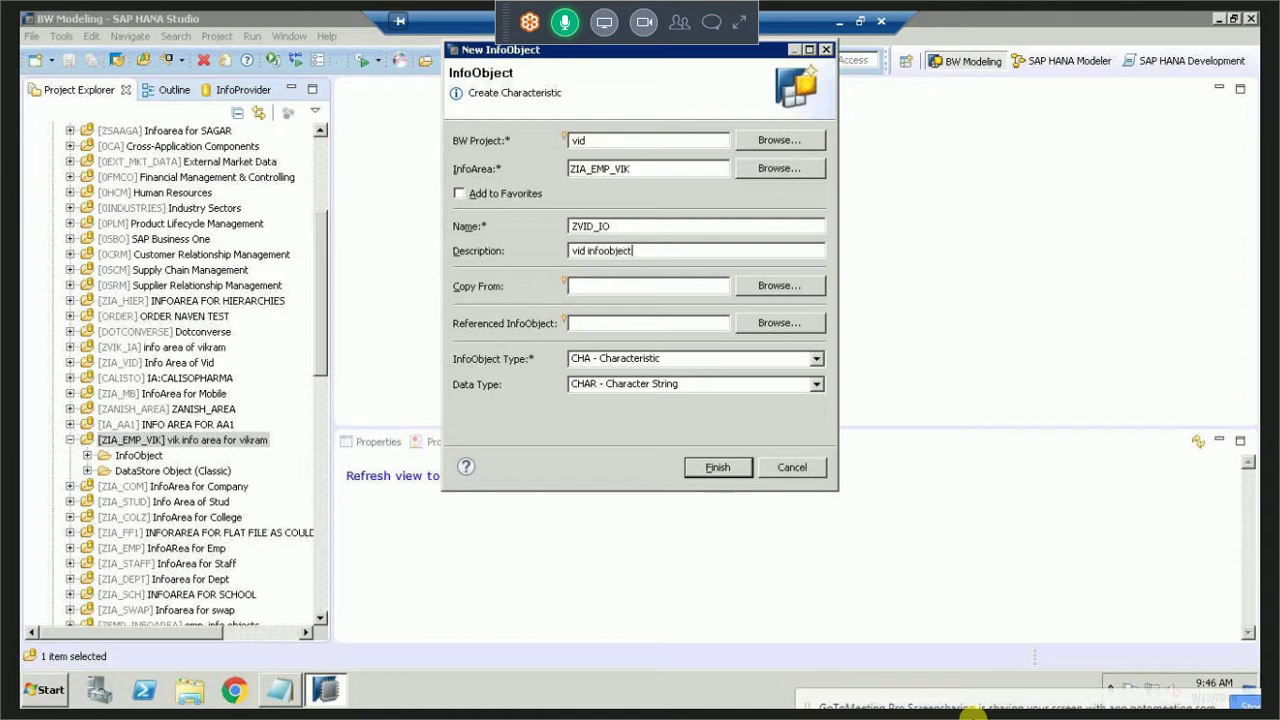
Choose the InfoObject type CHA - Characteristic and create the InfoObject.
left_click(678, 358)
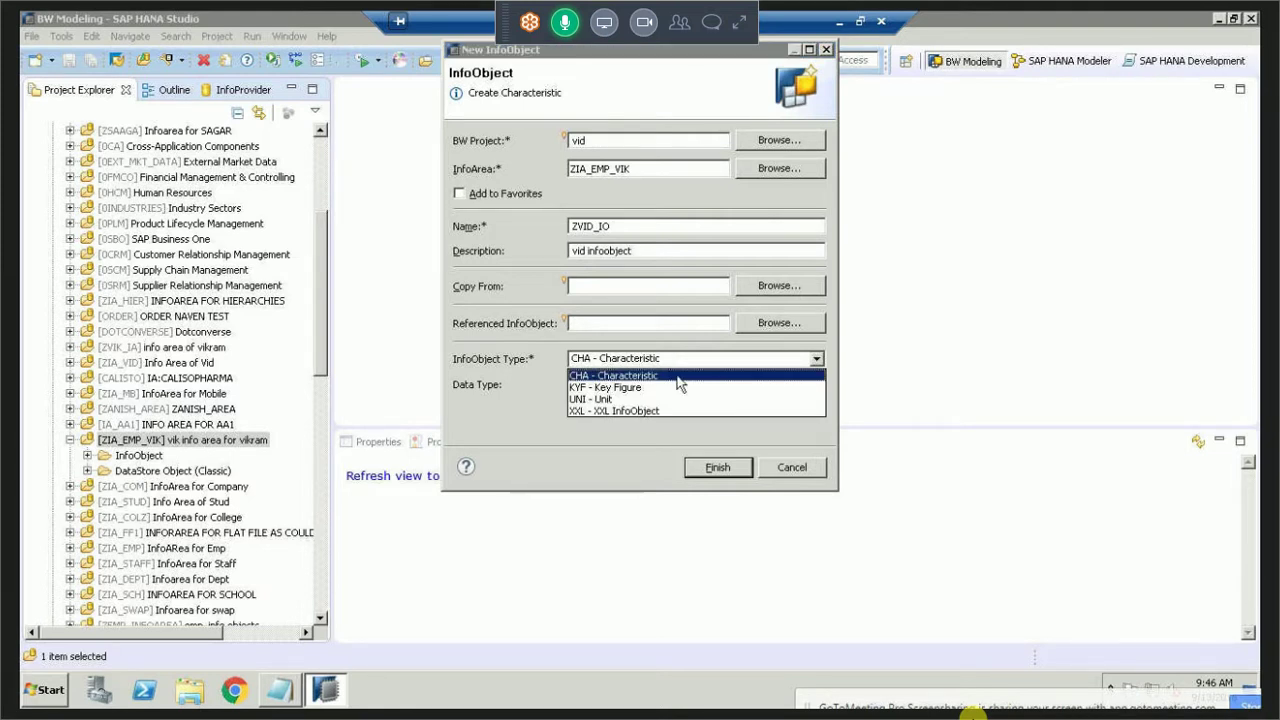
left_click(677, 376)
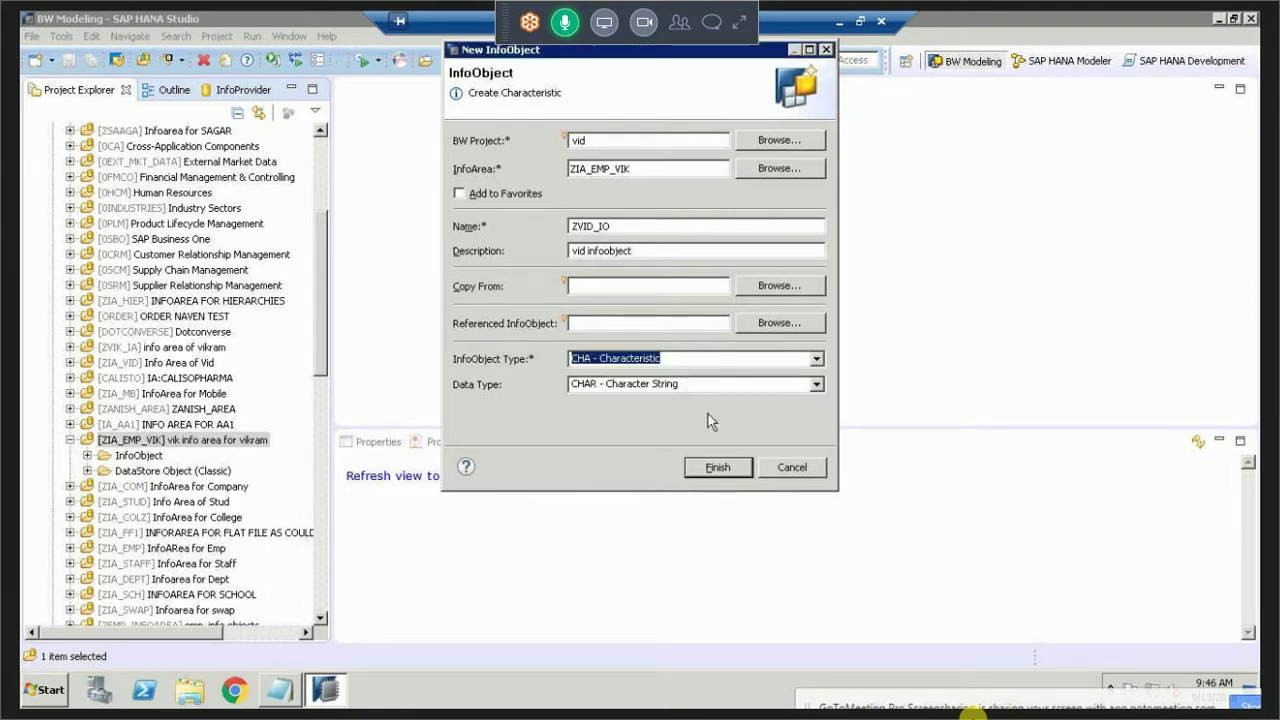
left_click(722, 470)
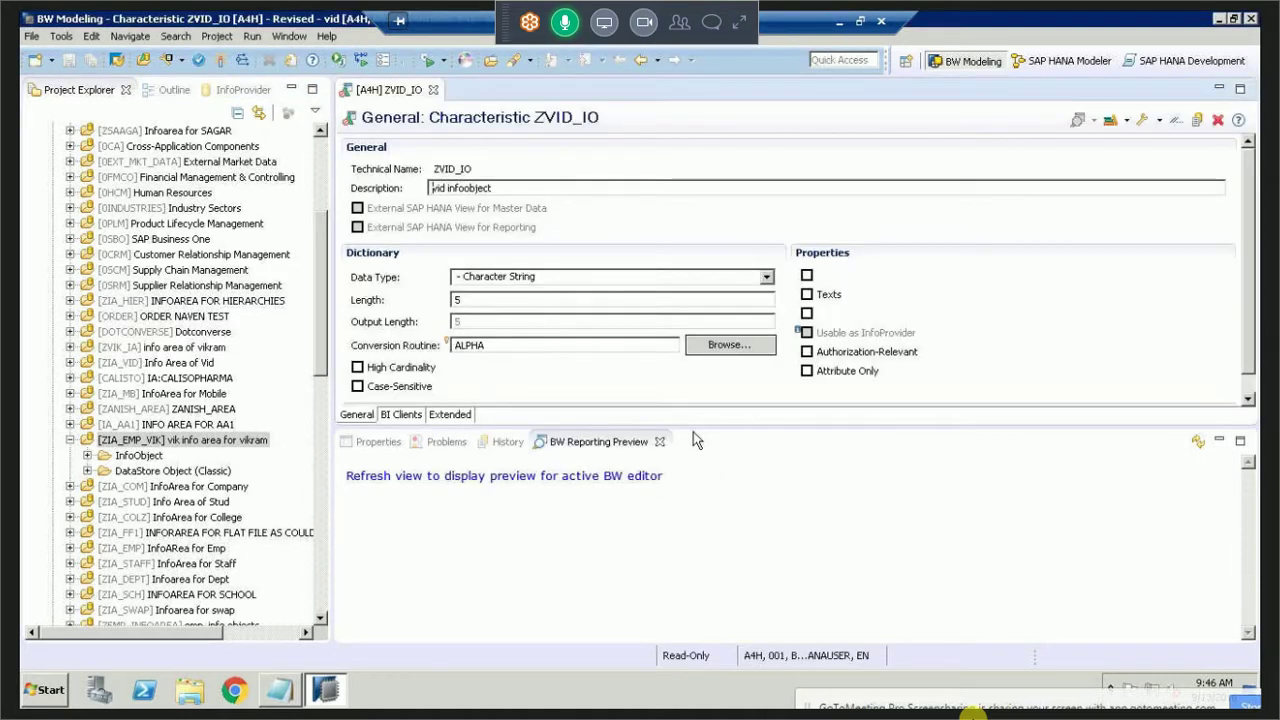
Change the description of the characteristic ZVID_IO to "empid".
double_click(448, 298)
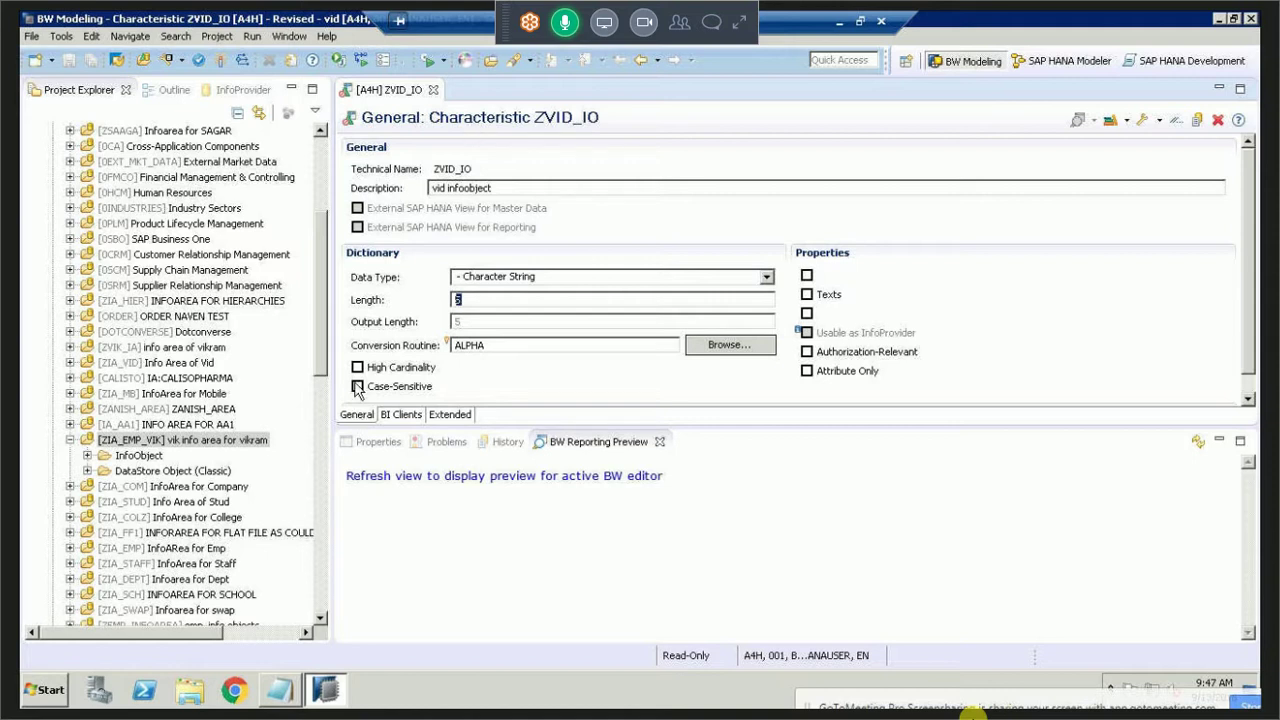
left_click(357, 419)
mouse_move(400, 278)
left_click_drag(503, 186, 432, 188)
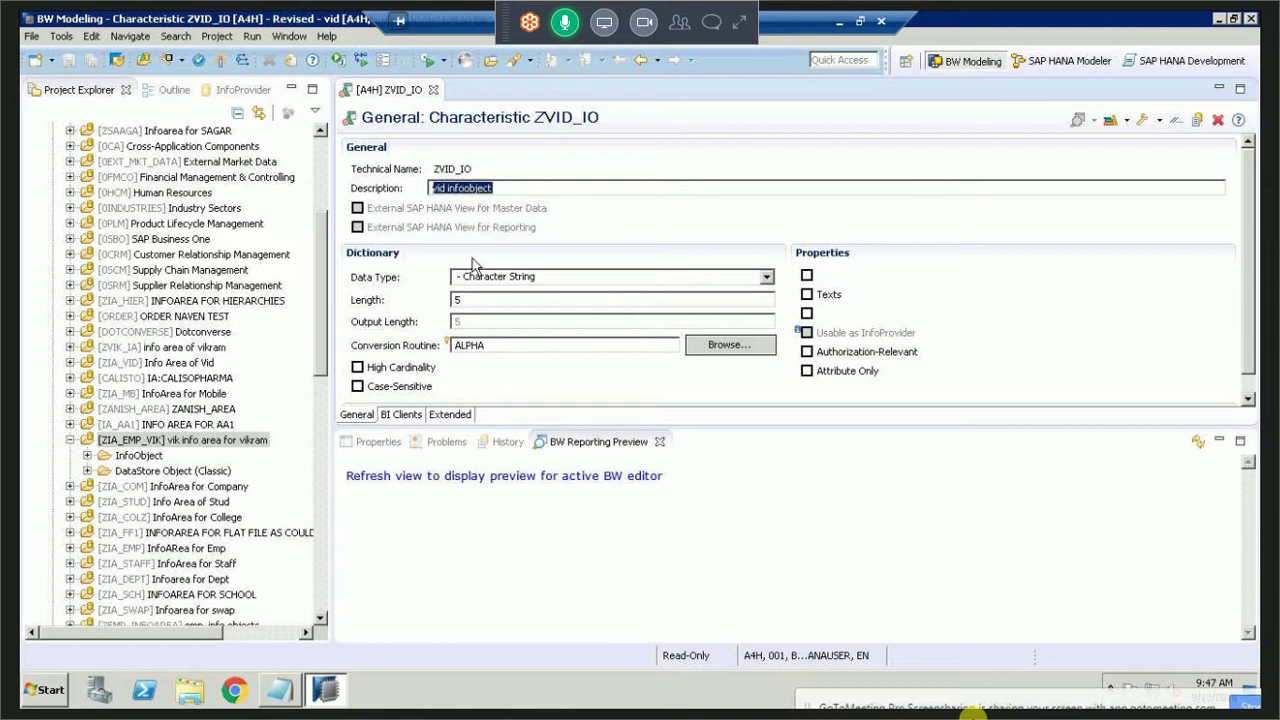
type("empid")
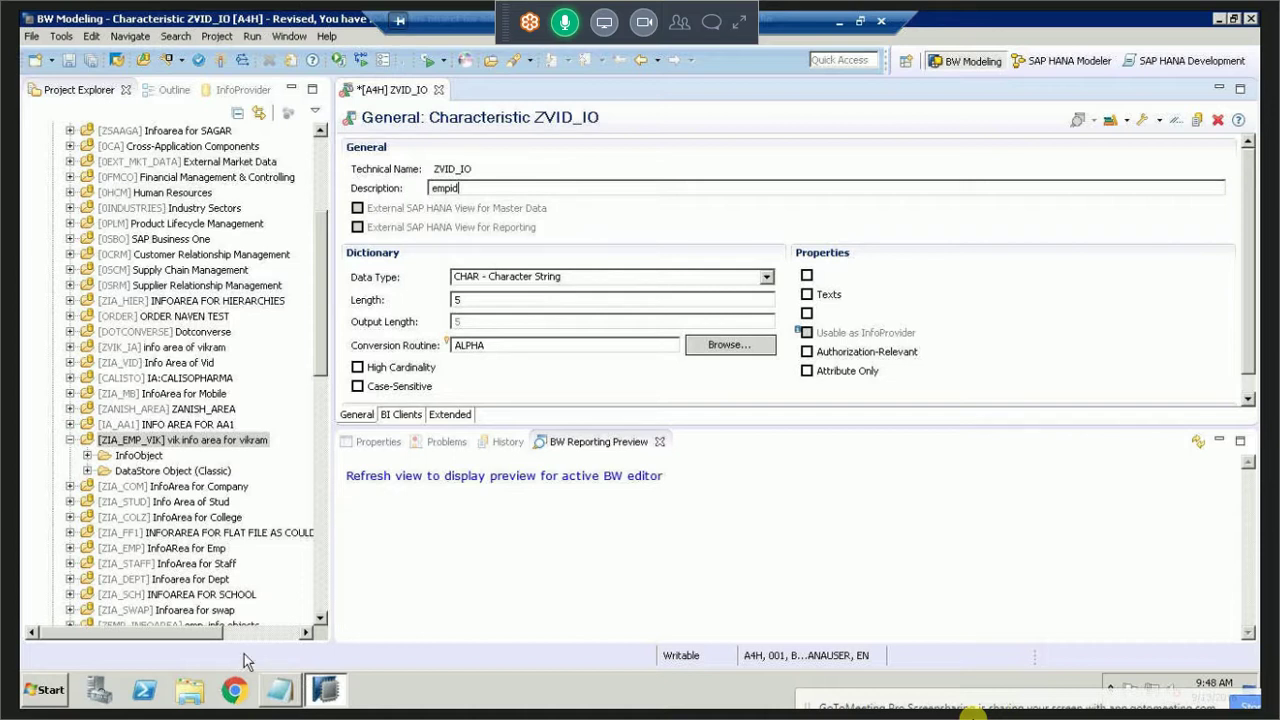
Switch to the Notepad notes and add the line "cardinality means number of rows." at the end, set off by blank lines.
key("alt+Tab")
key("ctrl+End")
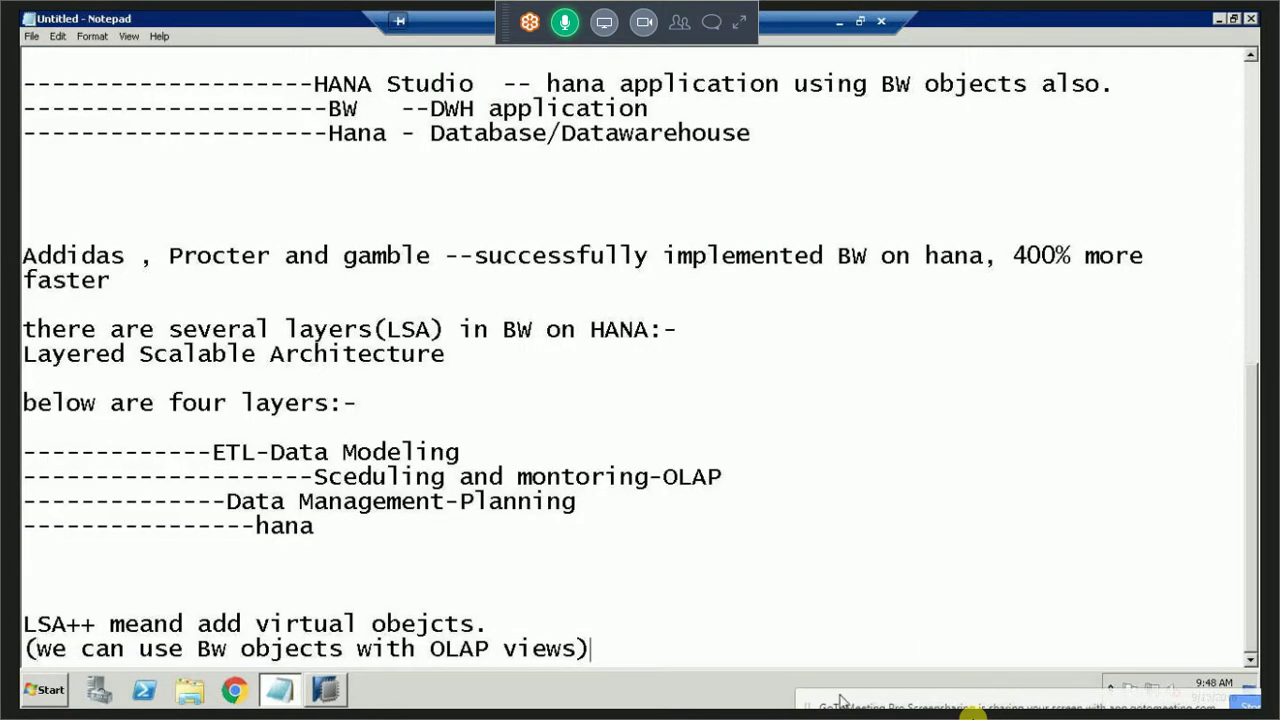
key("Return")
key("Return")
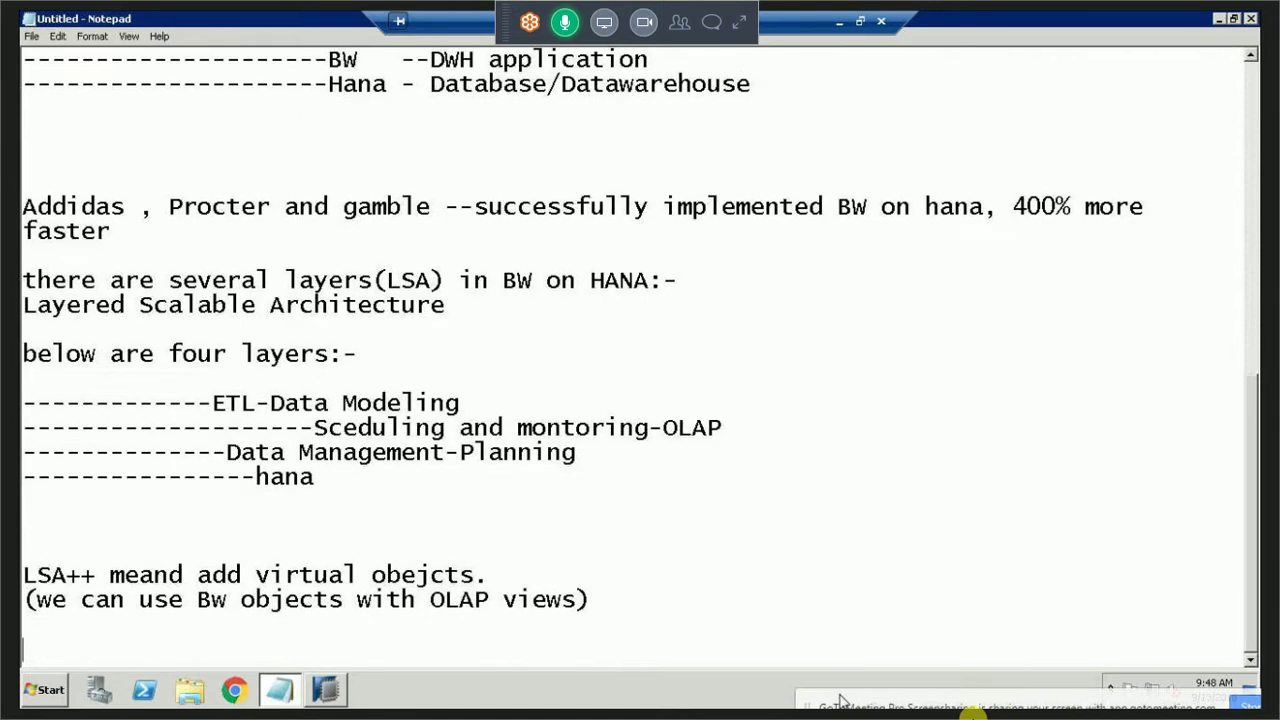
key("Return")
key("Return")
type("cardinar")
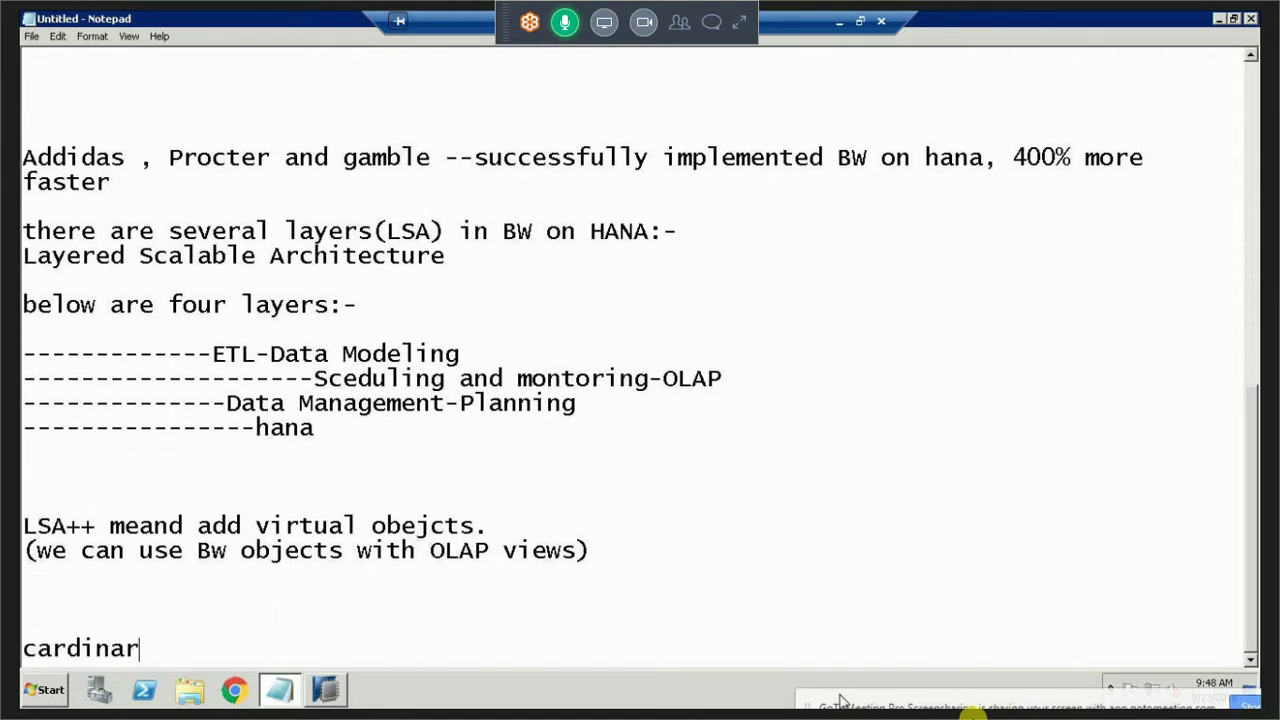
key("BackSpace")
type("lity eman")
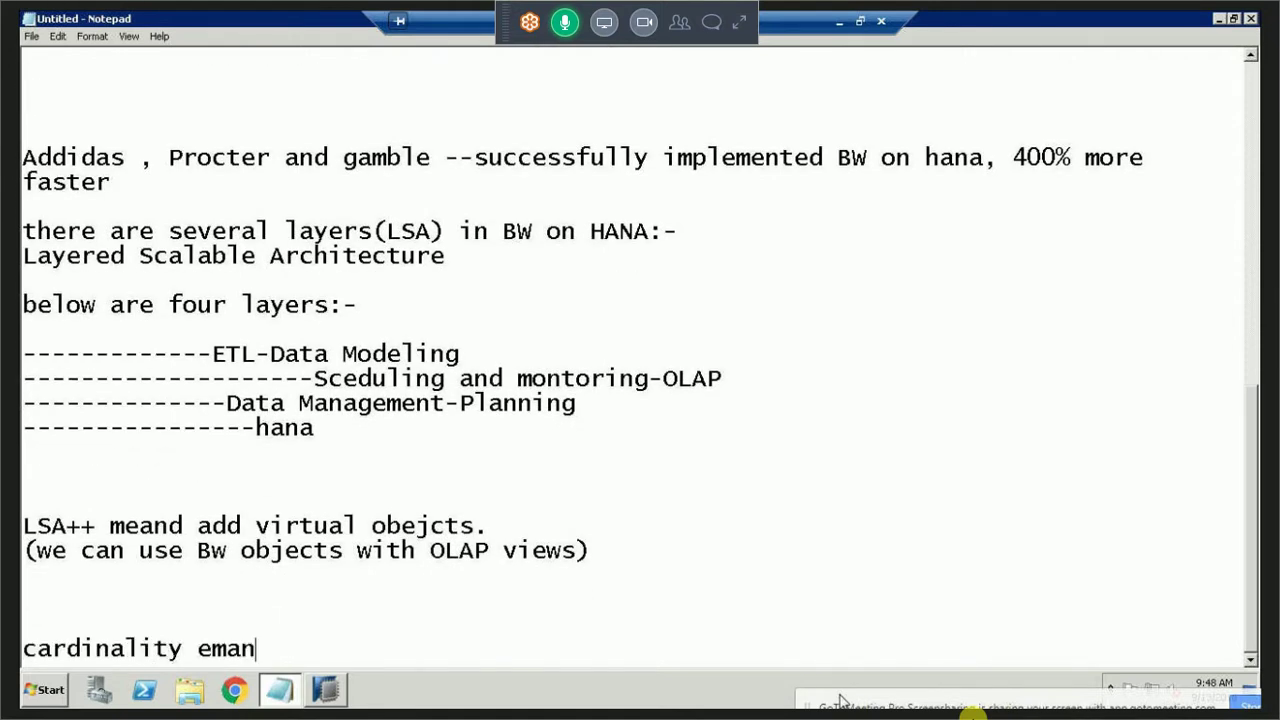
key("BackSpace")
key("BackSpace")
key("BackSpace")
key("BackSpace")
type("mane")
key("BackSpace")
key("BackSpace")
key("BackSpace")
type("eans n")
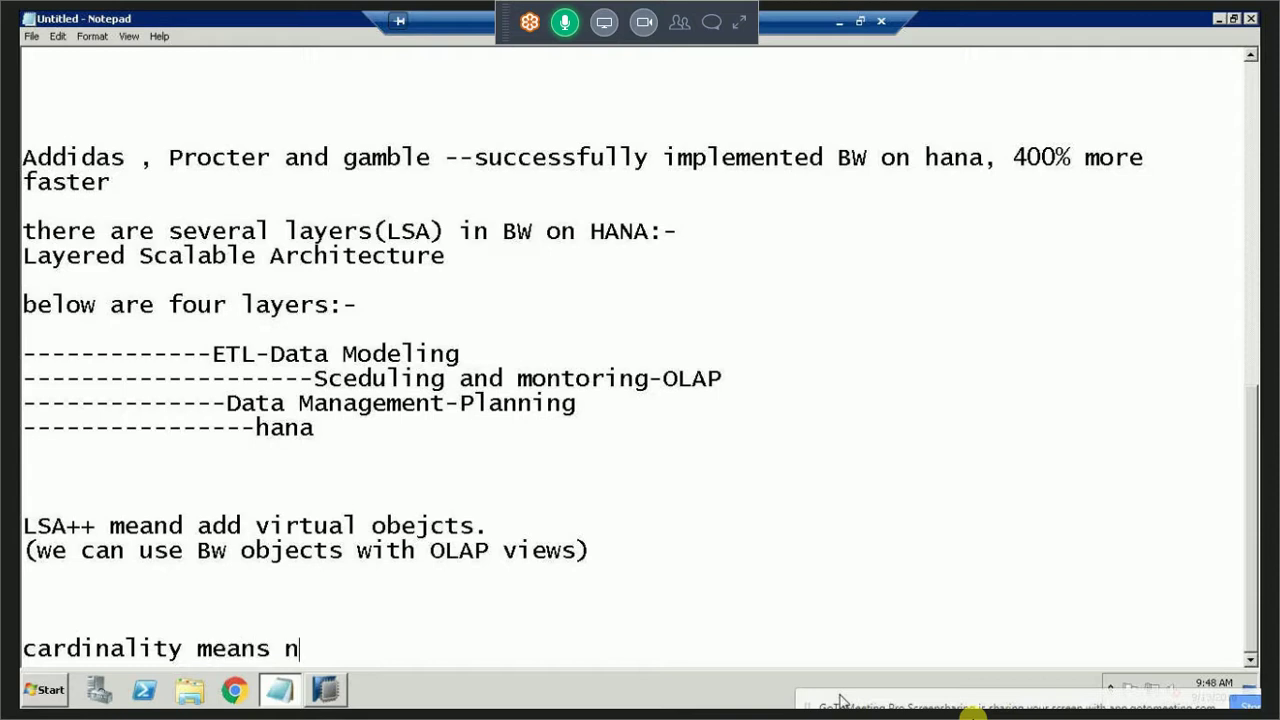
type("umber of rows")
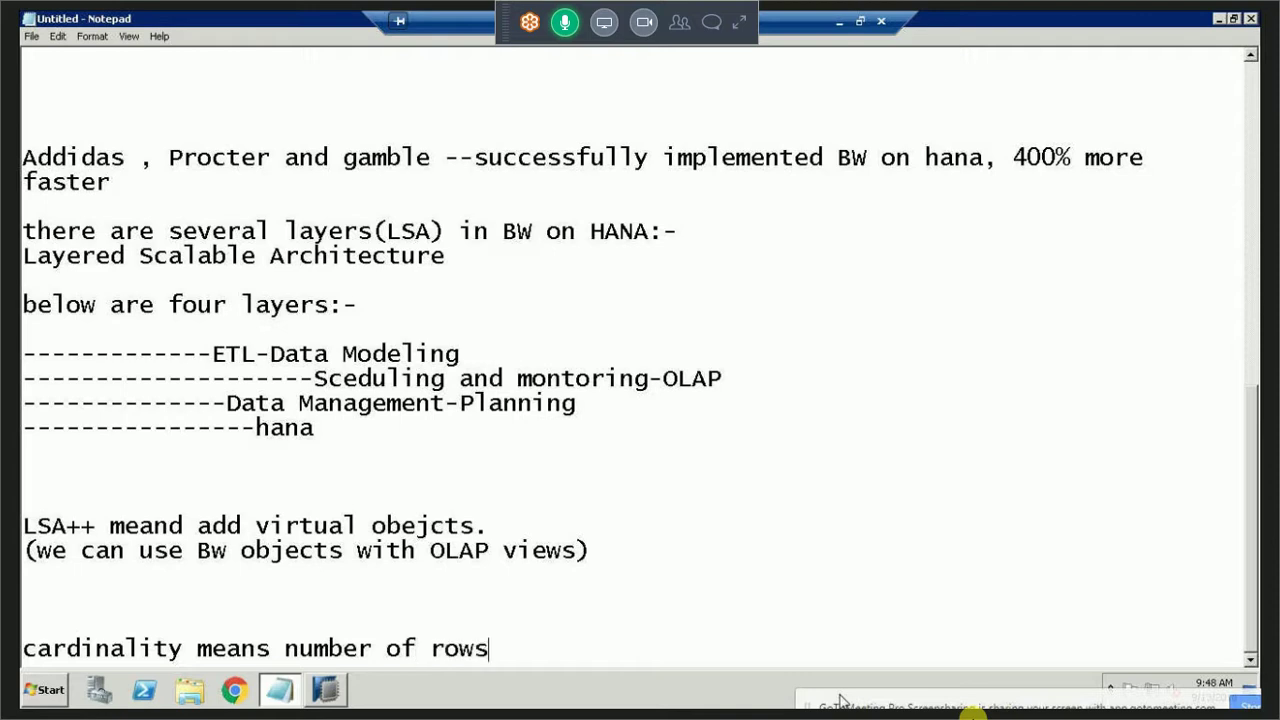
type(".")
Add the line "e.g. a table has 5 rows then cardinality is 5" below it and switch back to SAP HANA Studio.
key("Return")
type("e.g. ")
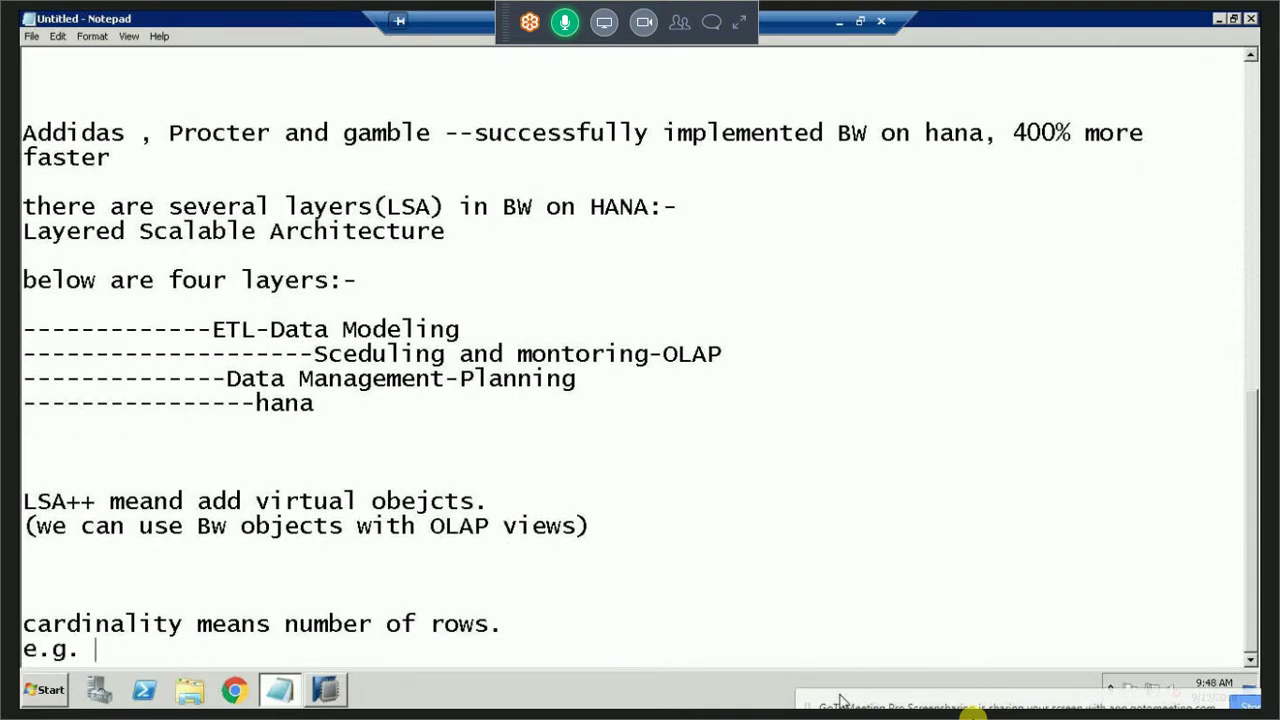
type("a table has")
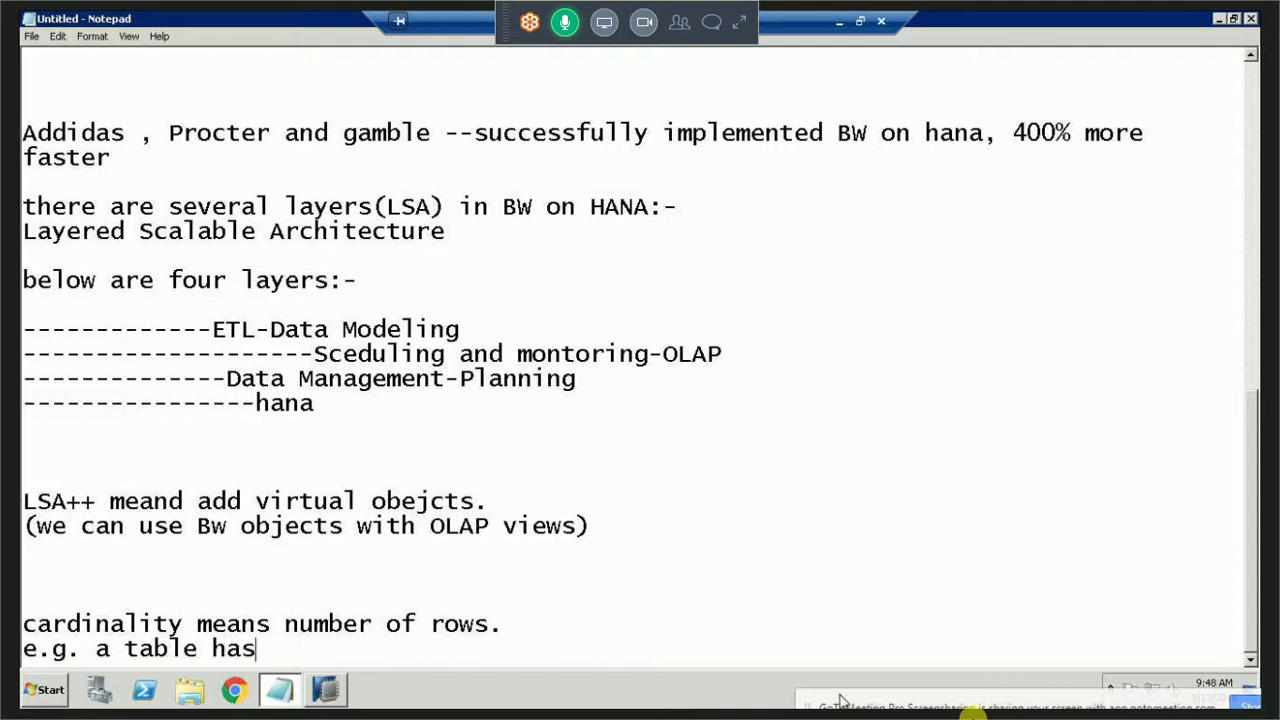
type(" 5 tr")
key("BackSpace")
key("BackSpace")
type("rows")
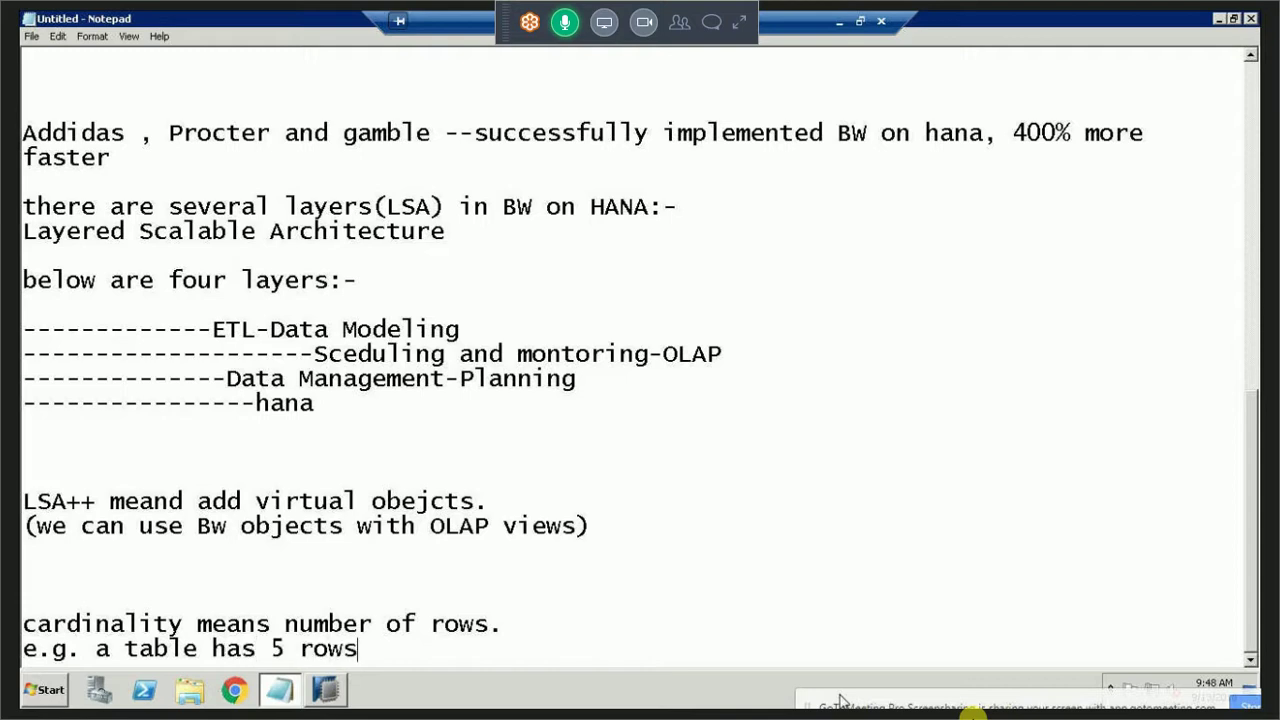
type(" then cardinaltiy")
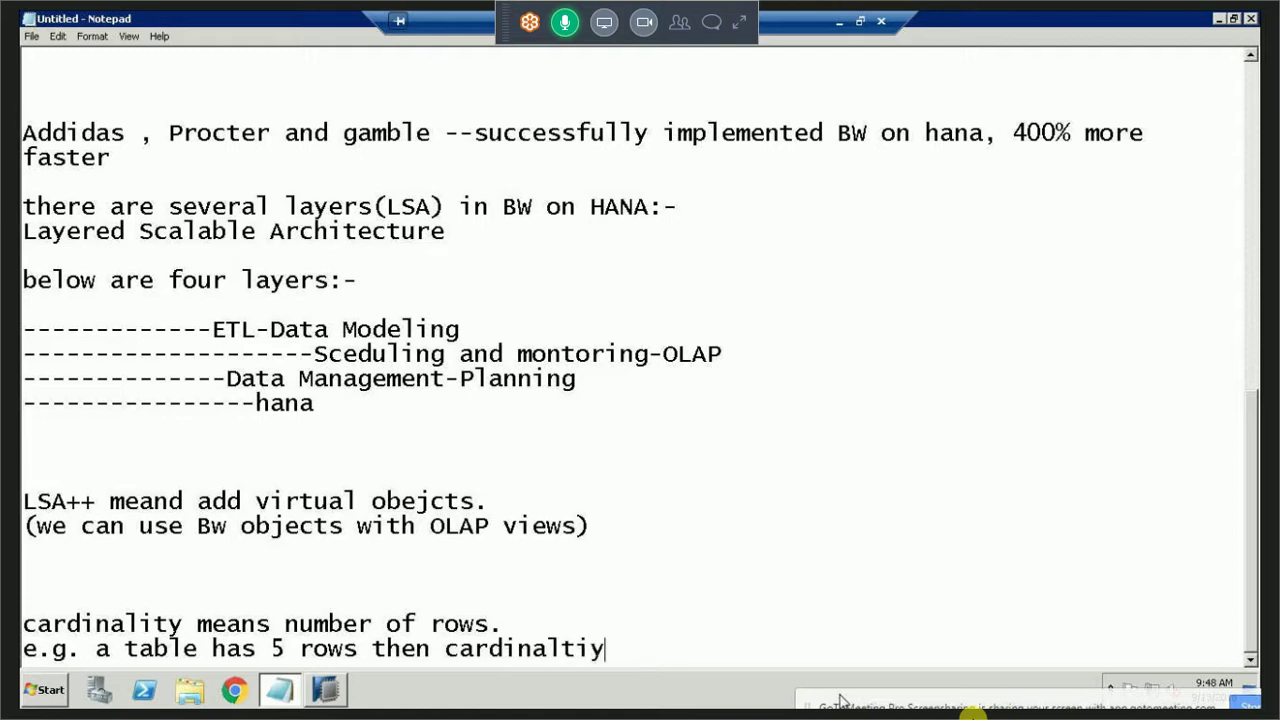
key("BackSpace")
key("BackSpace")
key("BackSpace")
type("ity is 5")
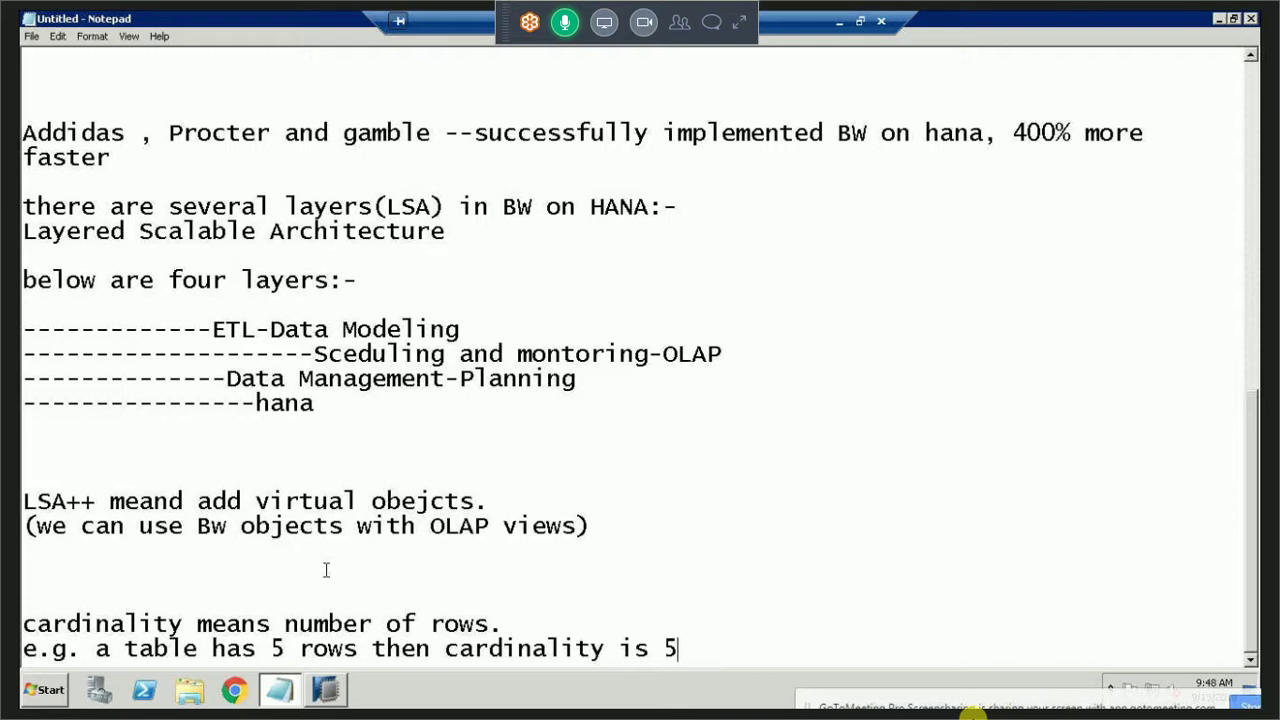
left_click(466, 398)
left_click(327, 690)
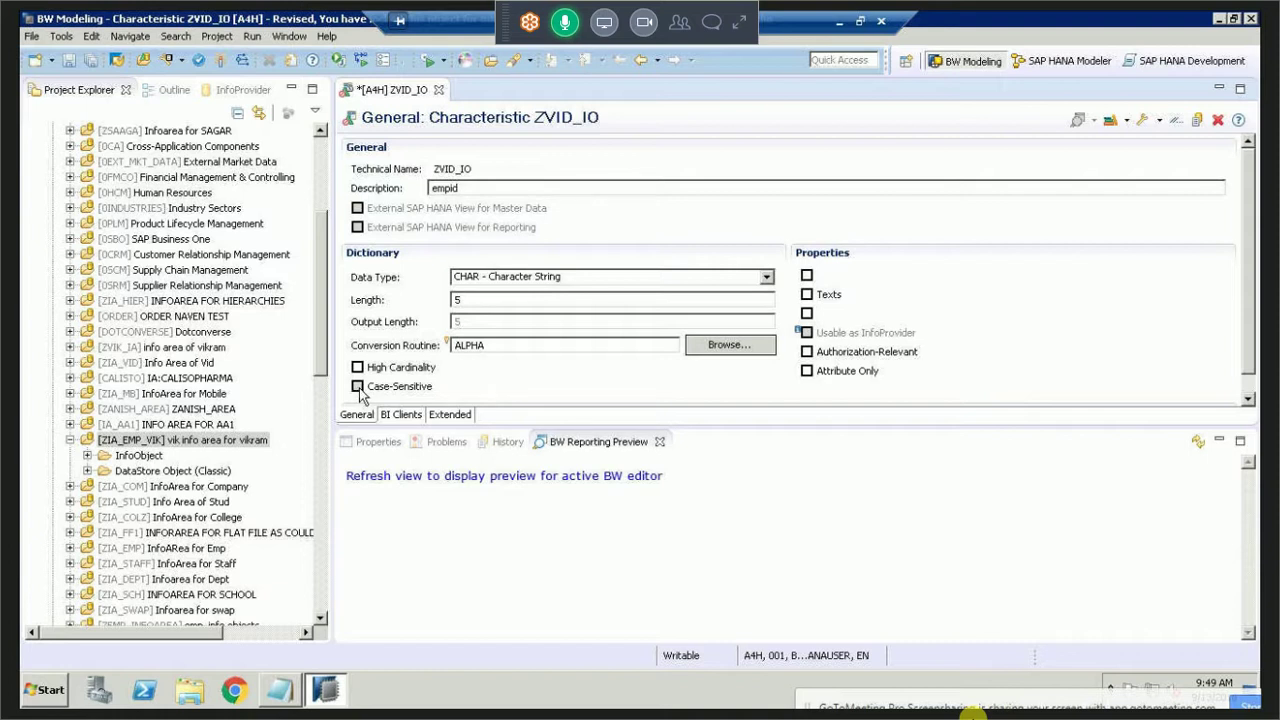
Look at the Case-Sensitive option, the conversion routine selection and the Attribute Only flag of characteristic ZVID_IO, leaving the settings as they were.
left_click(358, 387)
left_click(358, 387)
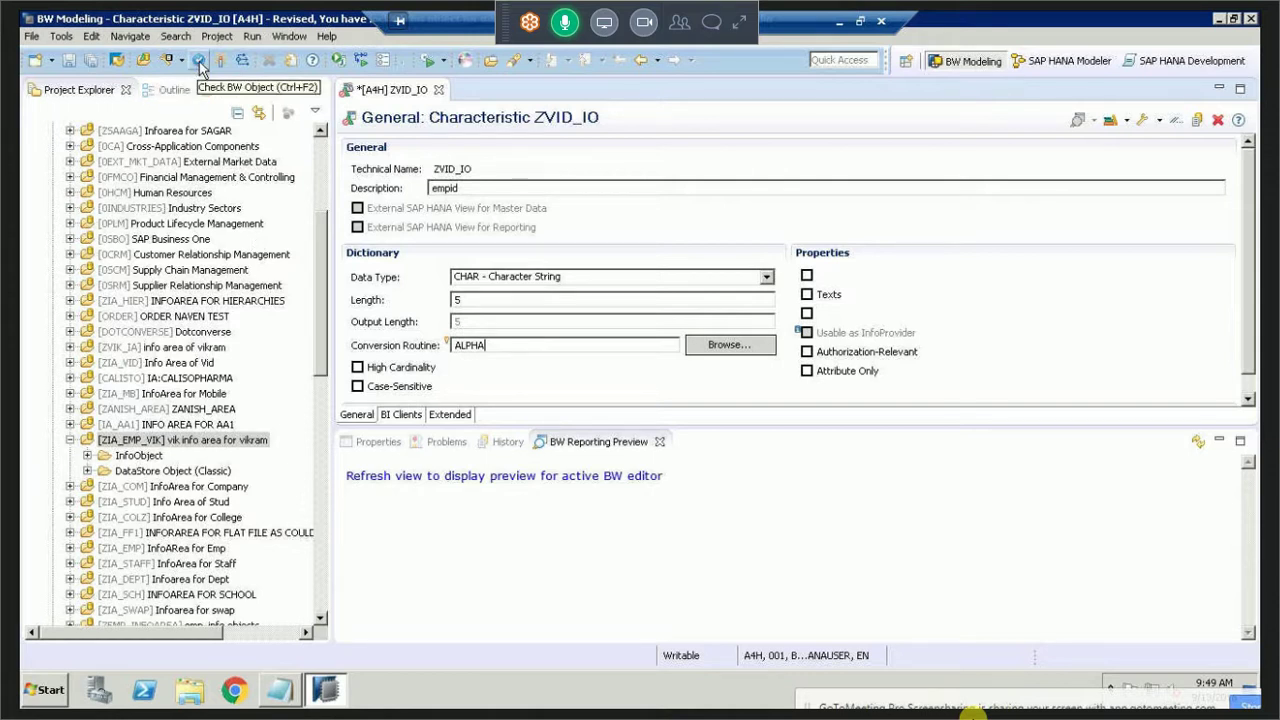
left_click(712, 347)
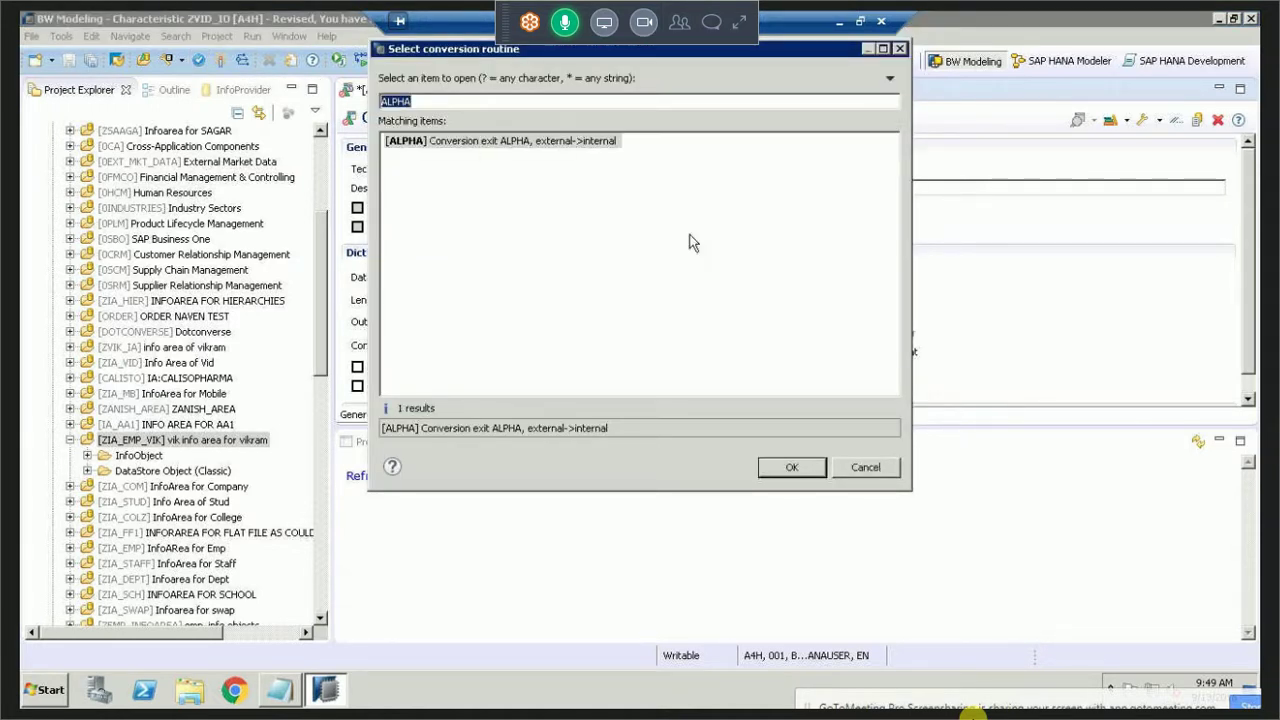
left_click(864, 479)
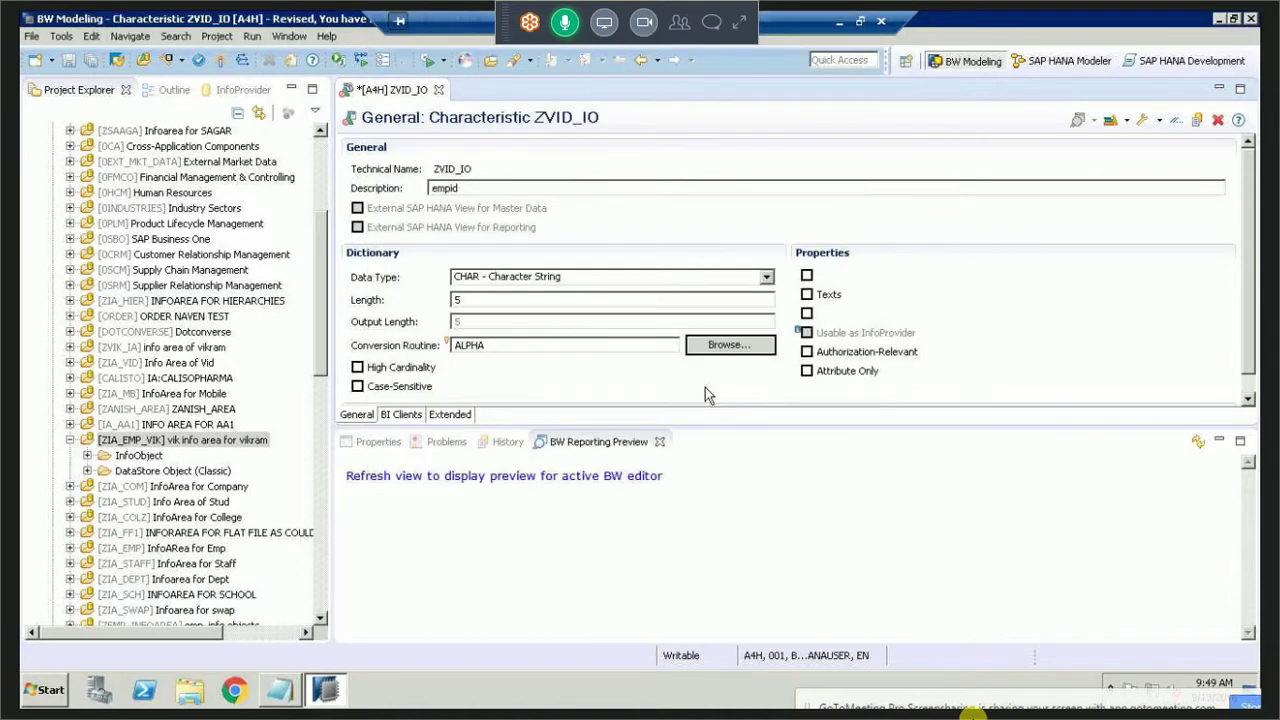
left_click(492, 347)
left_click(808, 374)
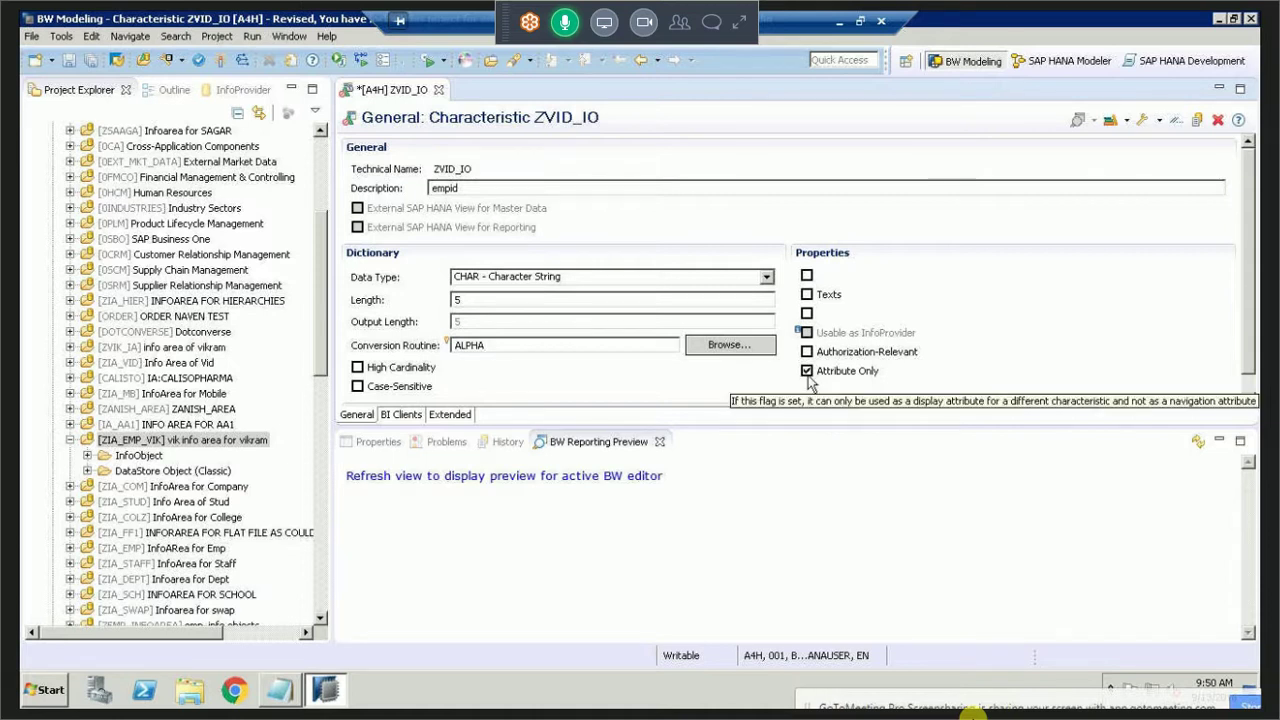
left_click(808, 372)
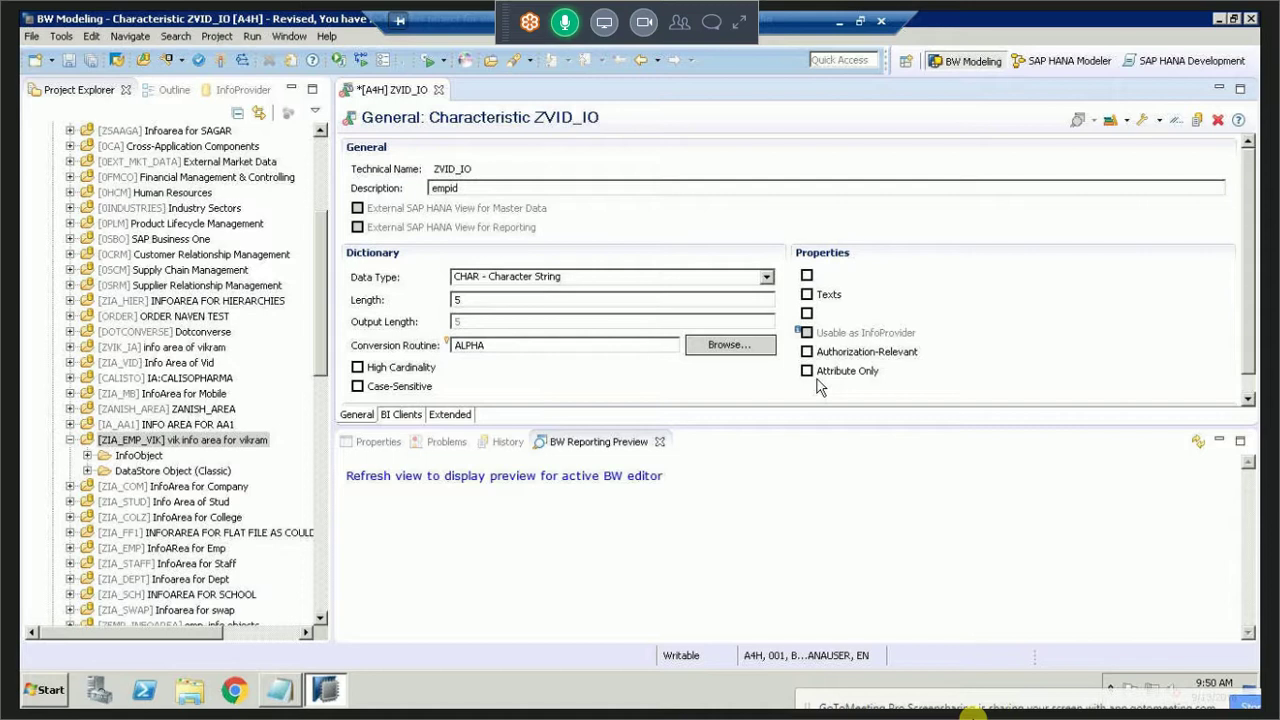
key("Escape")
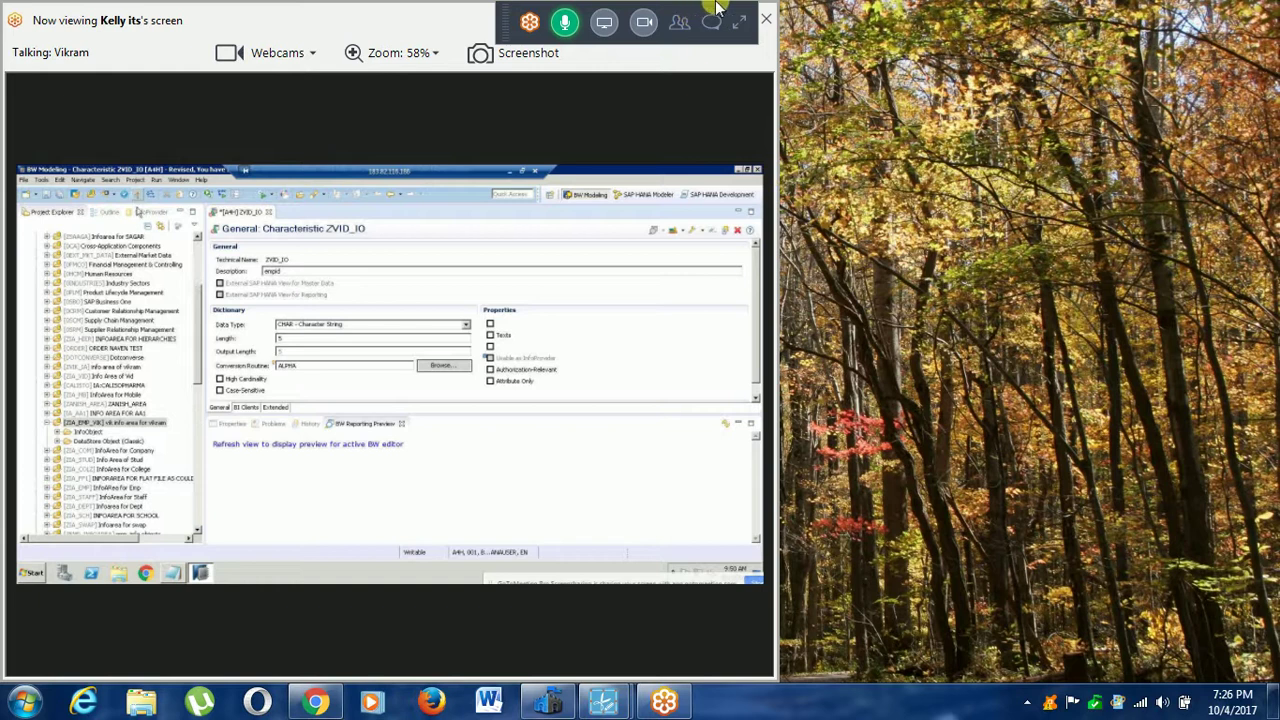
left_click(739, 22)
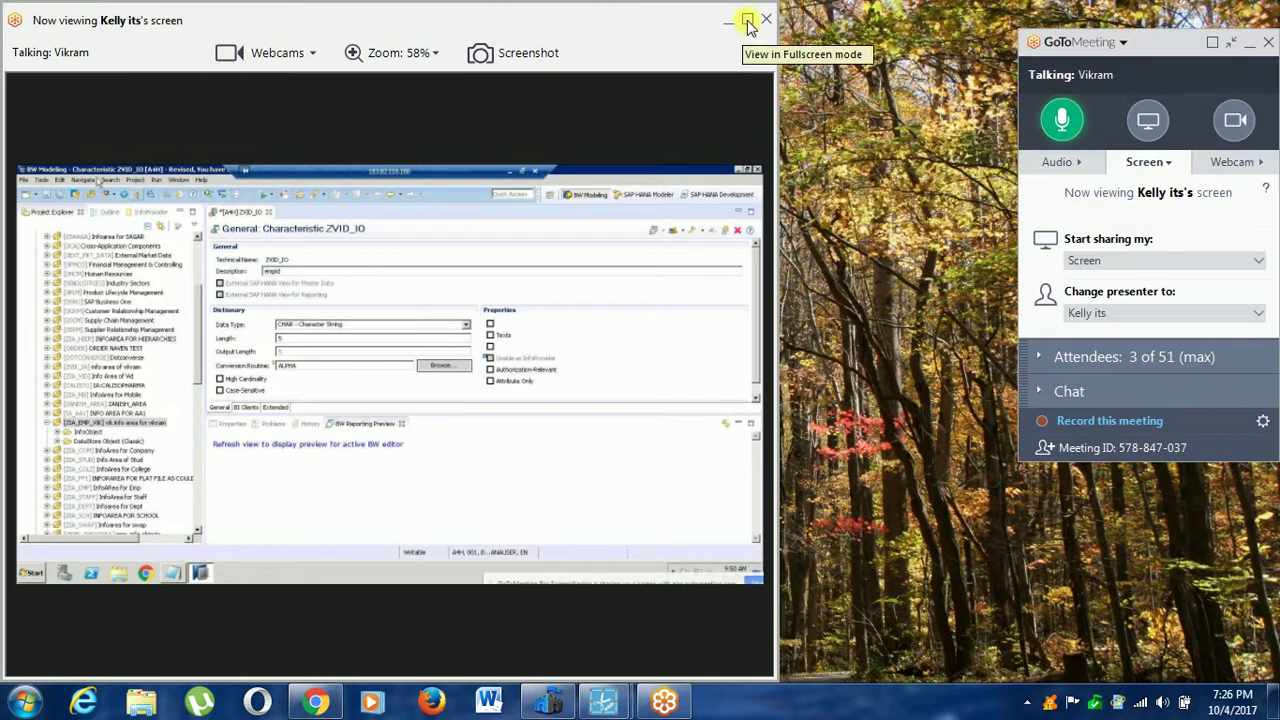
left_click(746, 21)
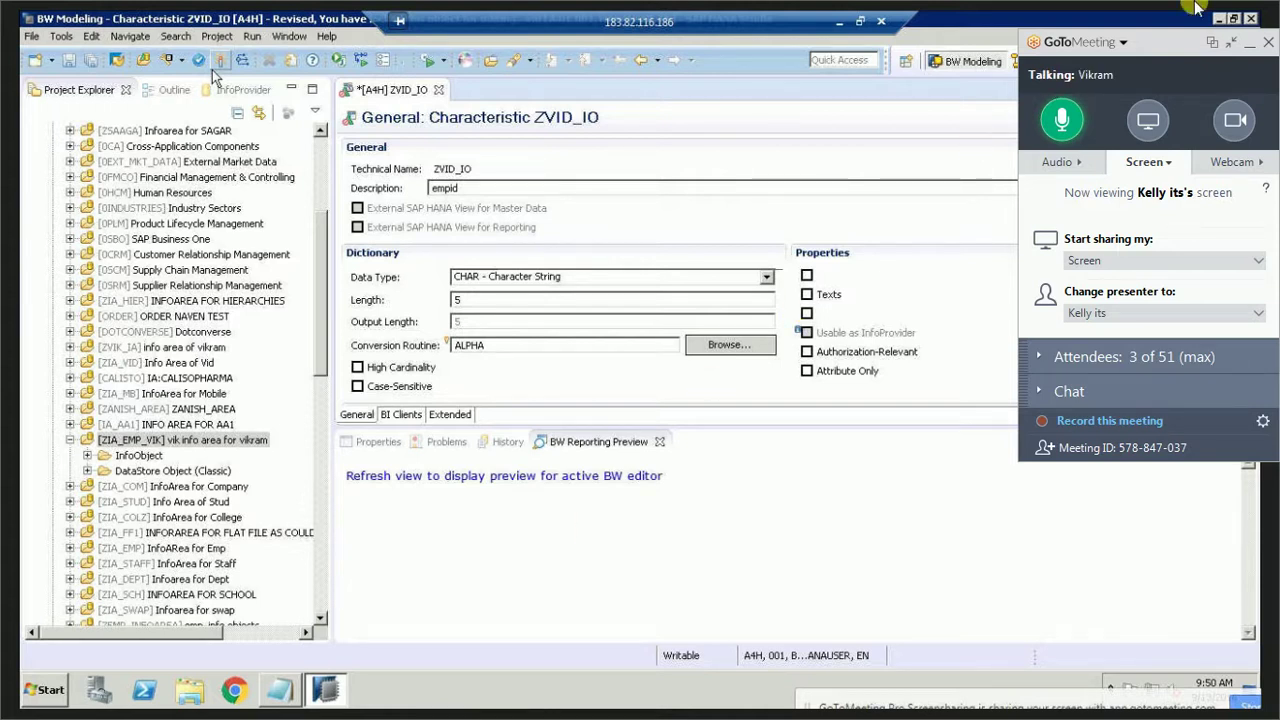
left_click(1230, 45)
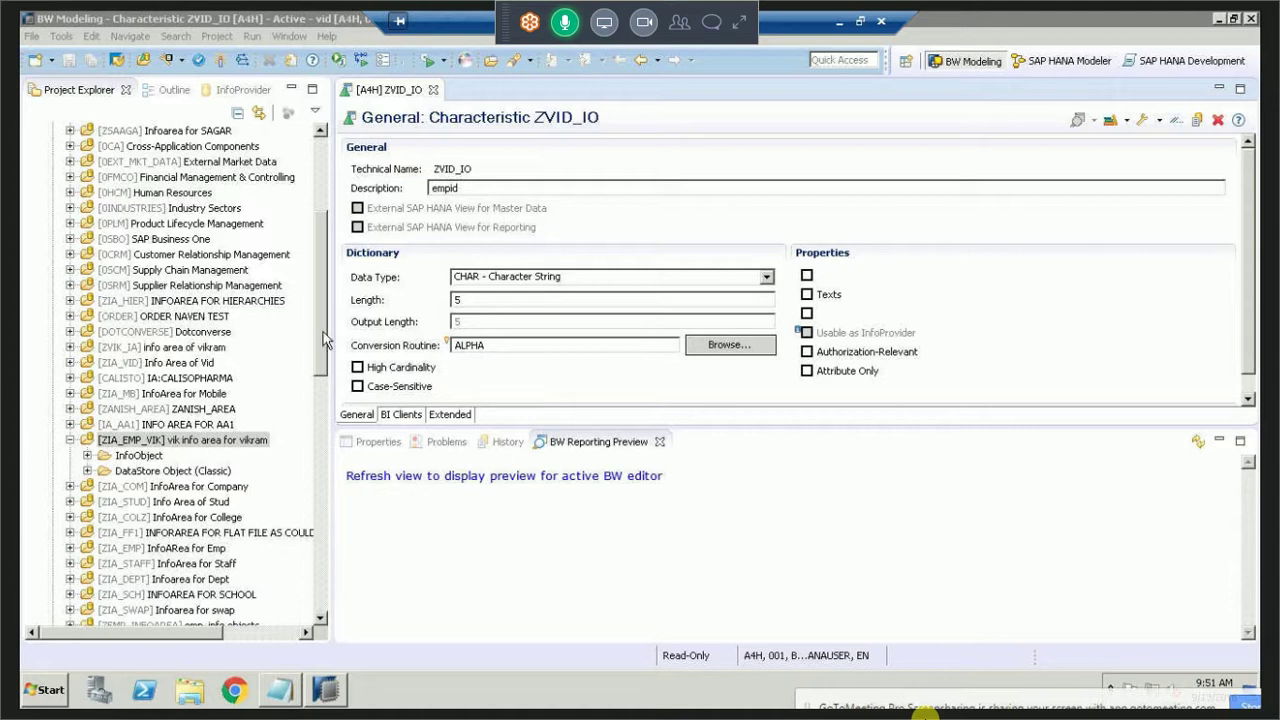
Collapse the BW Repository of the vid project and look at its BW Repository, SAP HANA System Library and Data Sources nodes.
left_click_drag(325, 340, 328, 218)
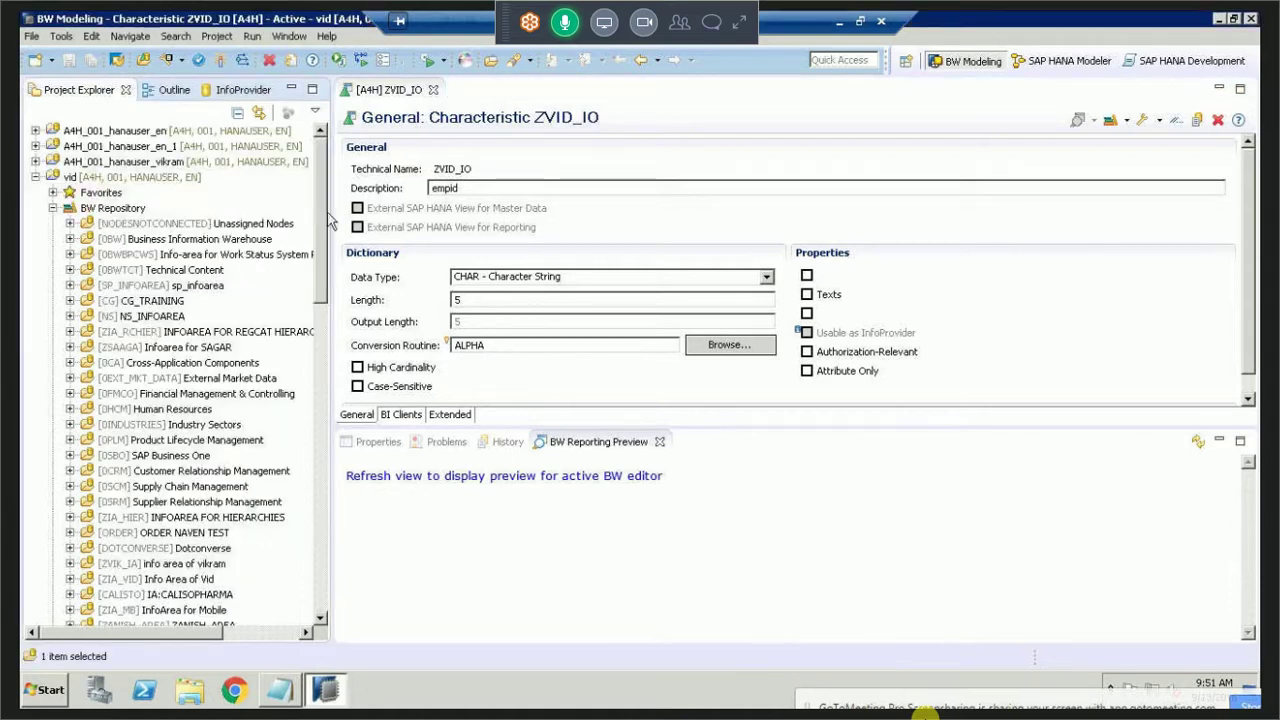
left_click(52, 207)
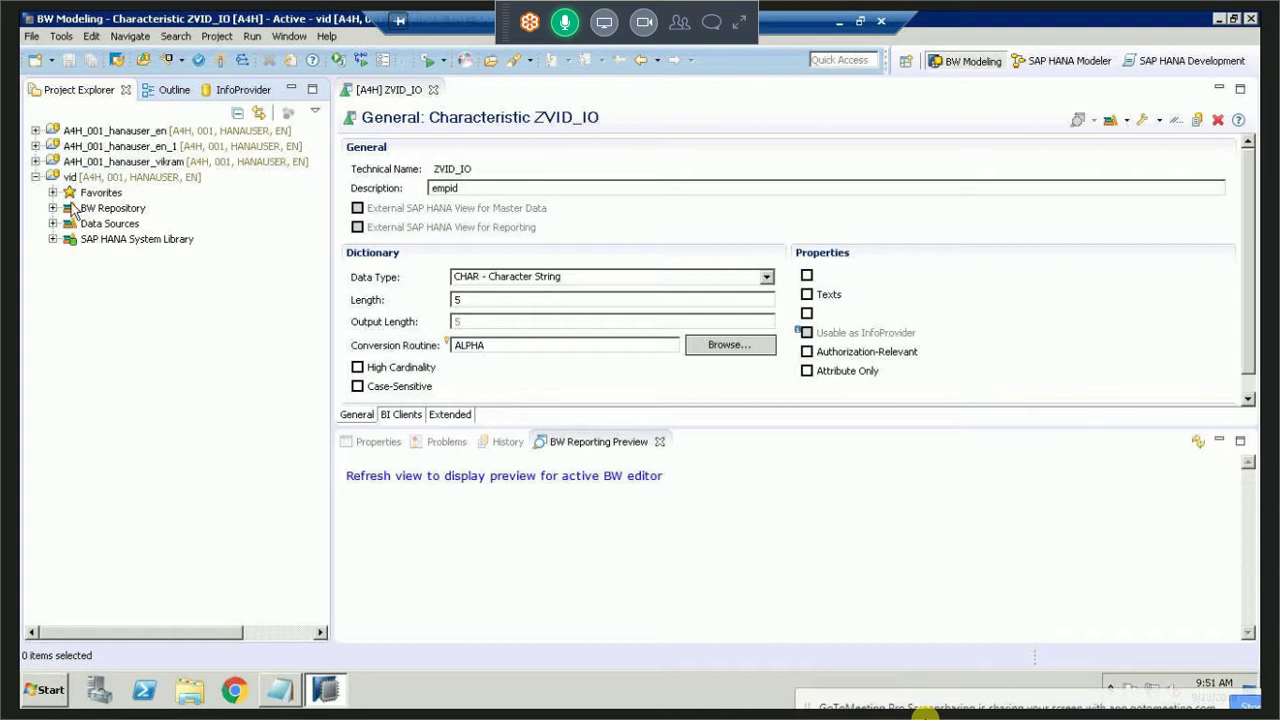
left_click(95, 208)
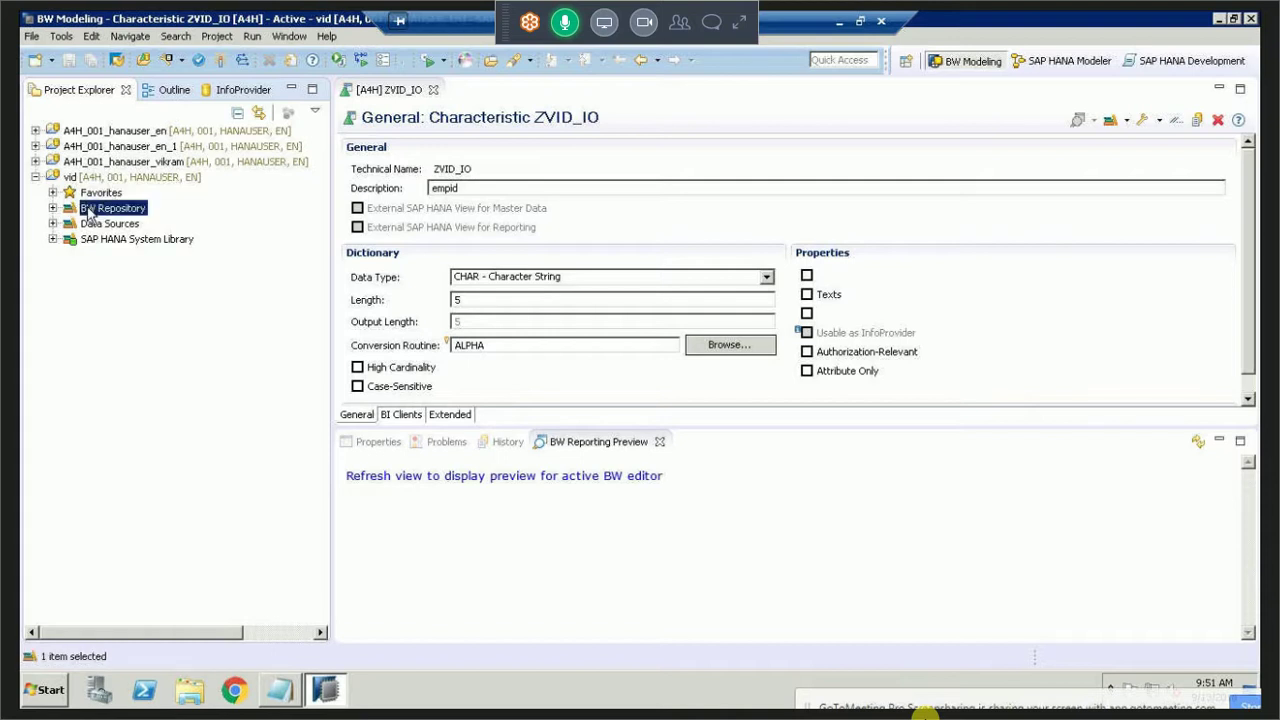
left_click(127, 241)
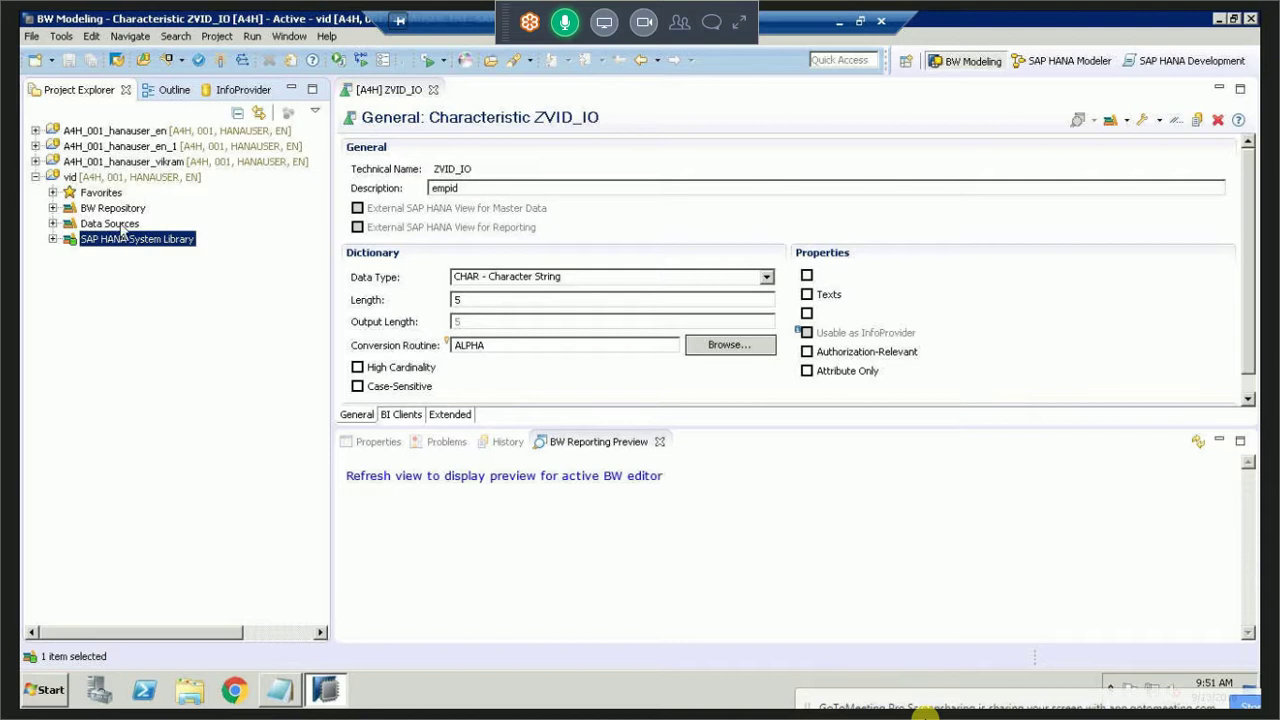
left_click(115, 224)
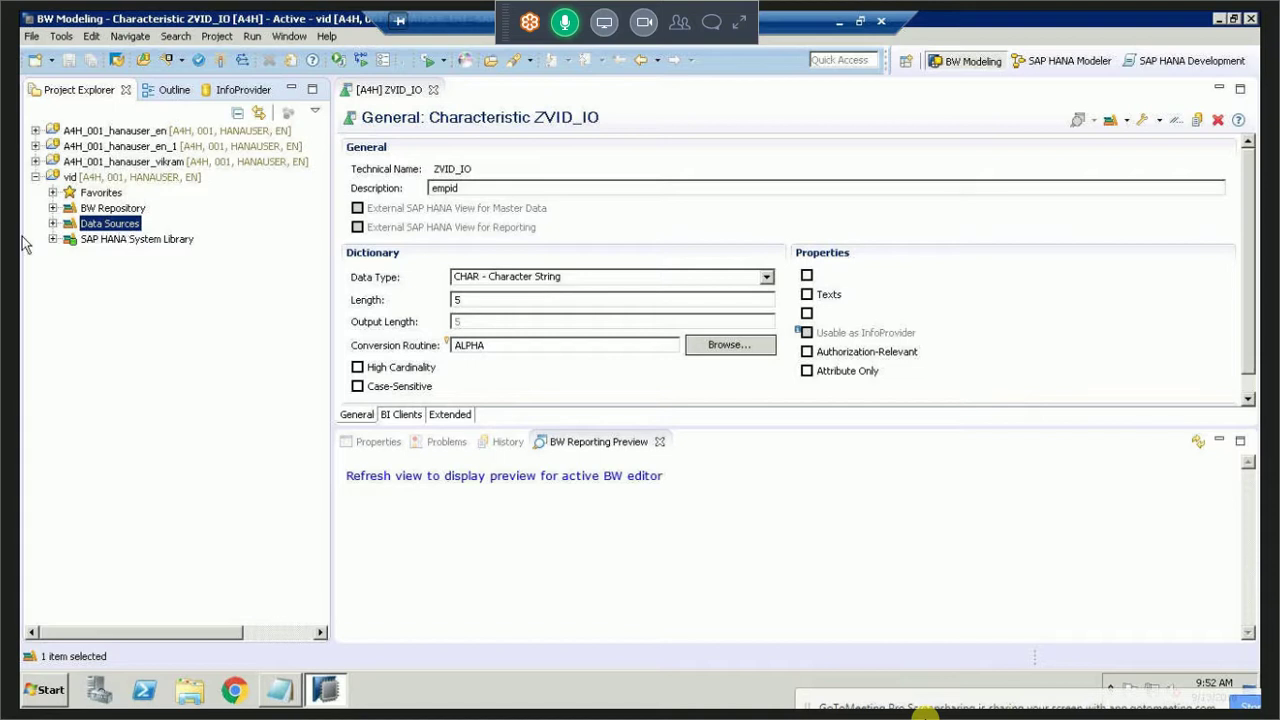
Switch to the Notepad notes, restore the window to a smaller size and place it beside the project tree.
left_click(272, 699)
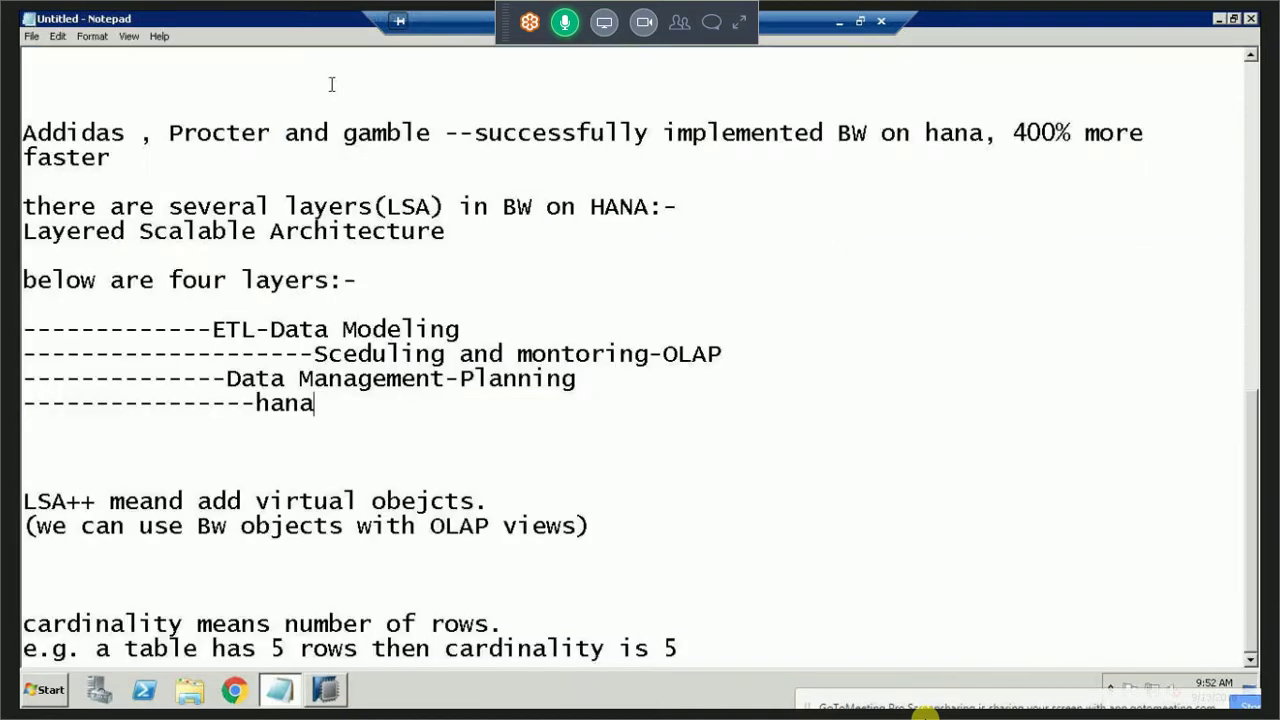
double_click(302, 20)
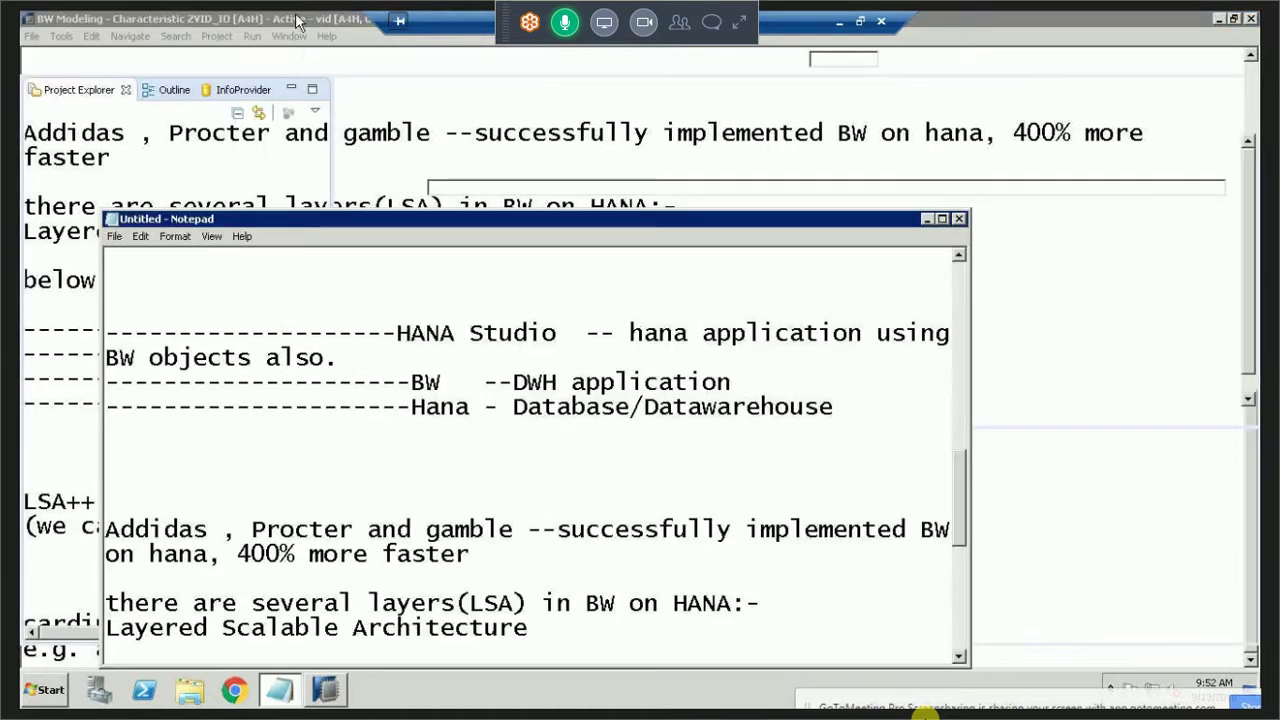
left_click_drag(534, 222, 733, 166)
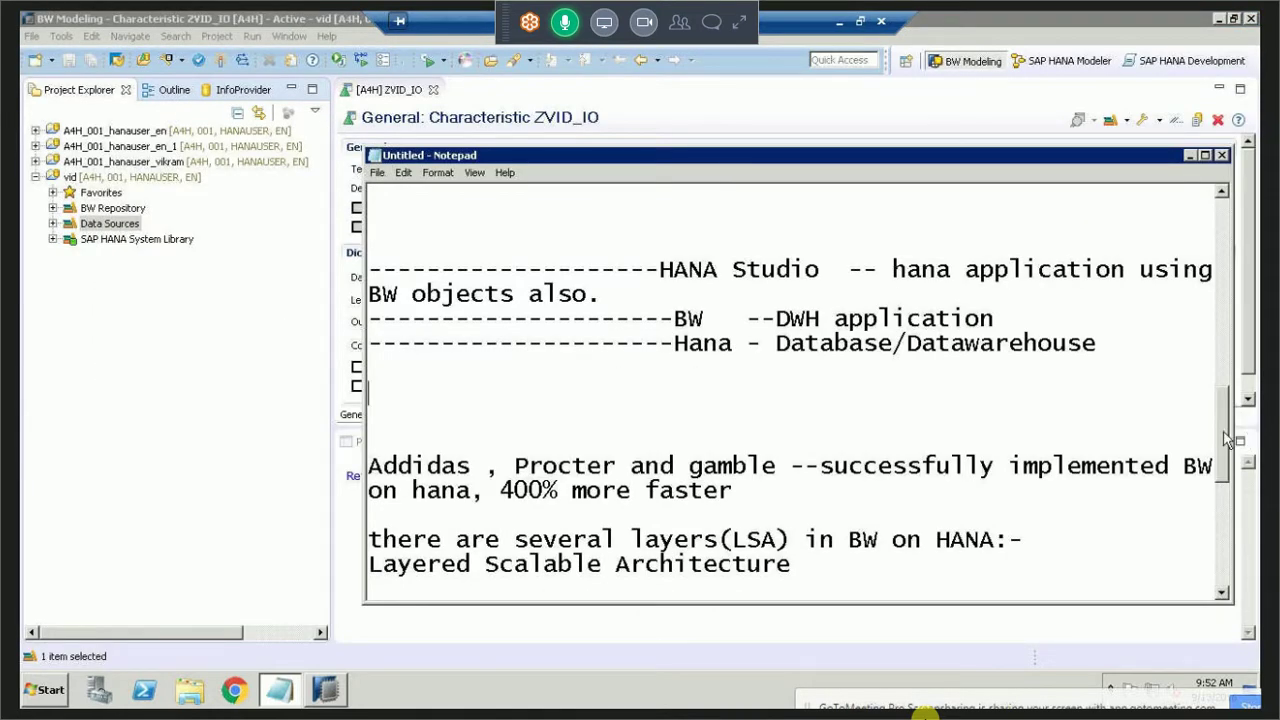
Add a long dashed separator line at the end of the notes, set off by blank lines below the cardinality example.
scroll(1053, 570, "down", 5)
left_click(1053, 570)
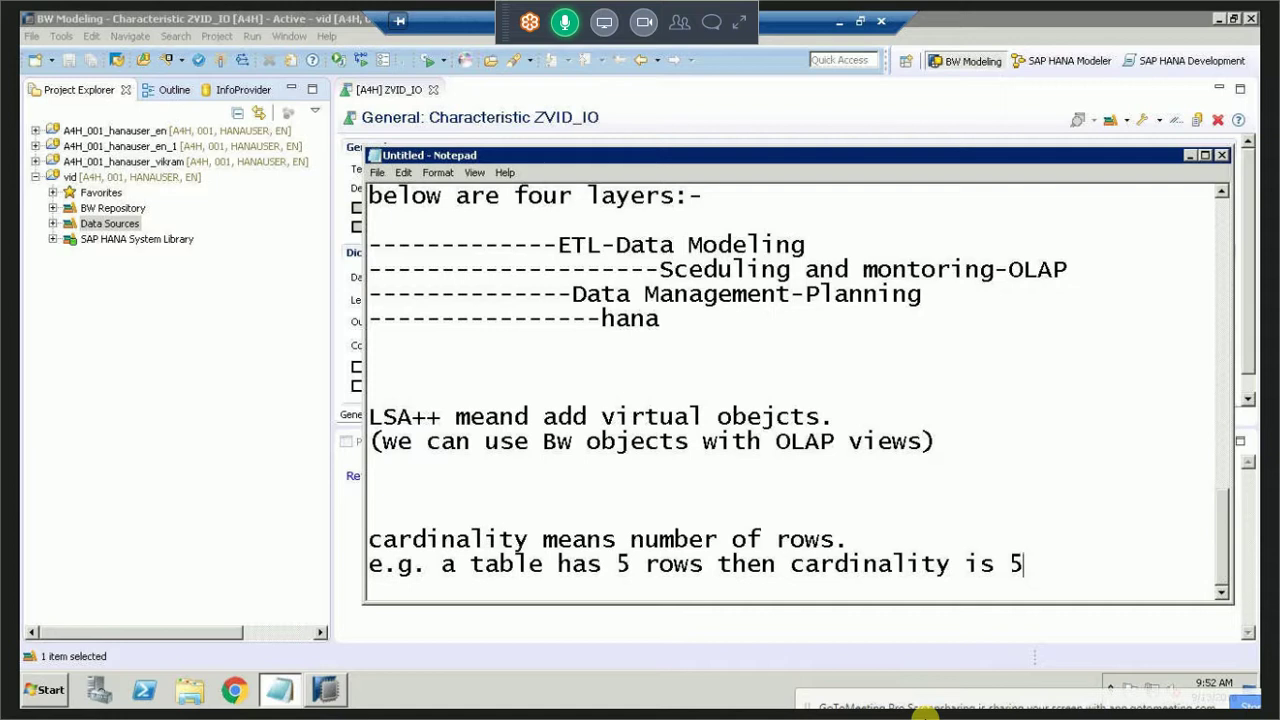
key("Return")
key("Return")
key("Return")
key("Return")
type("----------------------")
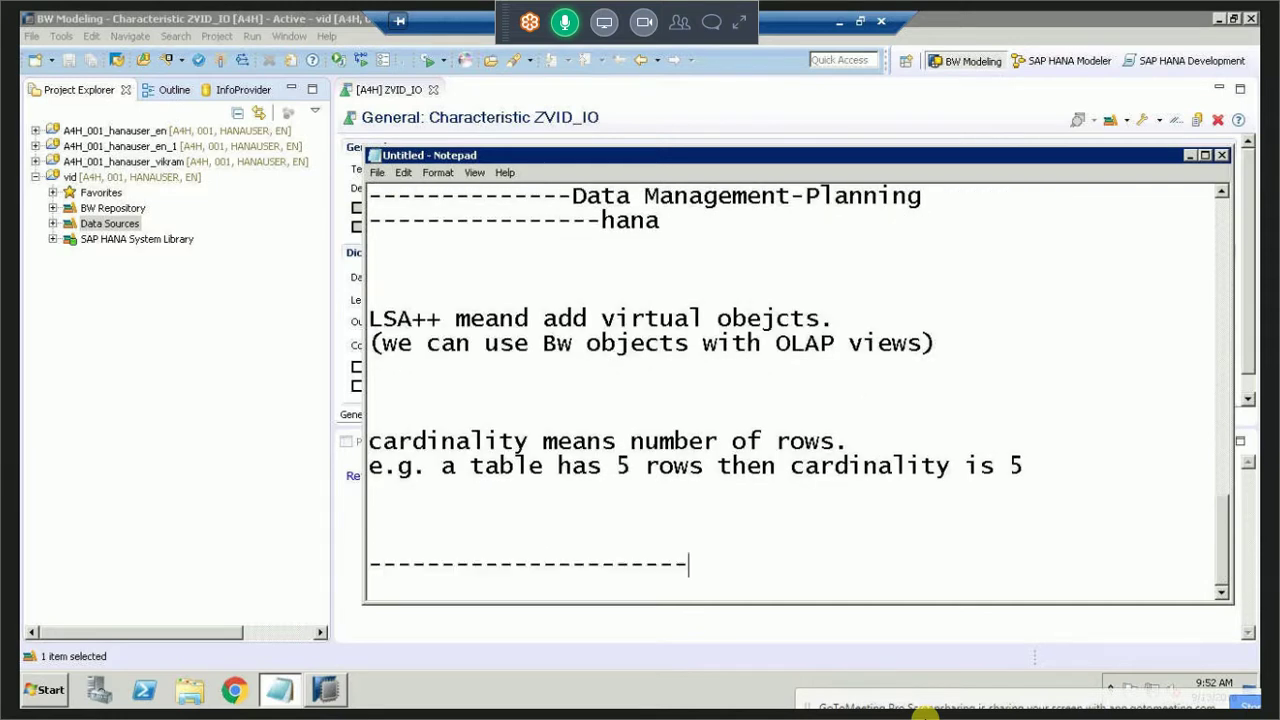
type("----------------")
key("Return")
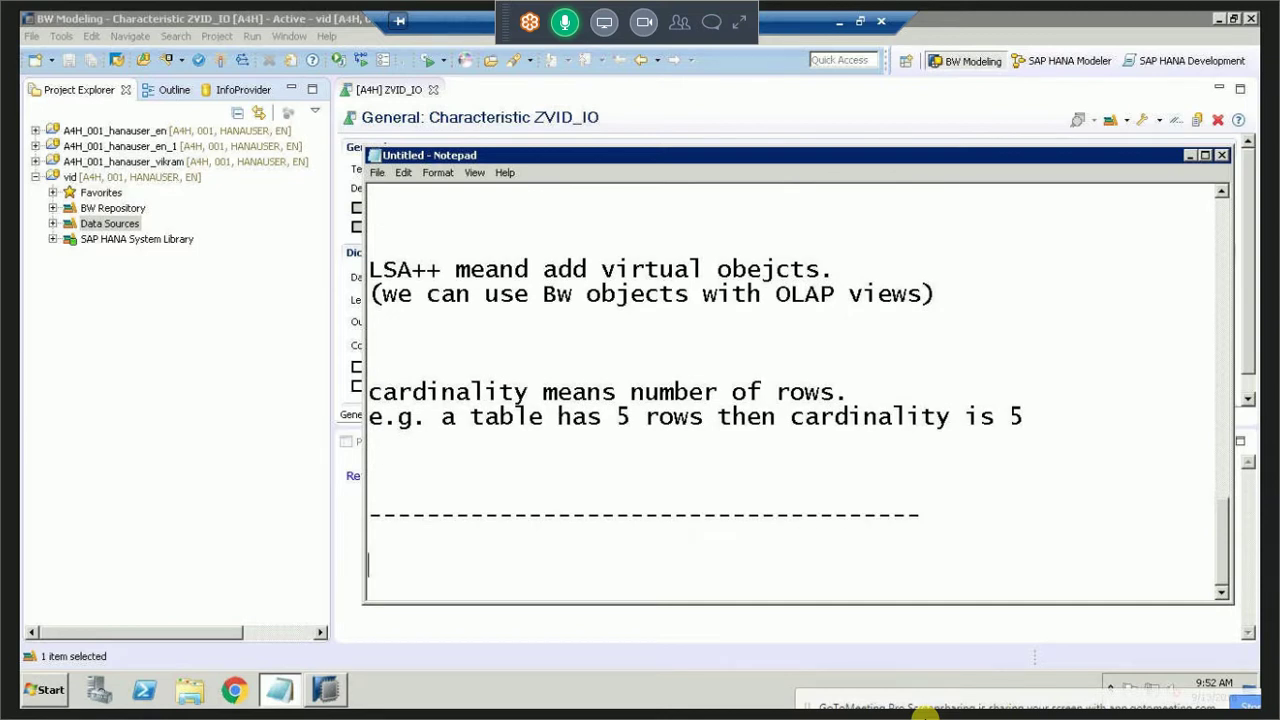
Write the heading "under a Bw Modeling-->project:" below the separator, followed by a blank line.
type("under a ")
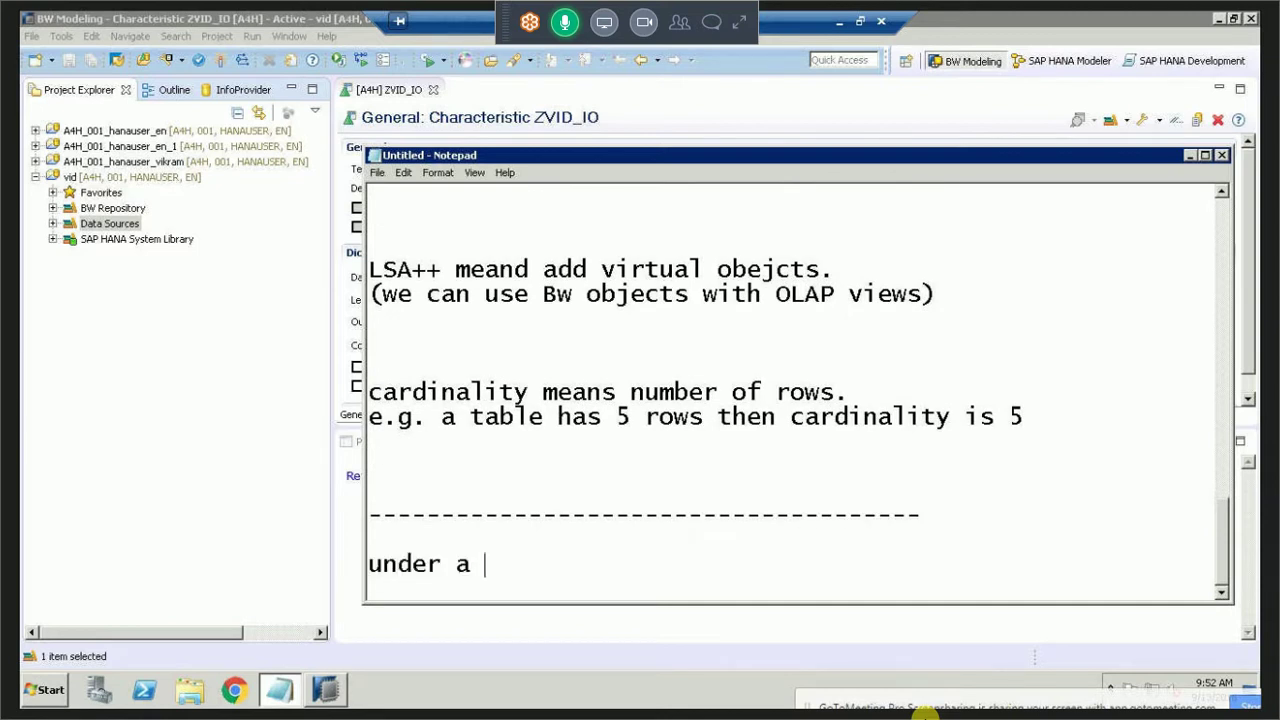
type("Bw")
key("BackSpace")
type("M")
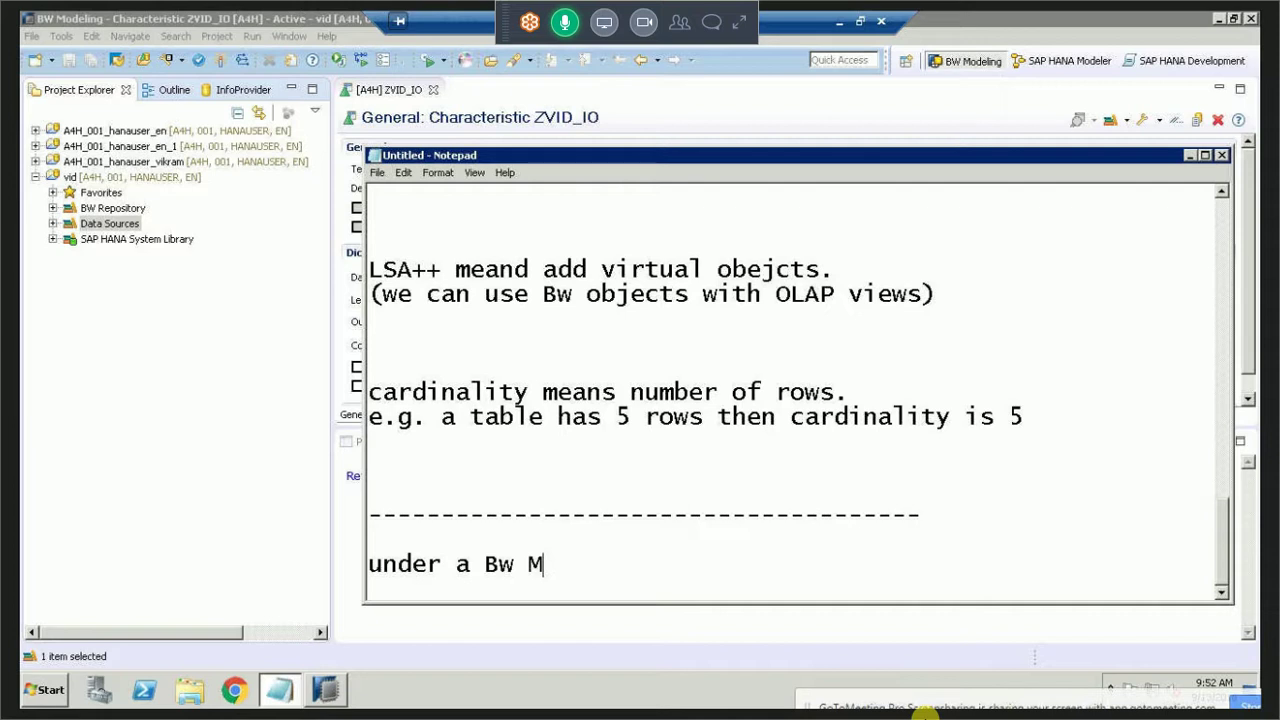
type("odeling")
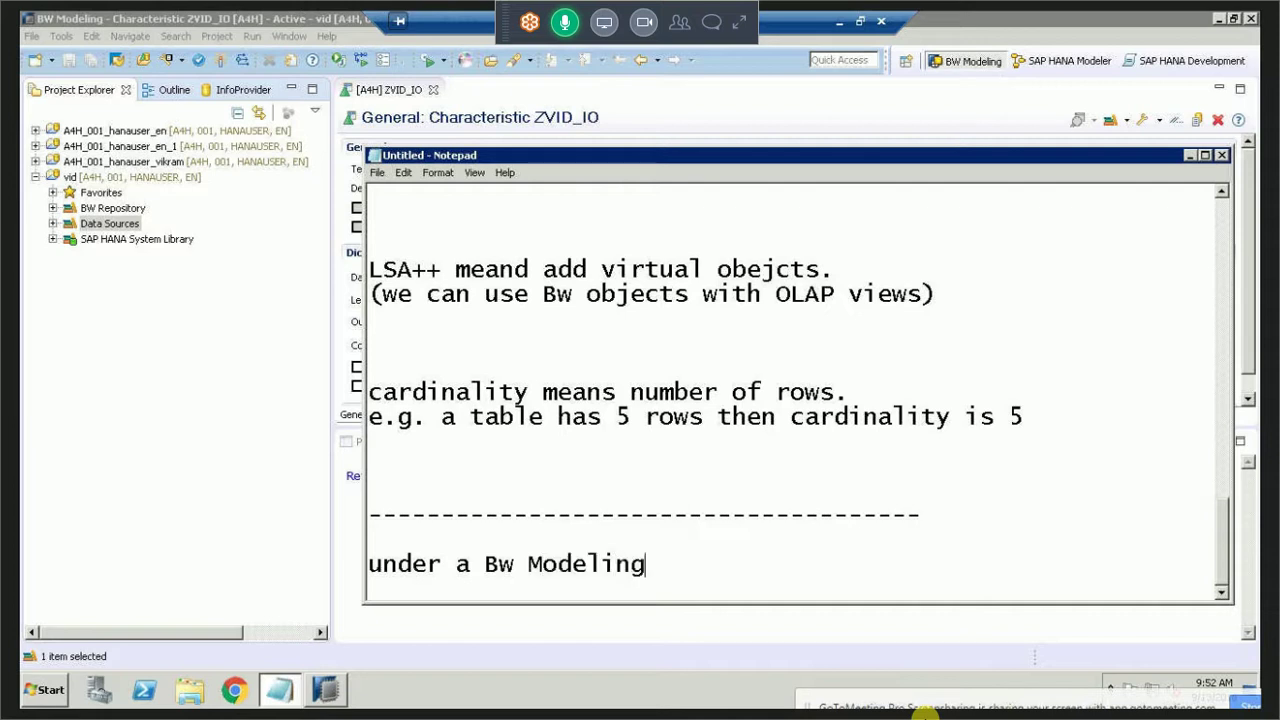
type("-->project")
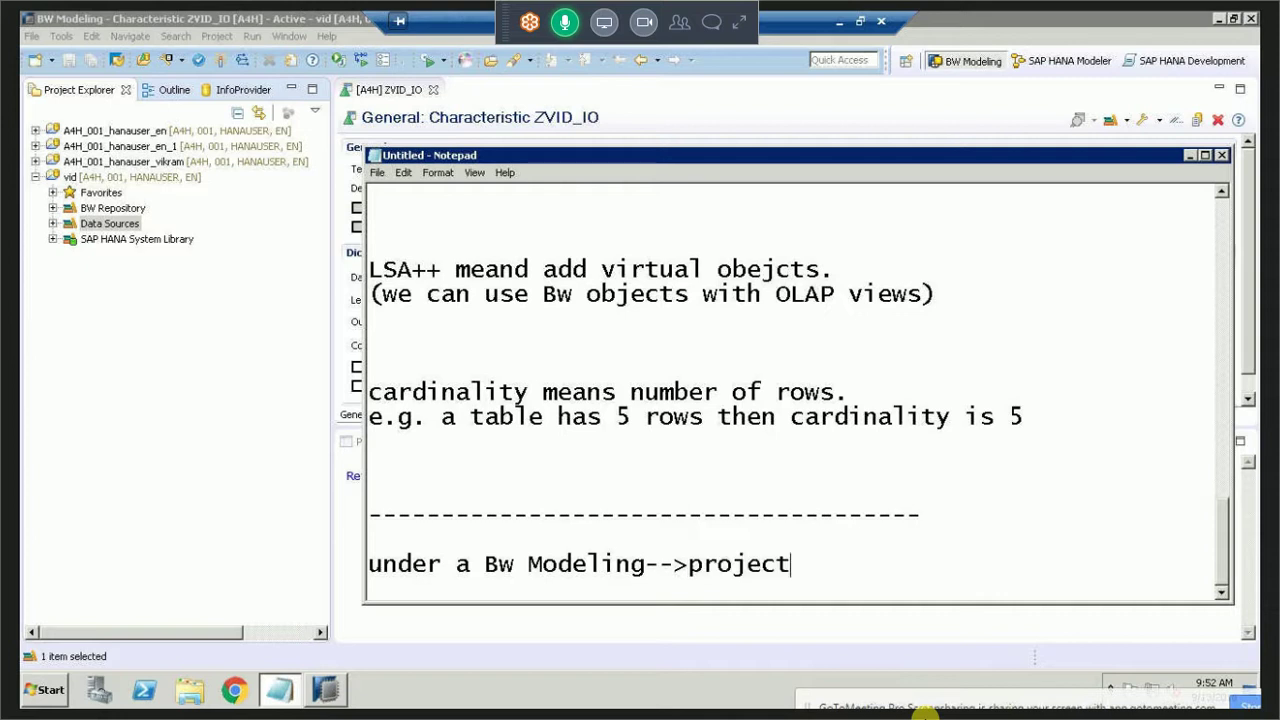
type(":")
key("Return")
key("Return")
Add the entry "BW Repository(All Bw Objects)" under the project heading.
type("BW")
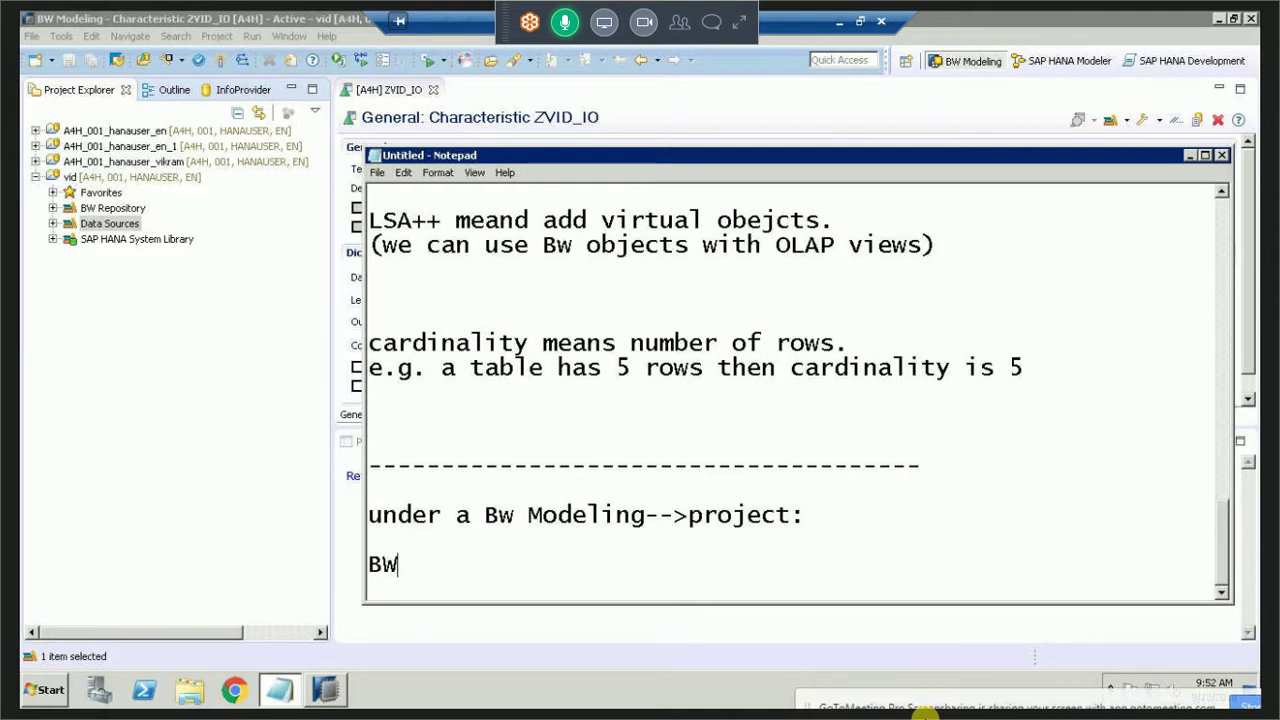
type(" Repos")
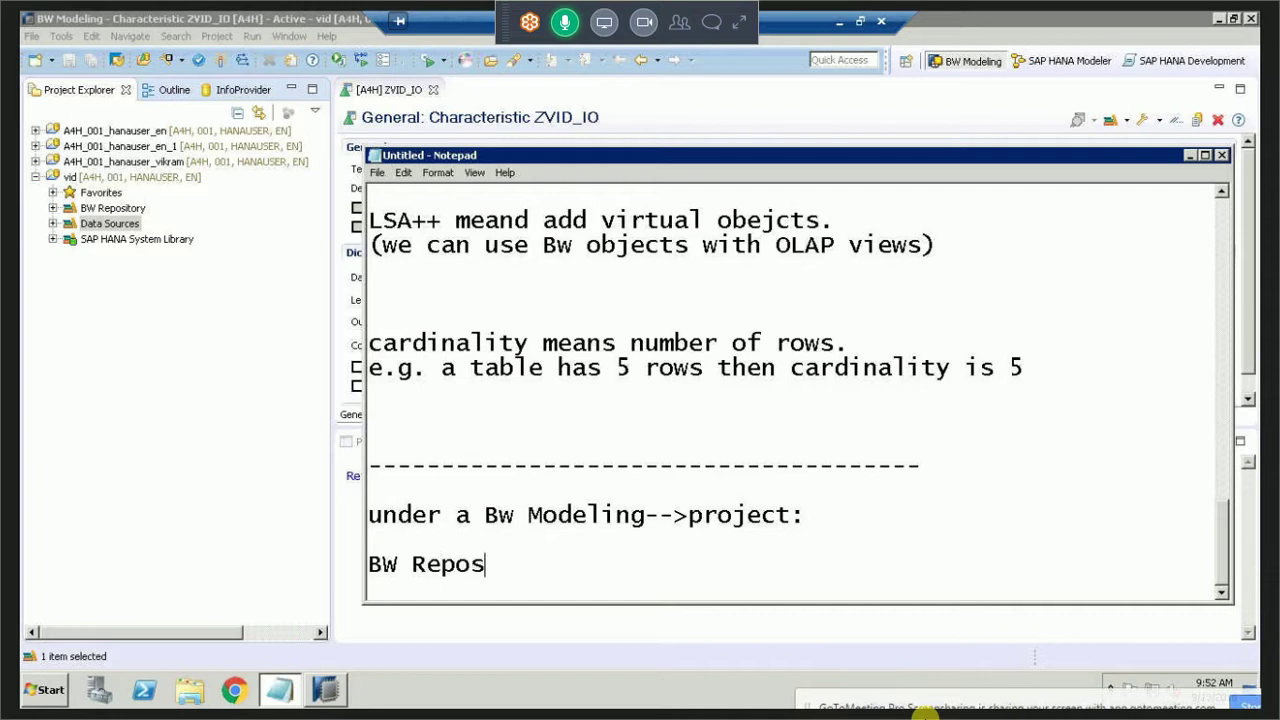
type("itory(All B")
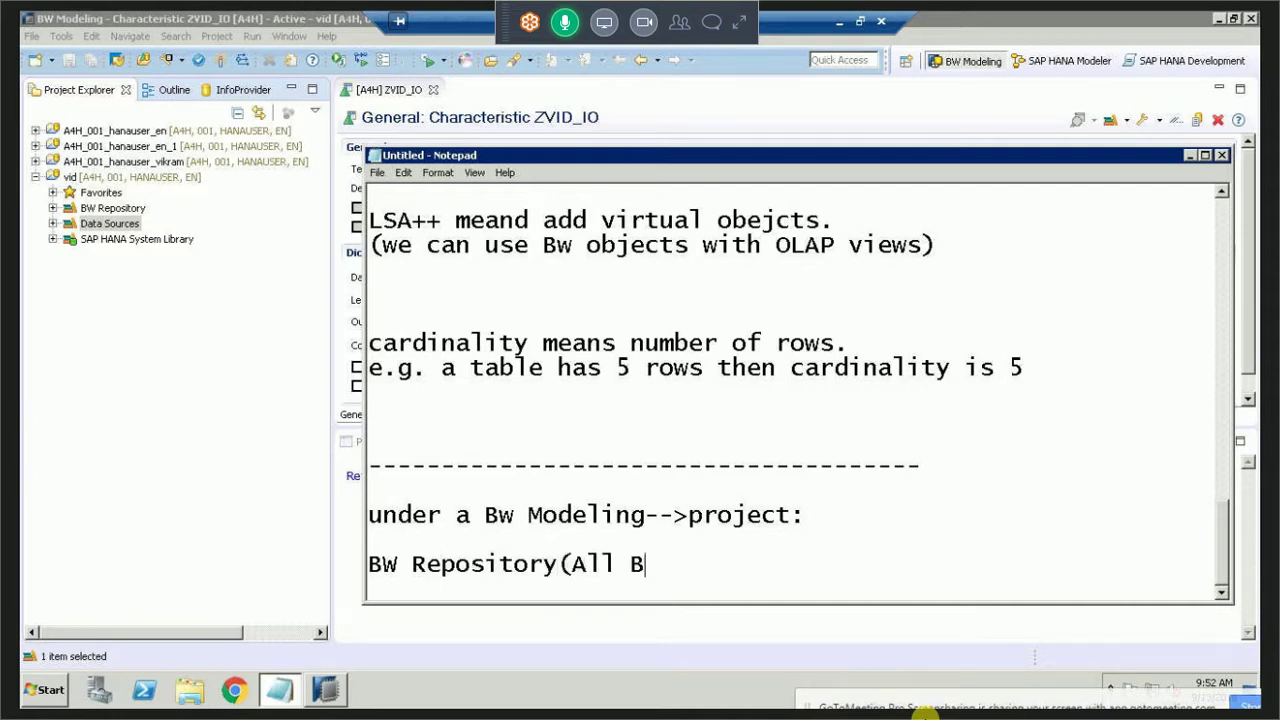
type("w Object")
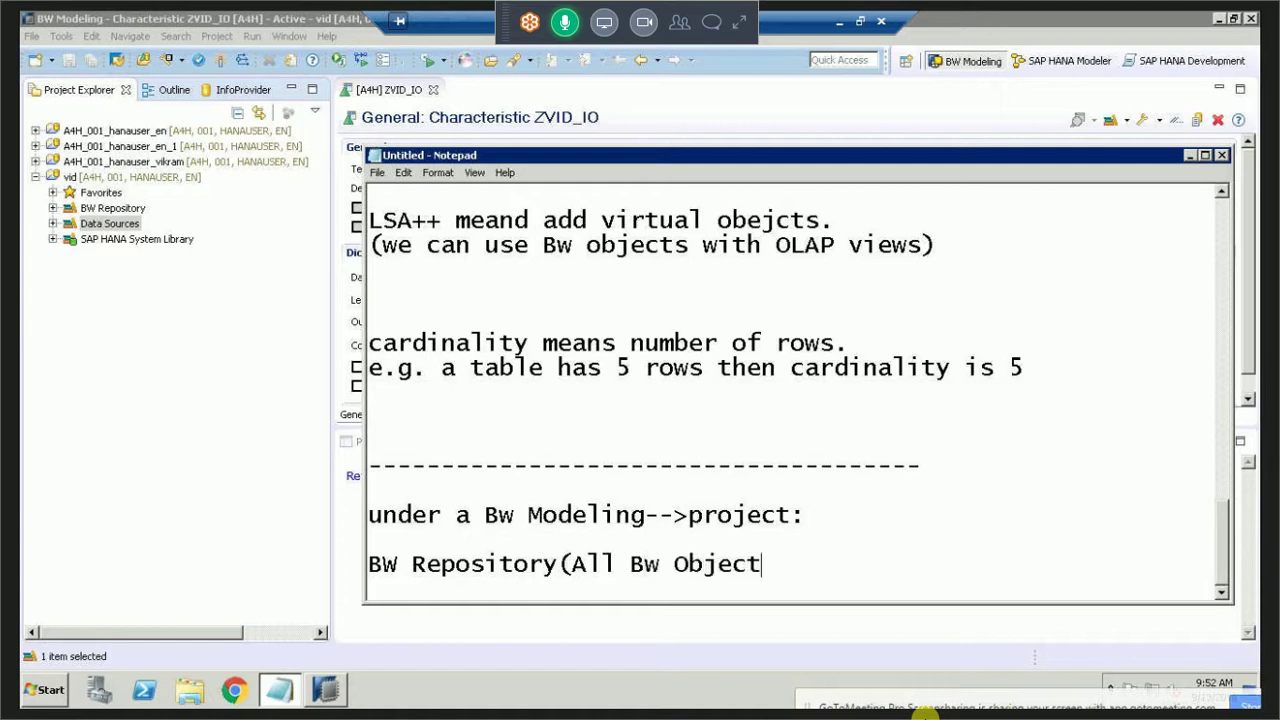
type("s")
type(")")
key("Return")
Add the entry "SAp Hana System Libarary (all hana objects)" below the BW Repository line.
type("SAp ")
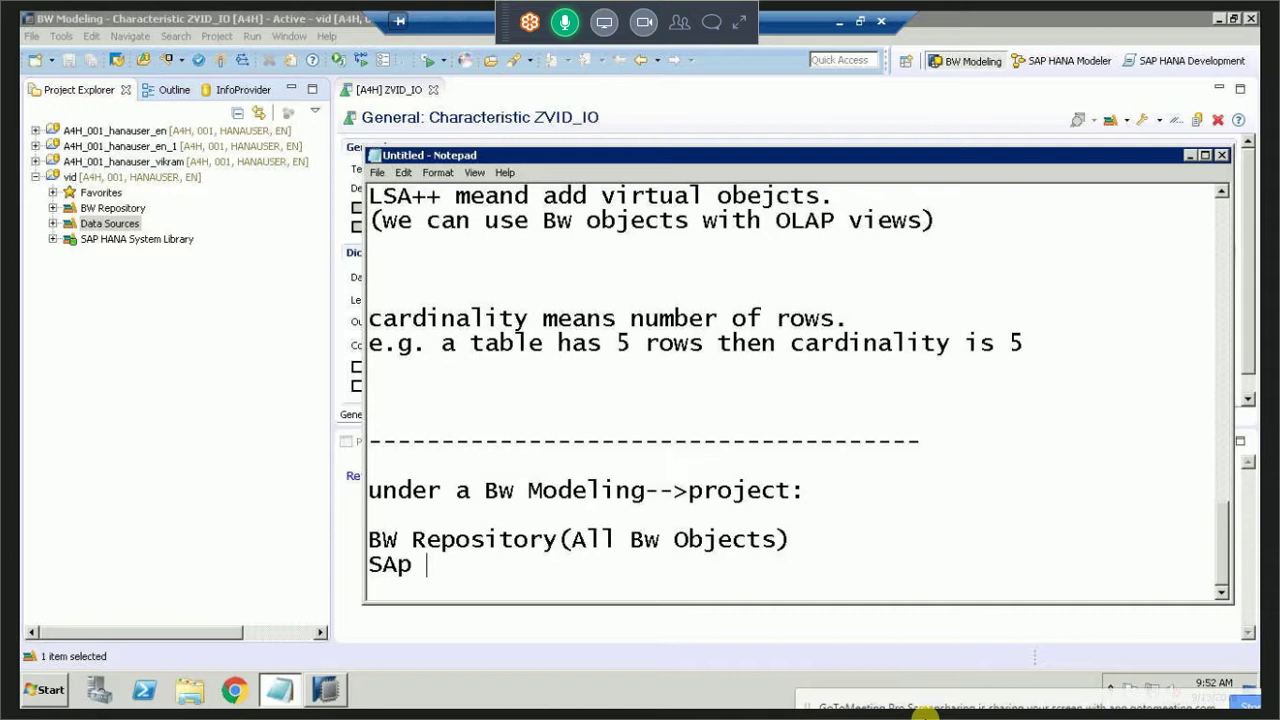
type("Hana L")
key("BackSpace")
type("Sste")
key("BackSpace")
key("BackSpace")
key("BackSpace")
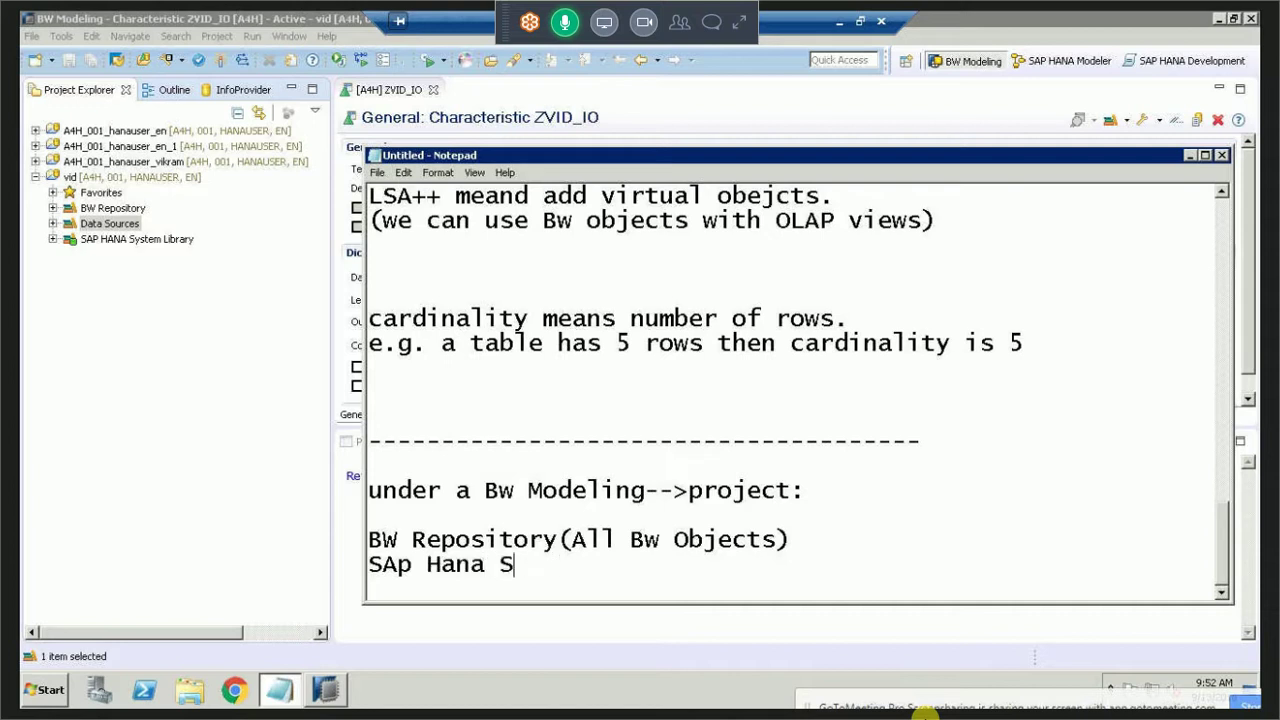
type("ystem Libar")
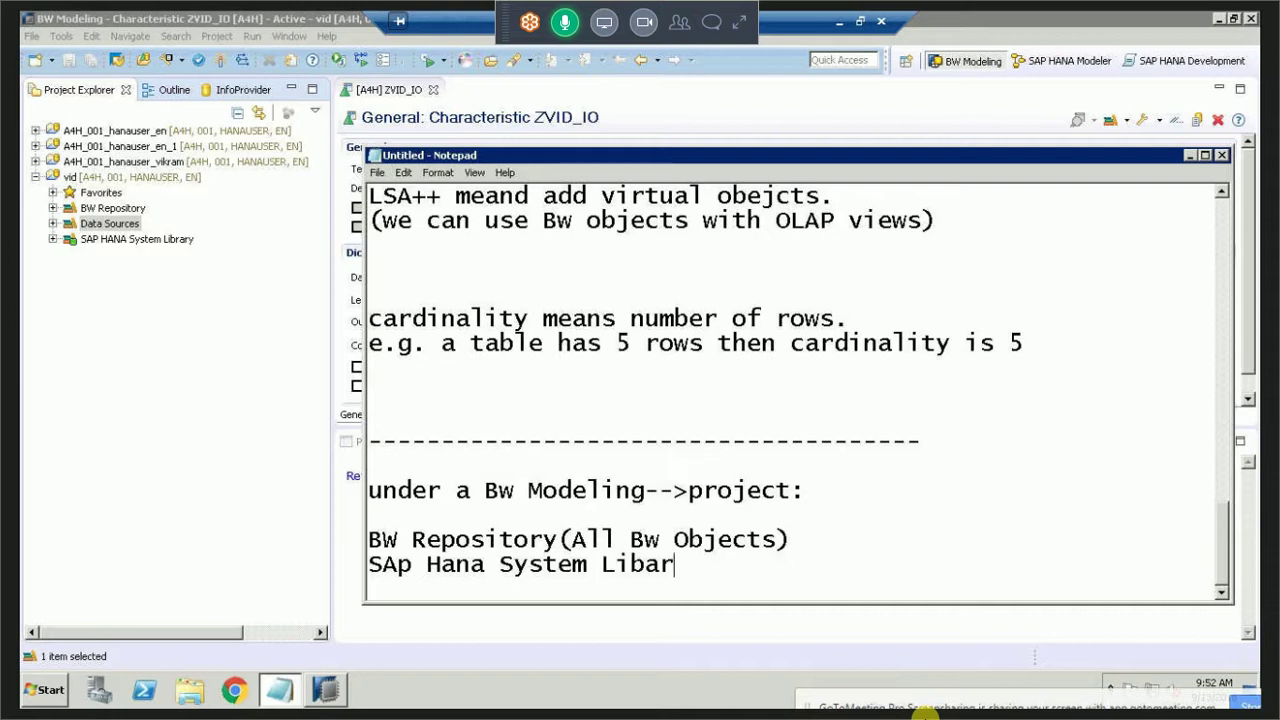
type("ary (all ")
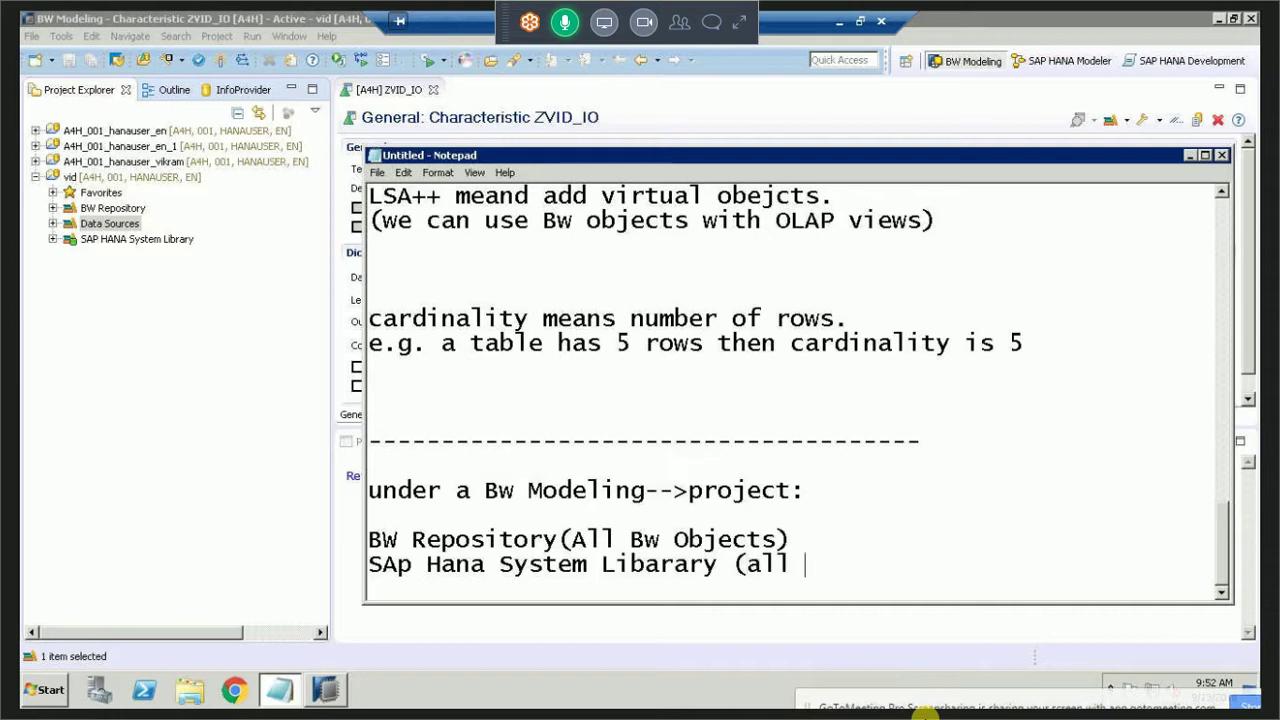
type("hana objects")
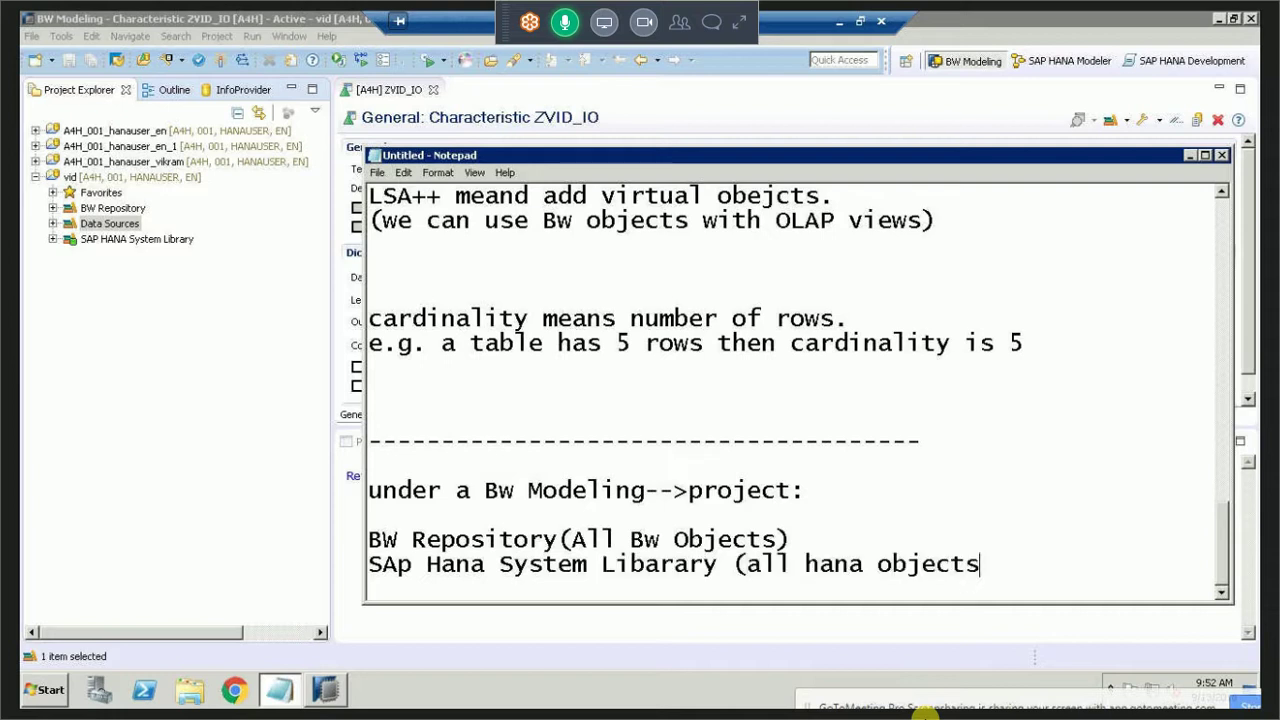
type(")")
key("Return")
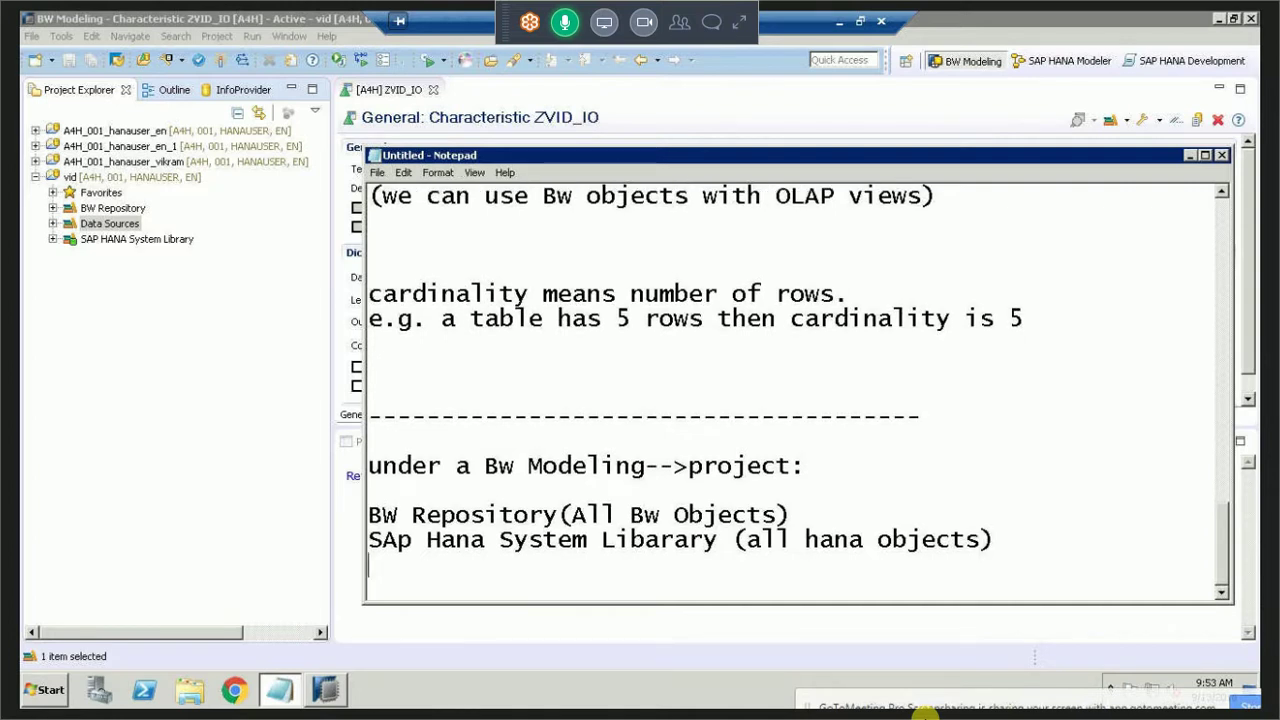
Add the entry "Data Source :- standard data sources" below the SAp Hana System Libarary line.
type("Data /s")
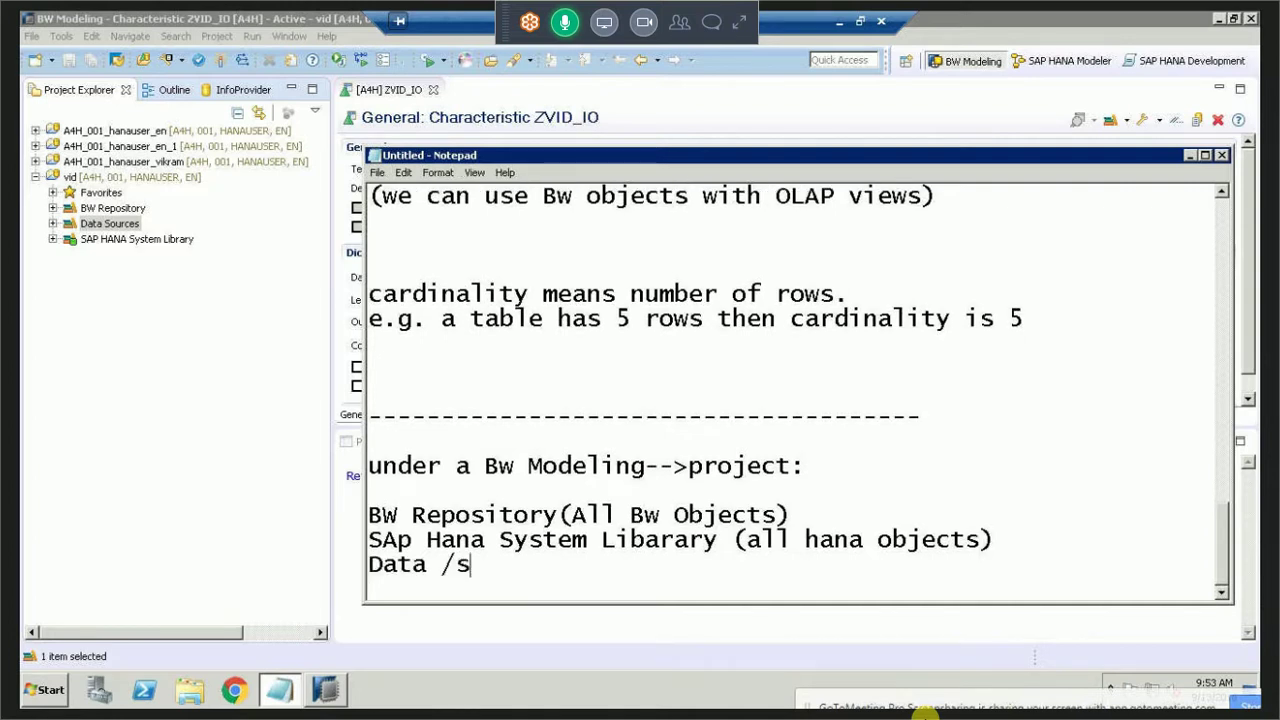
key("BackSpace")
key("BackSpace")
type("Sour")
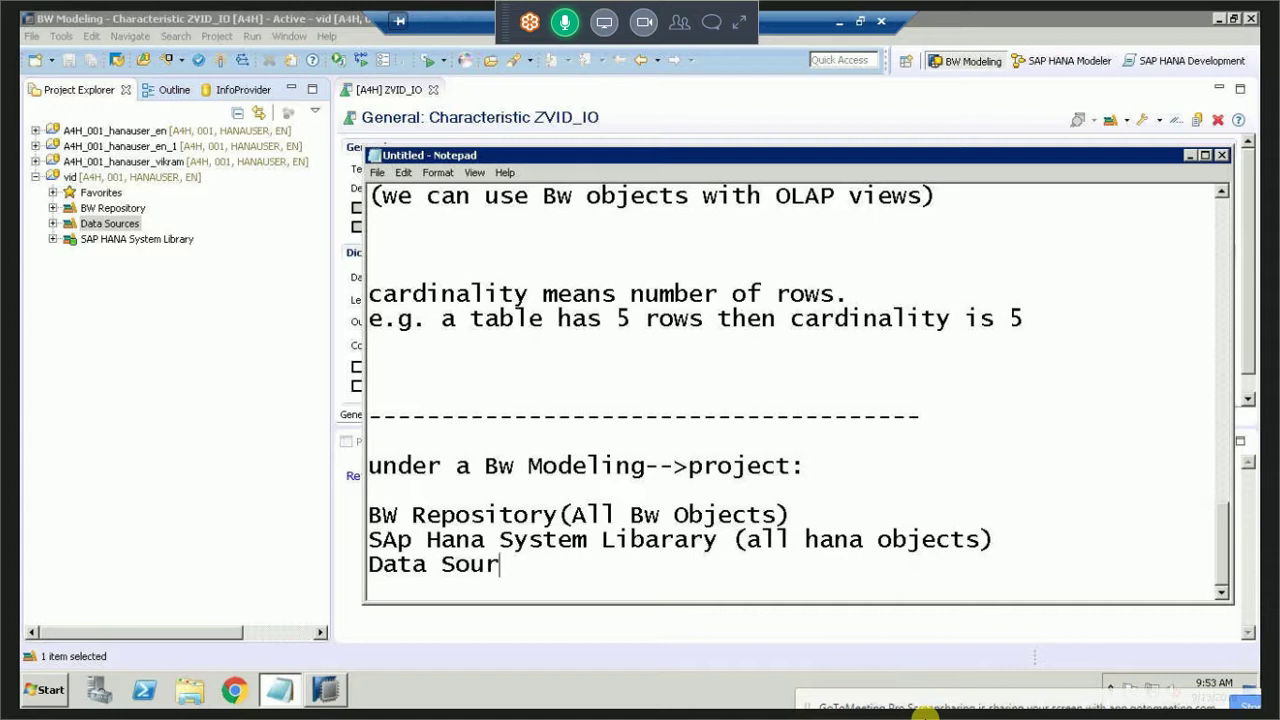
type("ce :- sta")
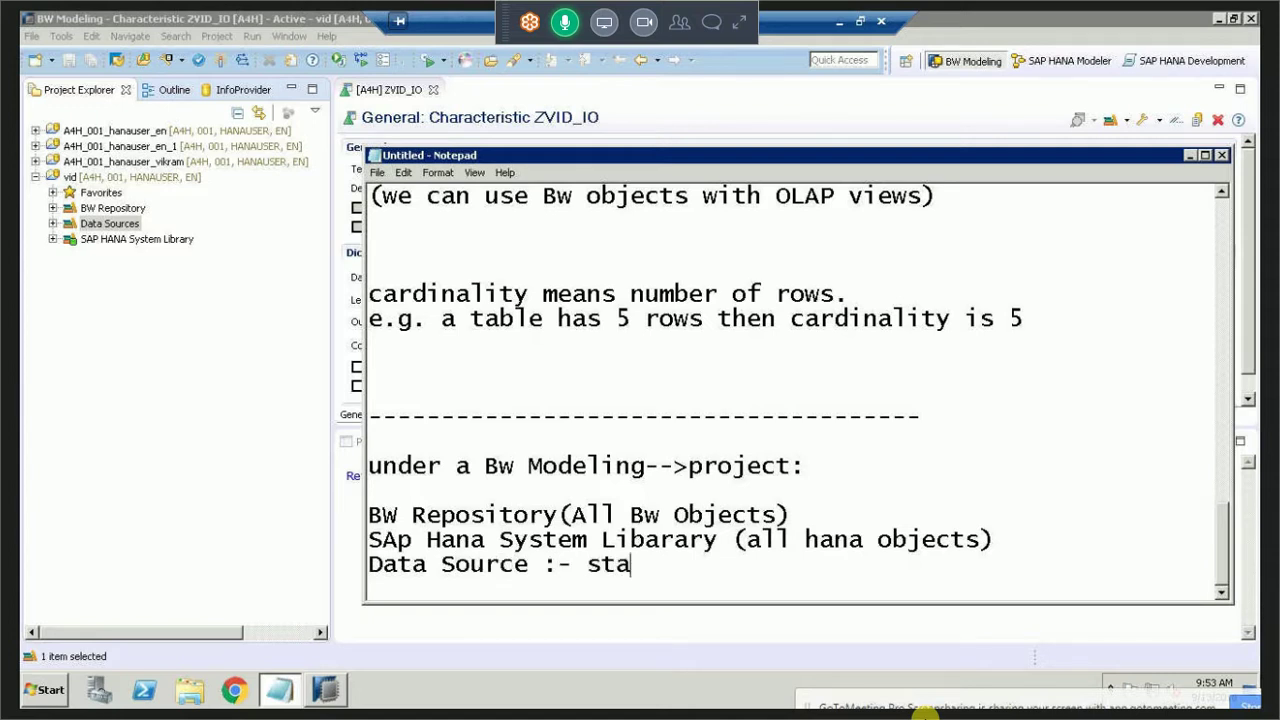
type("ndard data sources")
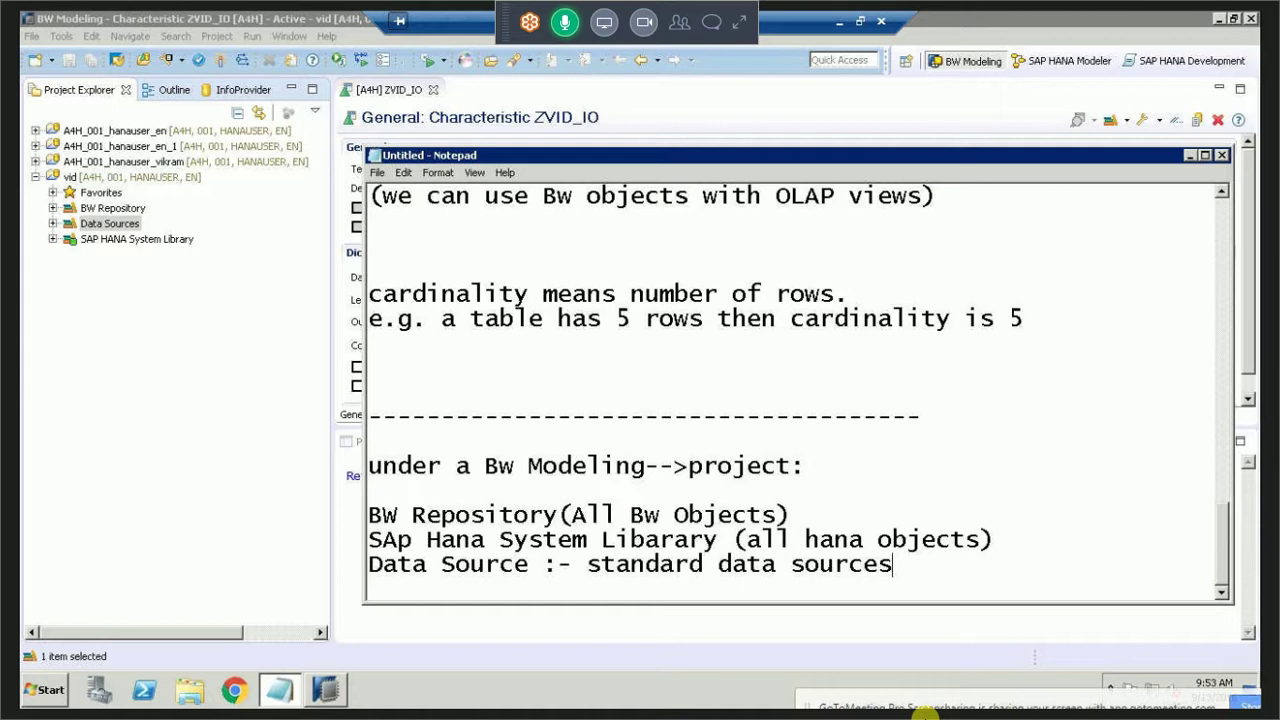
type(" o")
key("BackSpace")
key("BackSpace")
Insert "sap" after "standard" in the Data Source entry and leave a blank line below it.
key("Left")
key("Left")
key("Left")
key("Left")
key("Left")
key("Left")
key("Left")
key("Left")
key("Left")
key("Left")
key("Left")
key("Left")
key("Left")
key("Left")
key("Right")
type("sap")
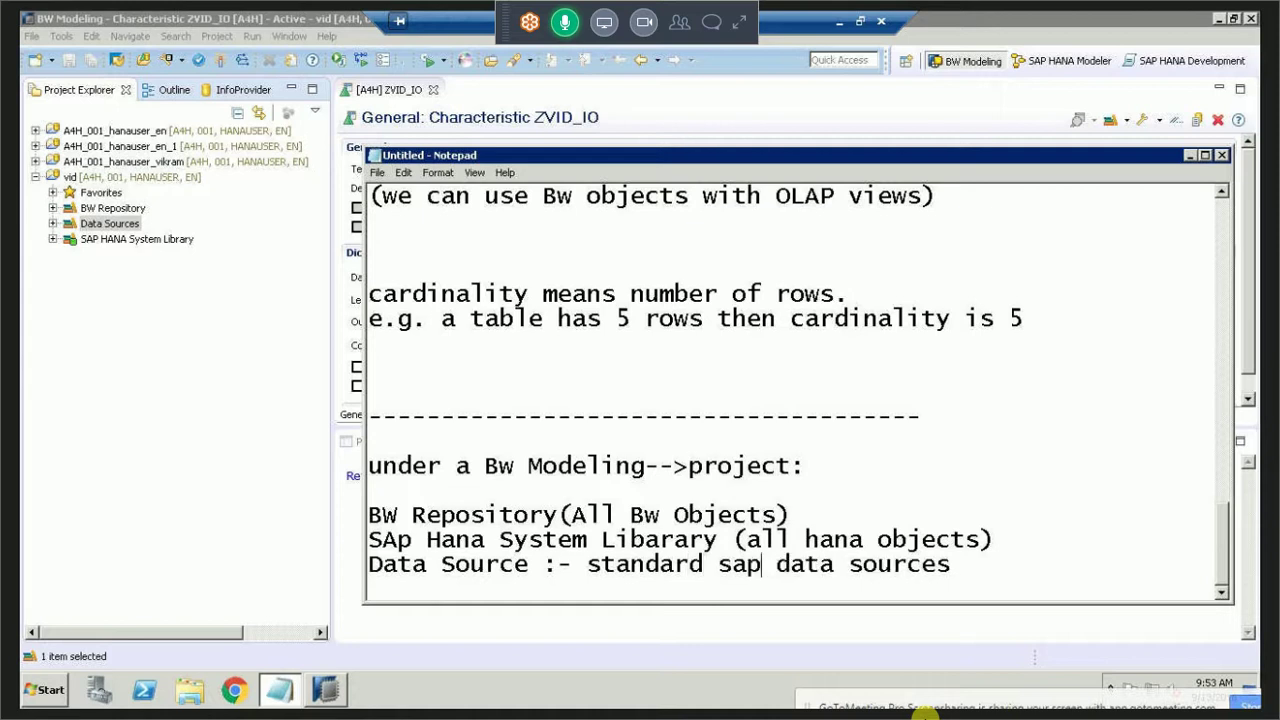
key("End")
key("Return")
key("Return")
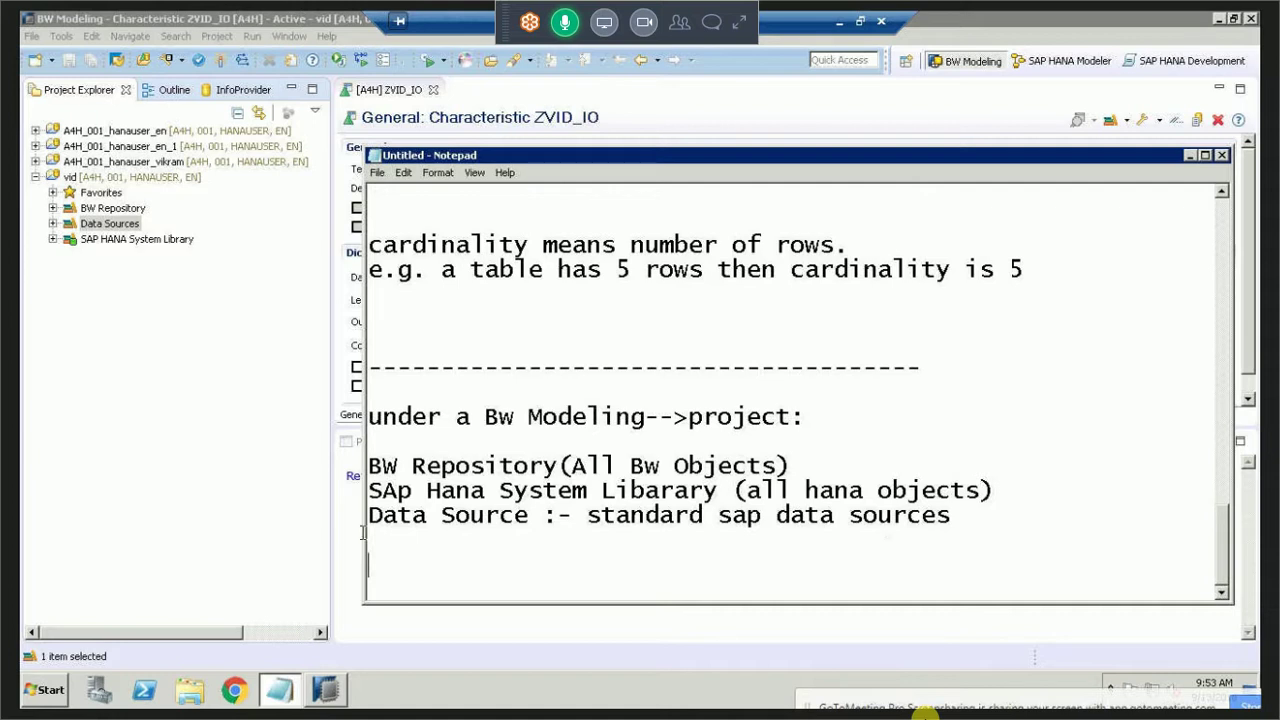
Switch to BW Modeling and expand the vid project's Data Sources through BW, EH7 Client 800 and SAP to SAP Application Components.
left_click(42, 240)
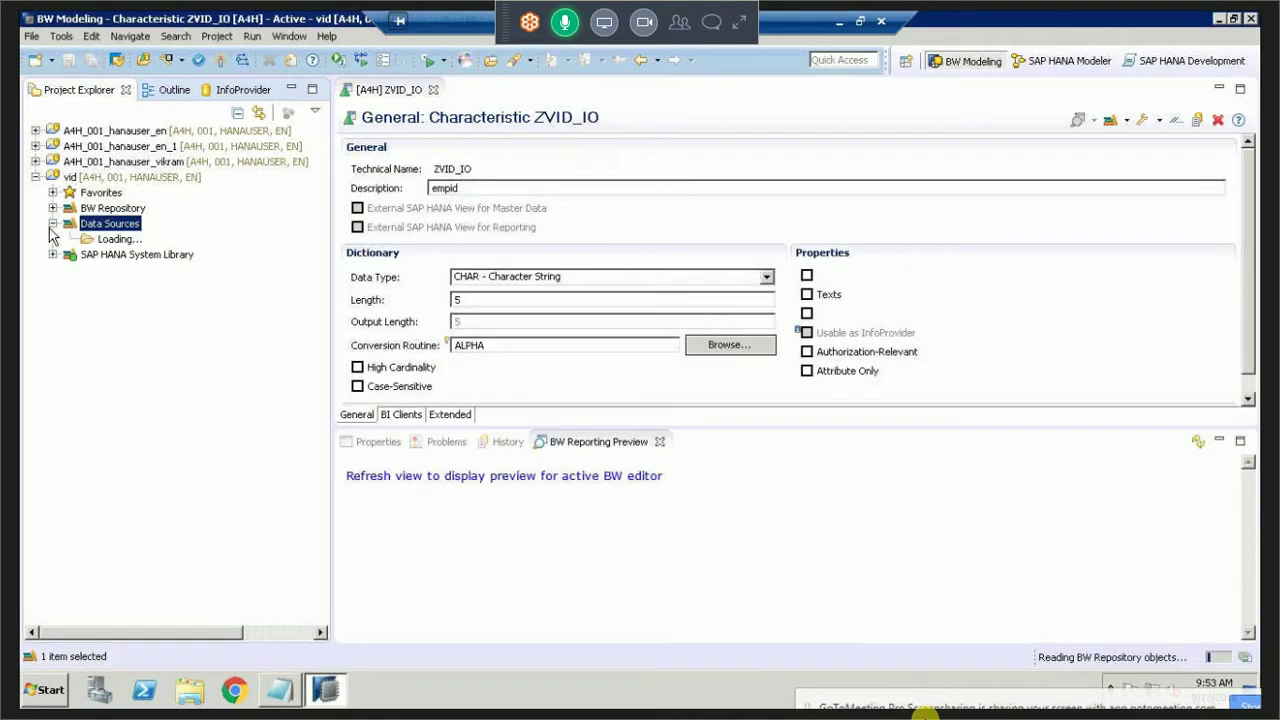
left_click(52, 223)
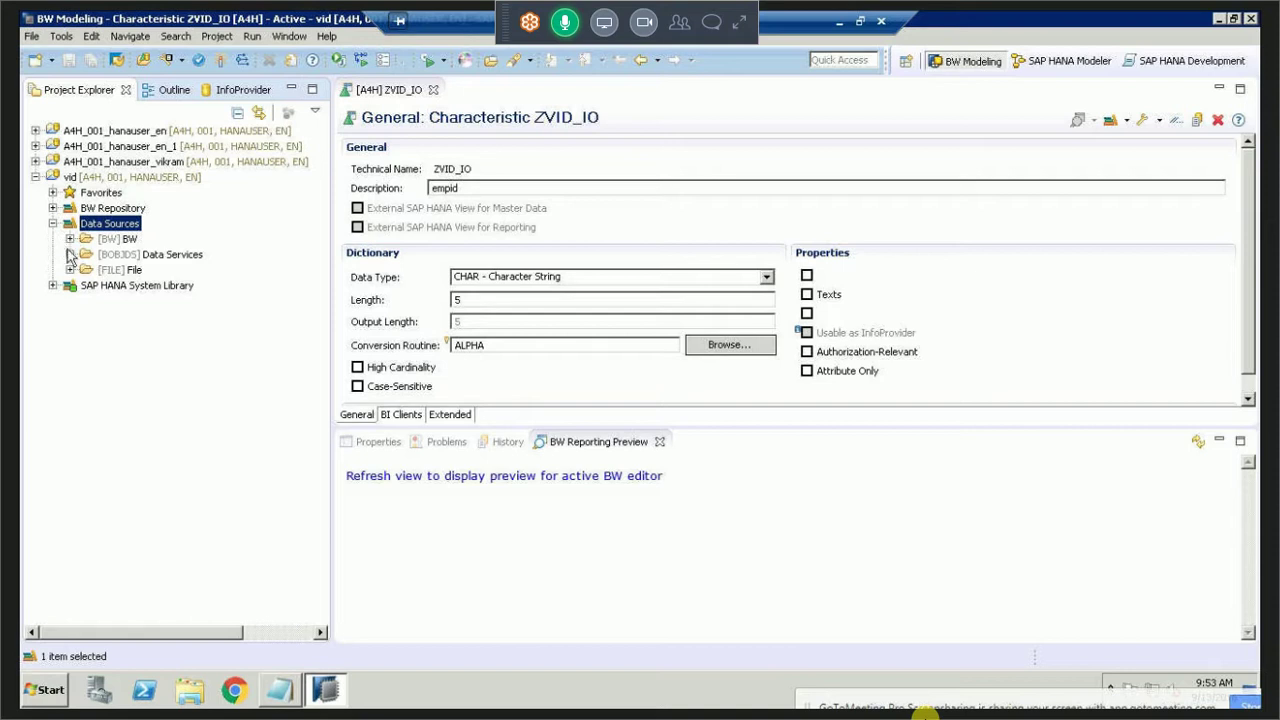
left_click(70, 239)
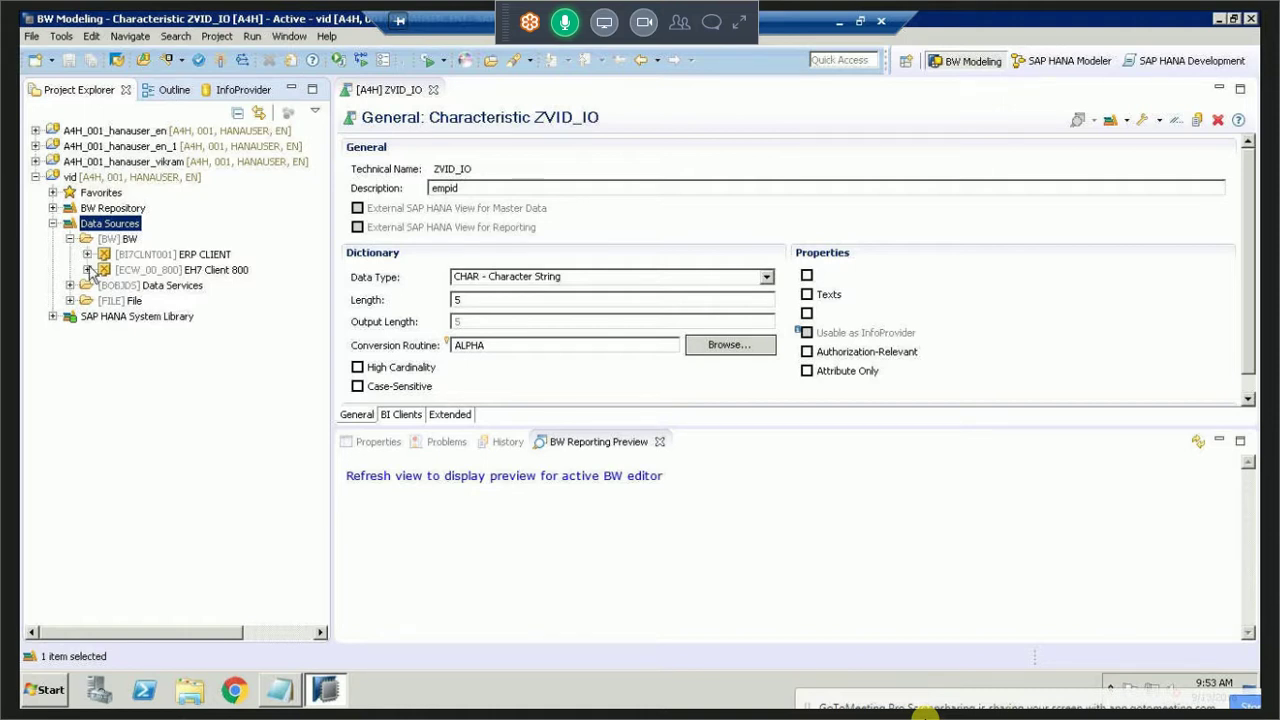
left_click(87, 271)
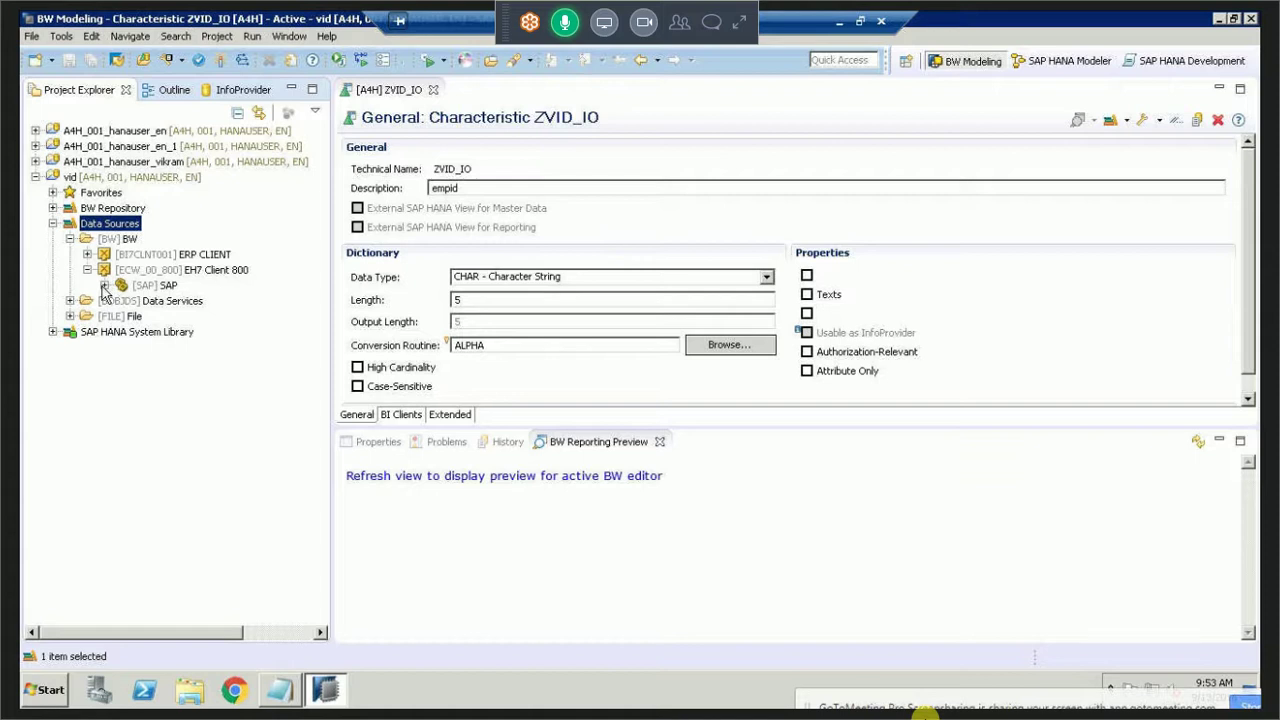
left_click(104, 286)
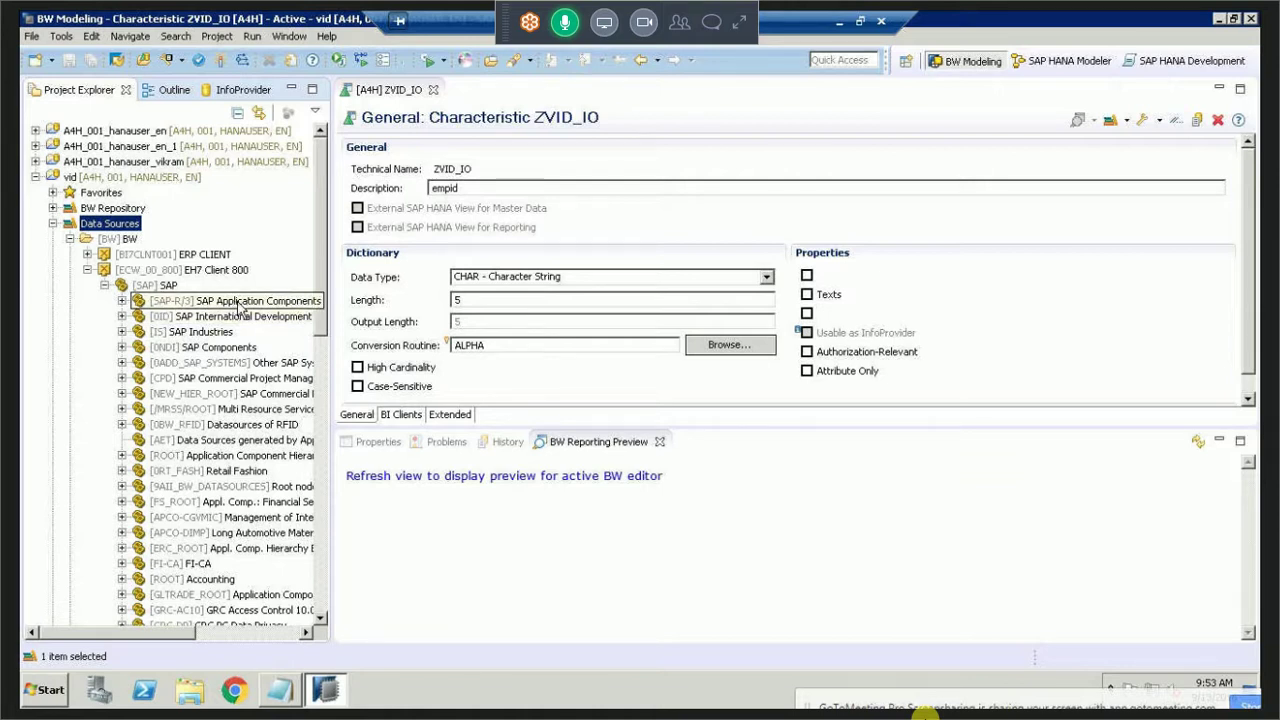
left_click(122, 301)
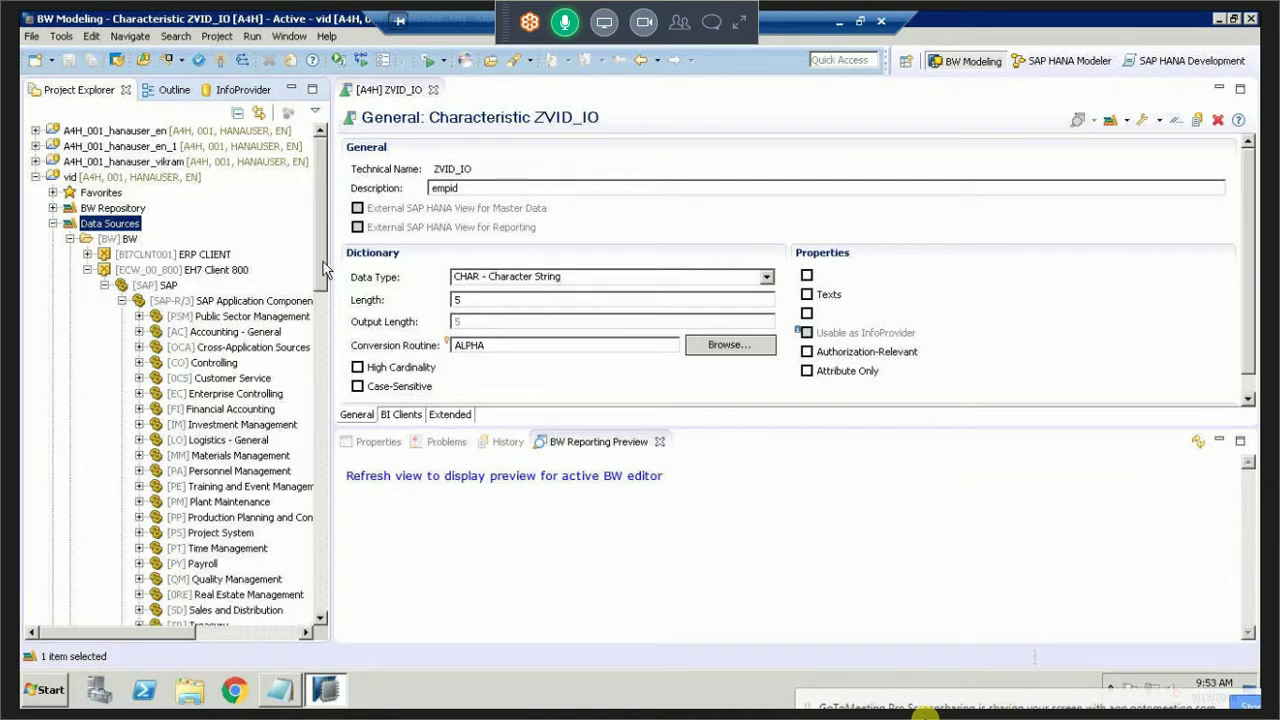
Expand Sales and Distribution and examine its data sources, including 2LIS_11_VAHDR and 2LIS_11_VAITM.
left_click_drag(323, 270, 323, 283)
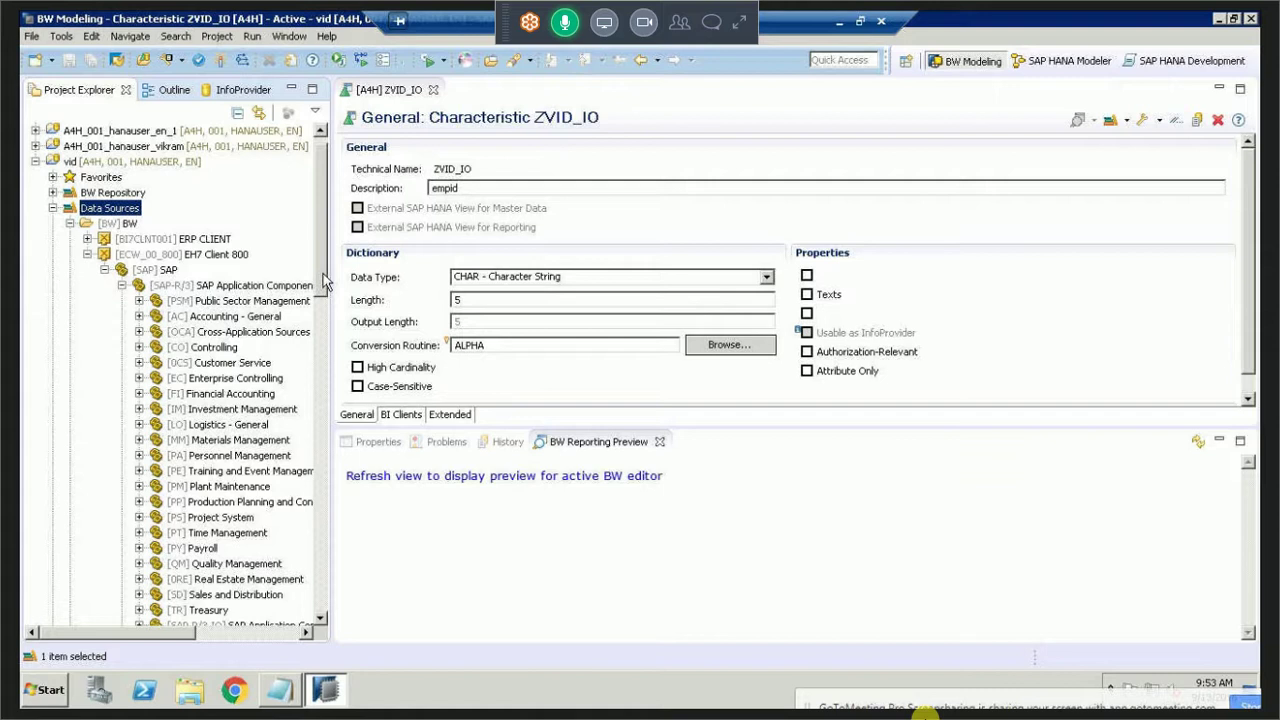
scroll(323, 283, "down", 2)
left_click(140, 532)
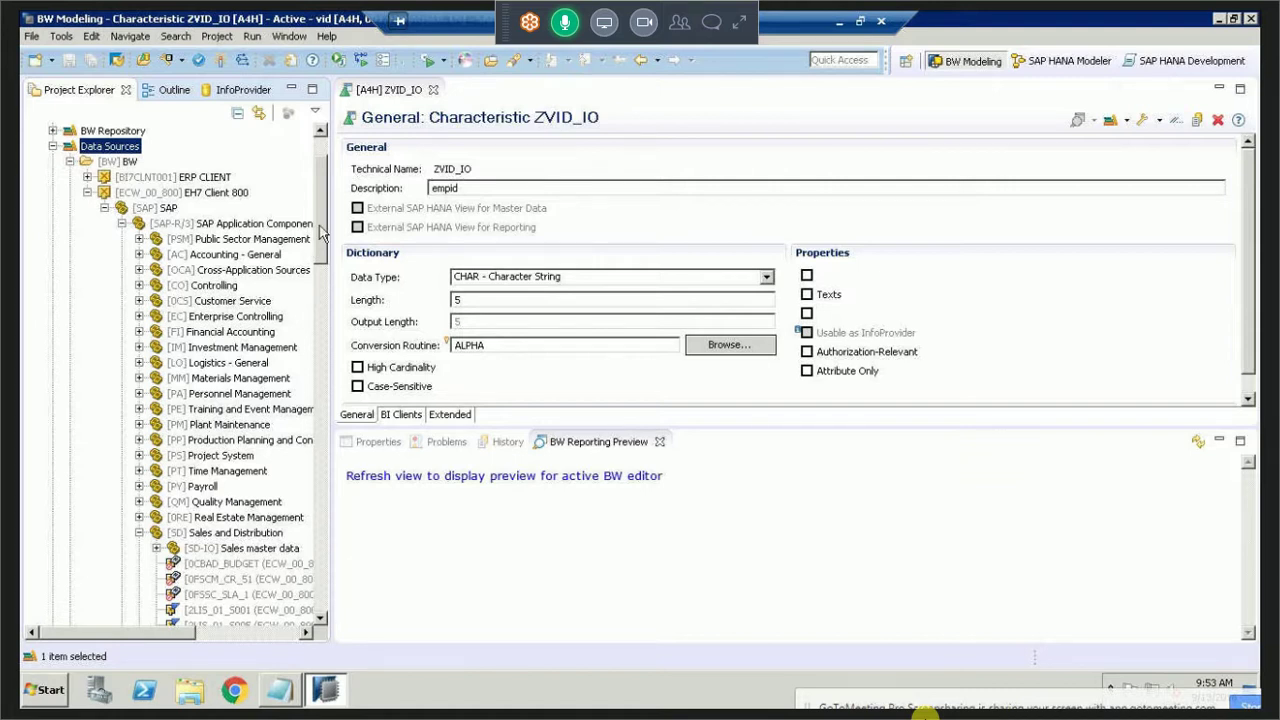
left_click_drag(320, 232, 328, 272)
left_click_drag(330, 276, 330, 321)
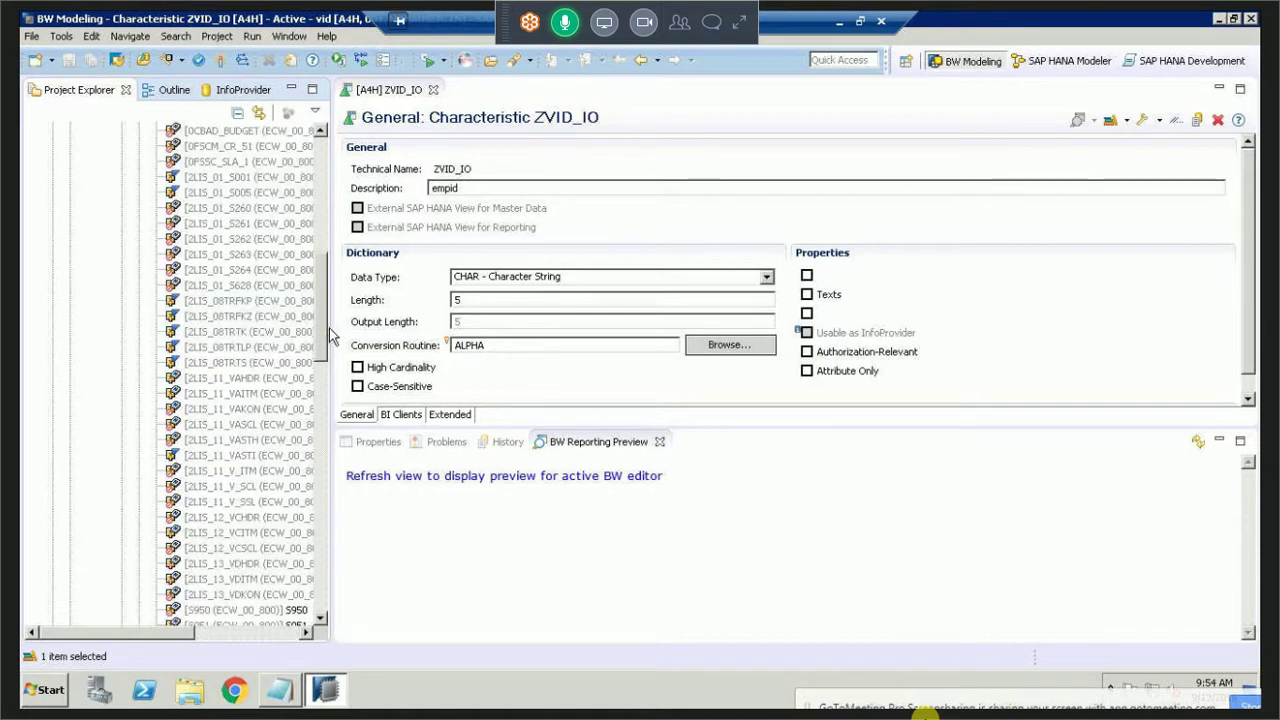
left_click_drag(330, 336, 330, 342)
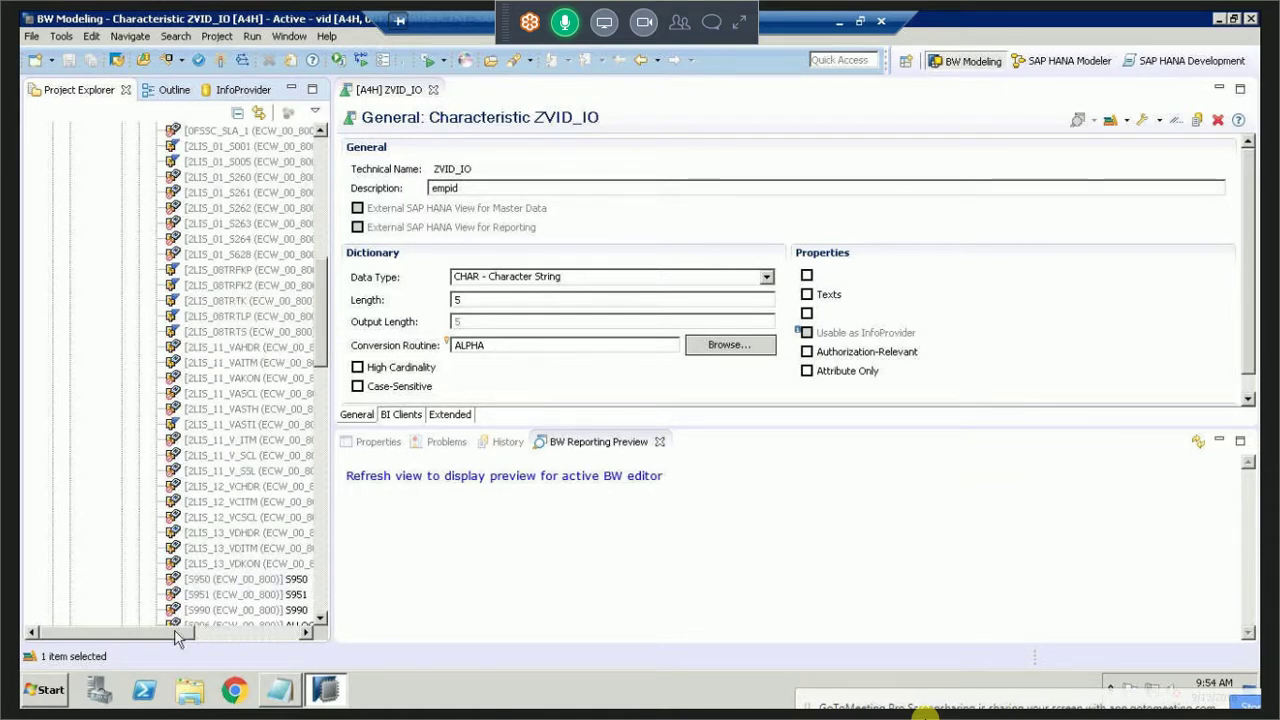
left_click(175, 637)
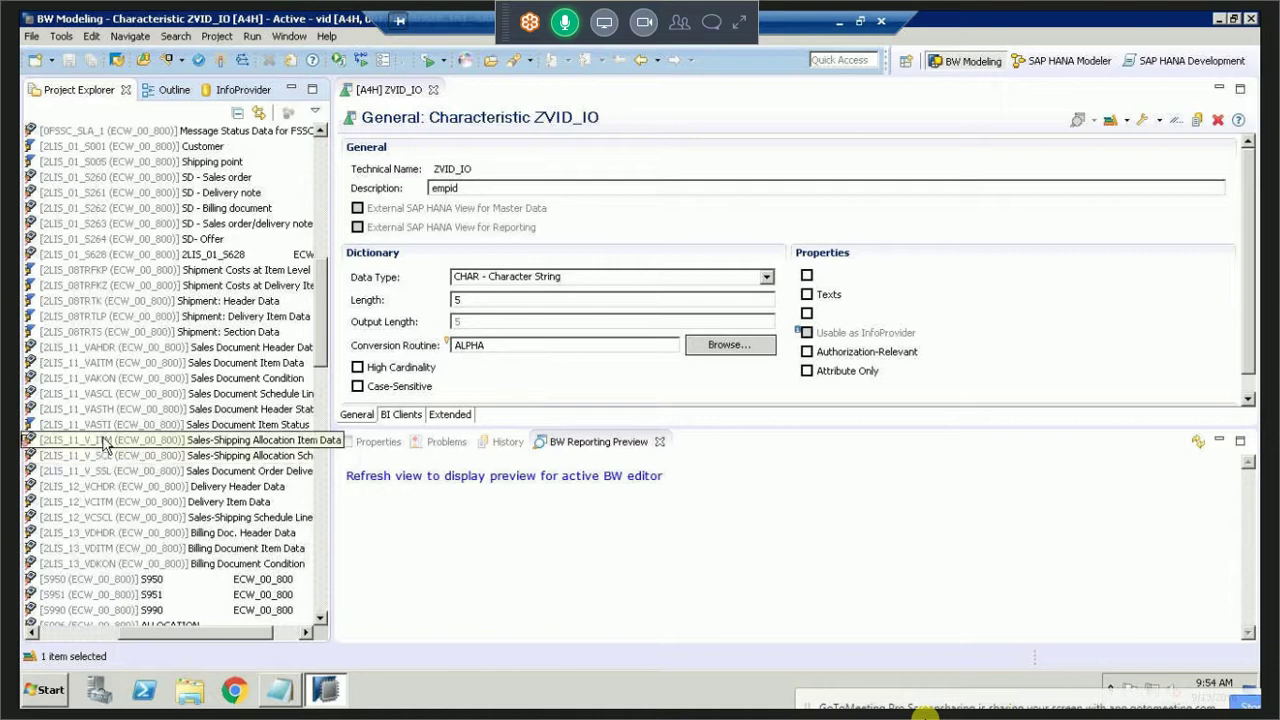
left_click(102, 365)
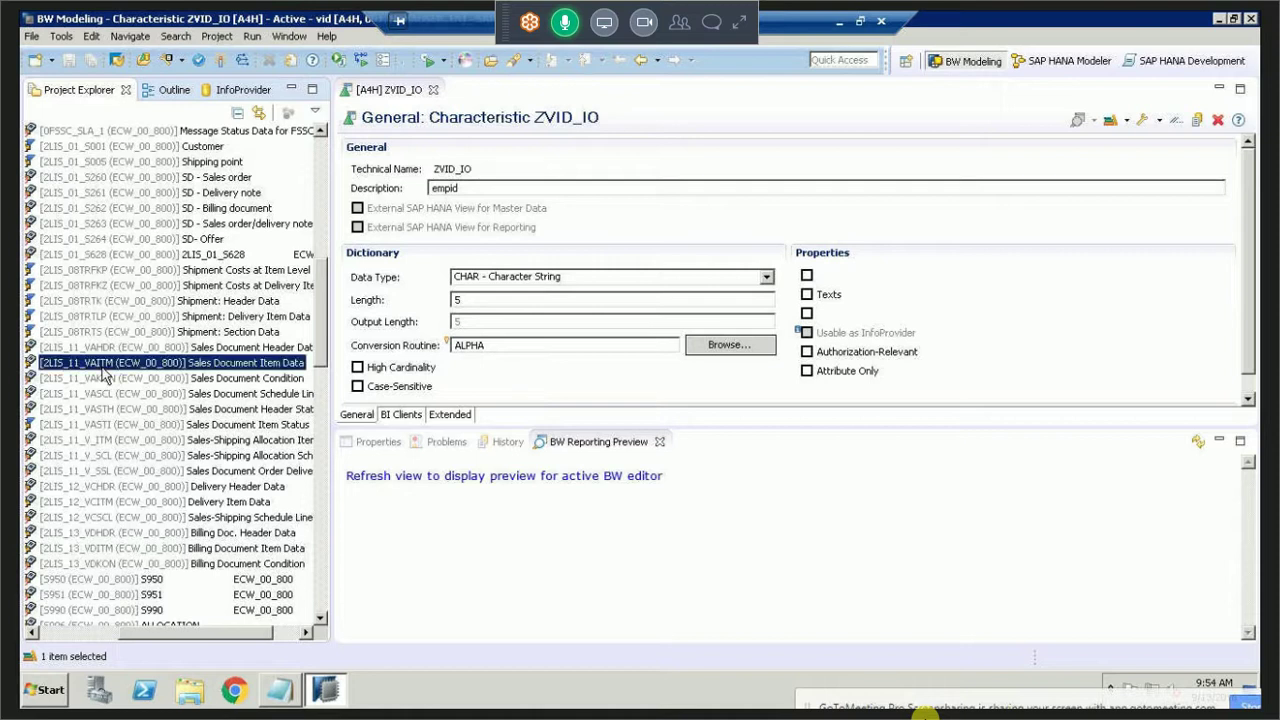
left_click(107, 349)
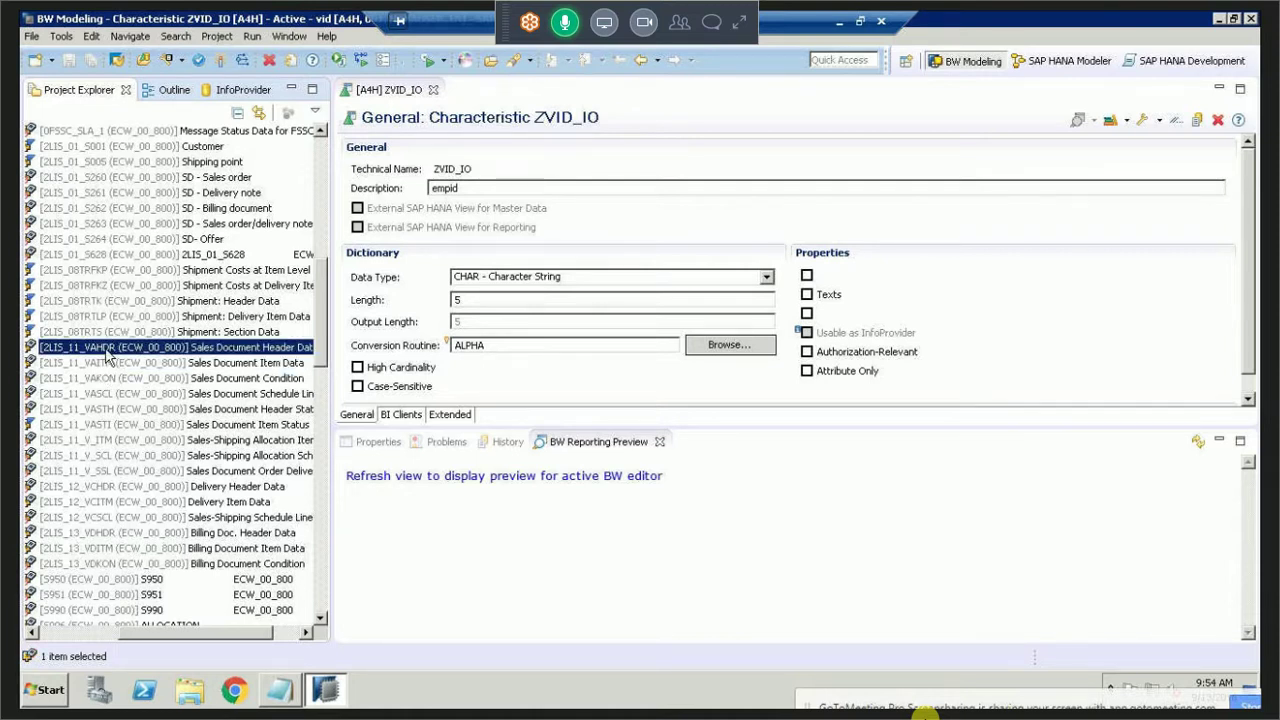
left_click(222, 364)
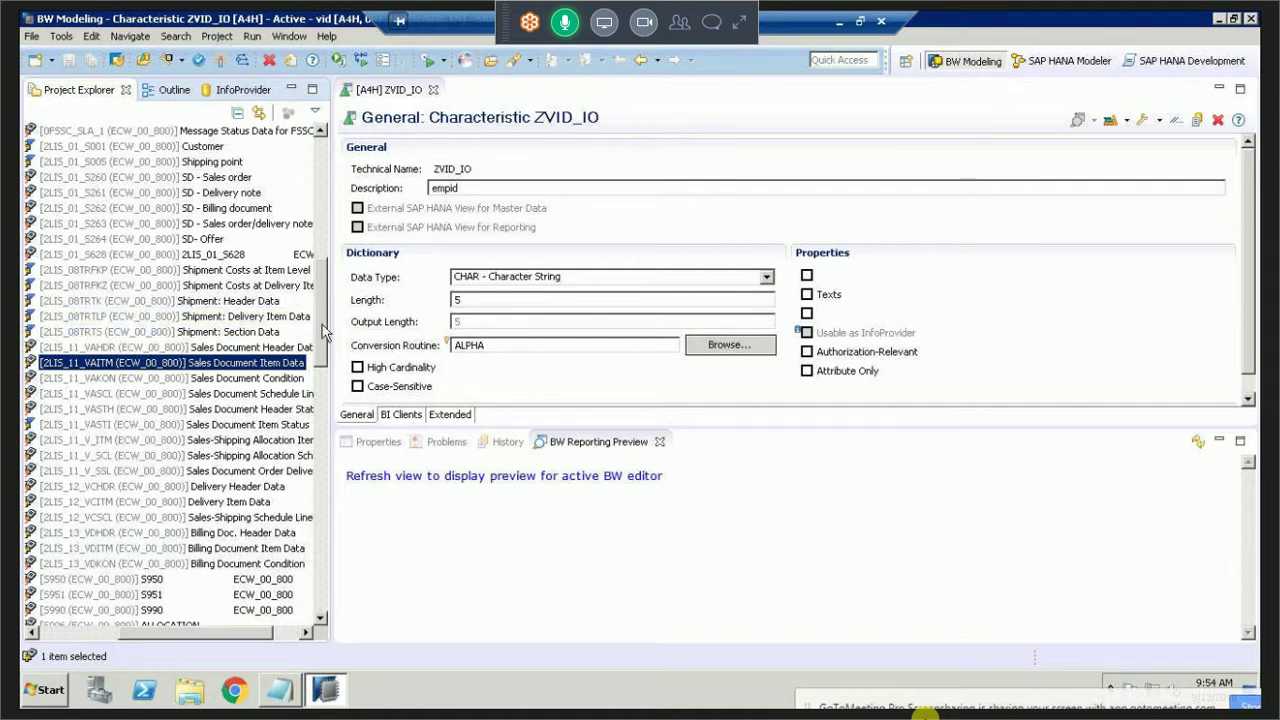
Collapse the SAP node and the whole Data Sources branch of the vid project.
left_click_drag(323, 333, 320, 199)
scroll(167, 556, "down", 2)
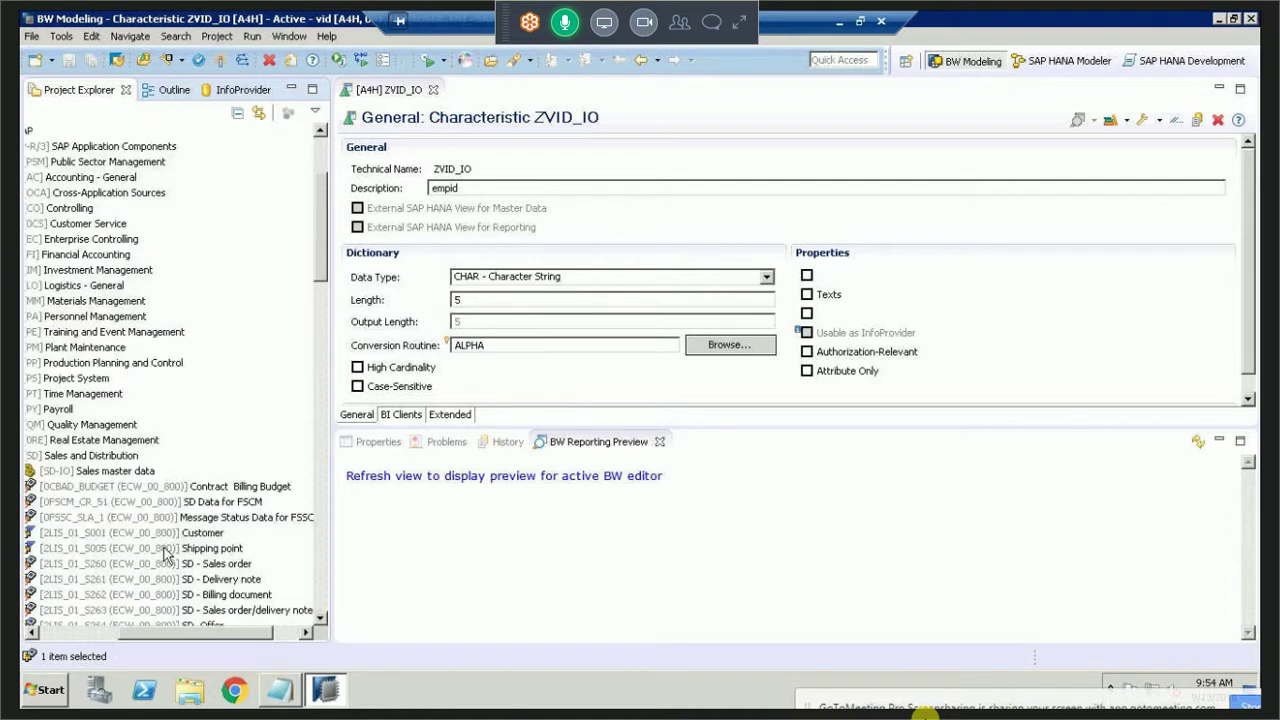
left_click(93, 633)
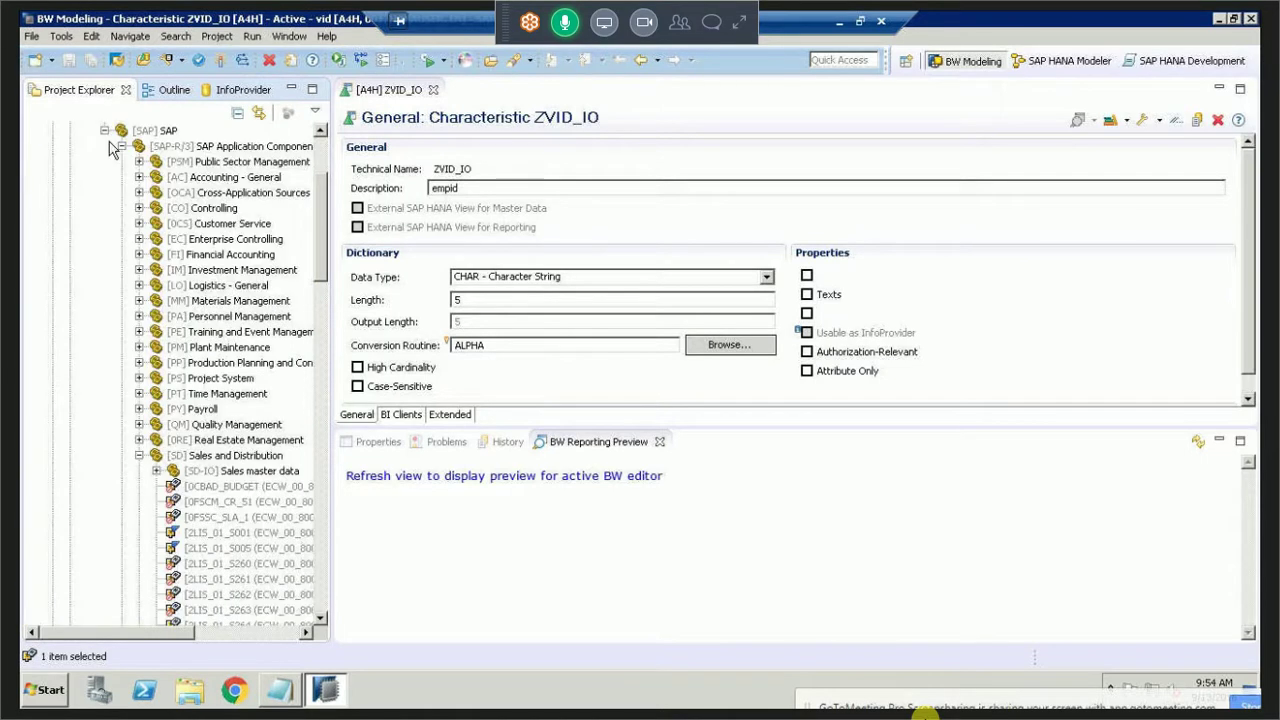
left_click(105, 131)
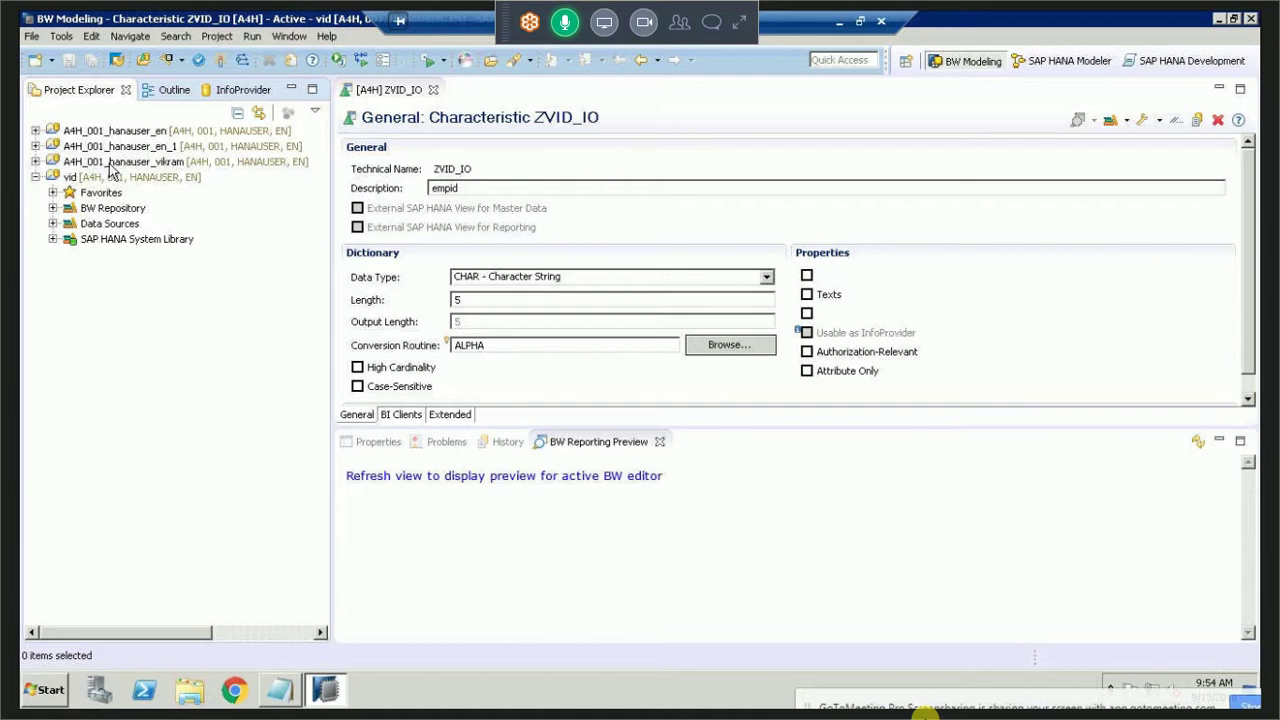
Switch to the Notepad notes and number the BW Repository, SAp Hana System Libarary and Data Source entries 1., 2. and 3.
left_click(278, 691)
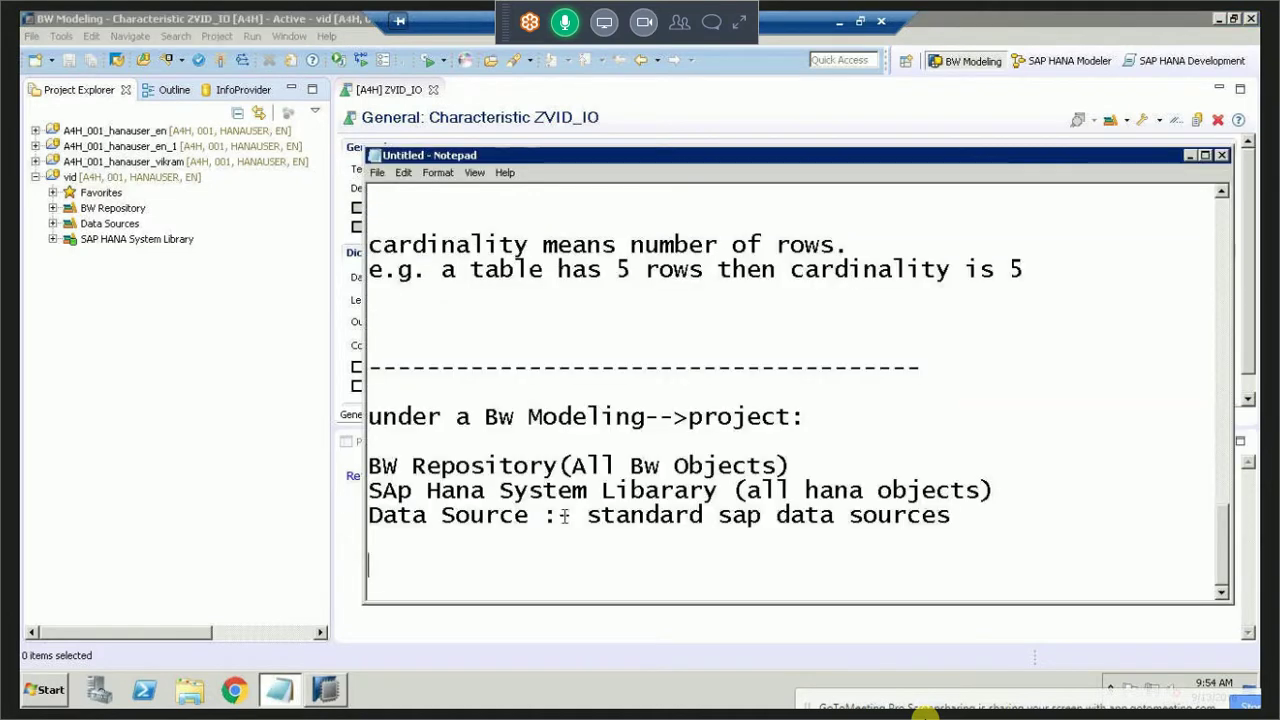
type("1")
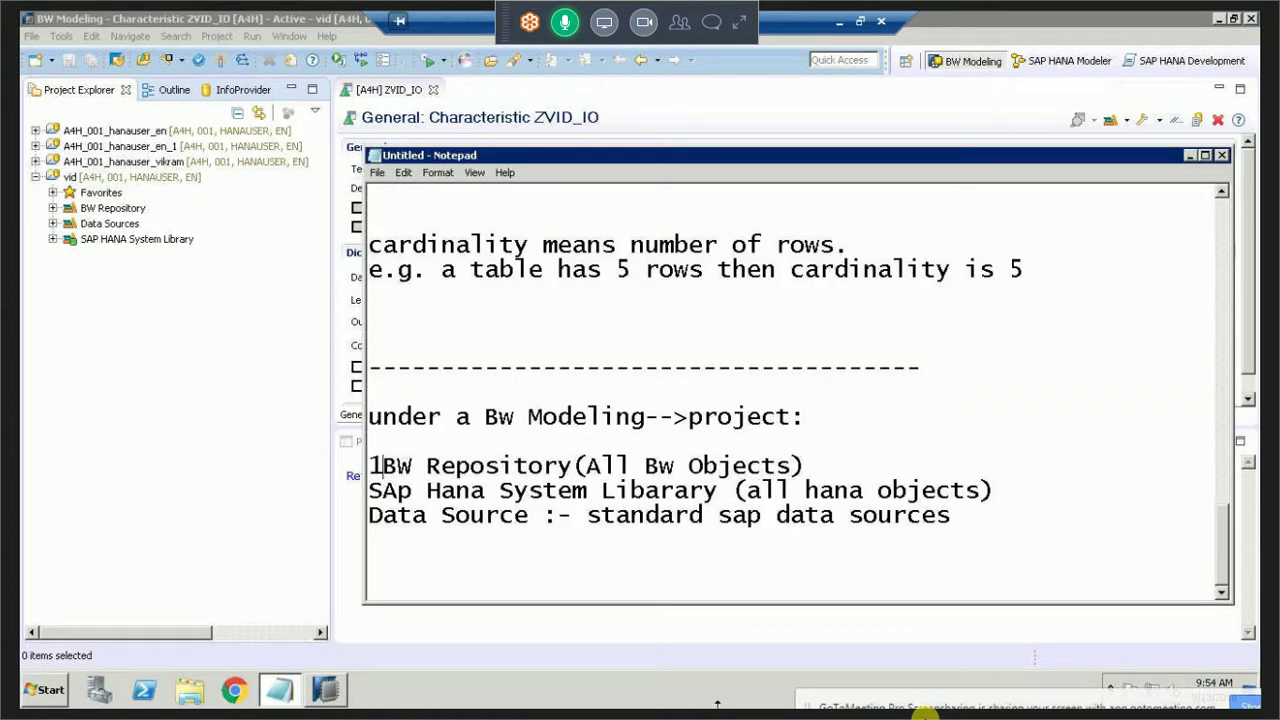
type(".")
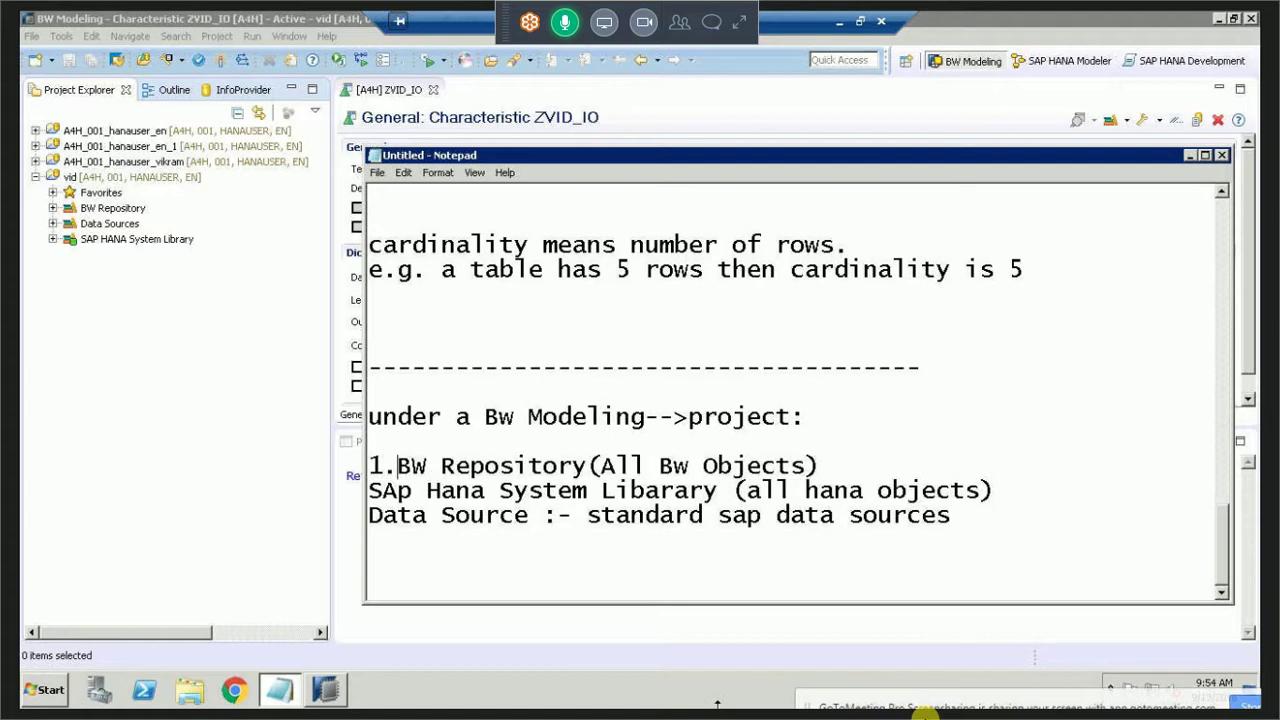
left_click(369, 490)
type("2.")
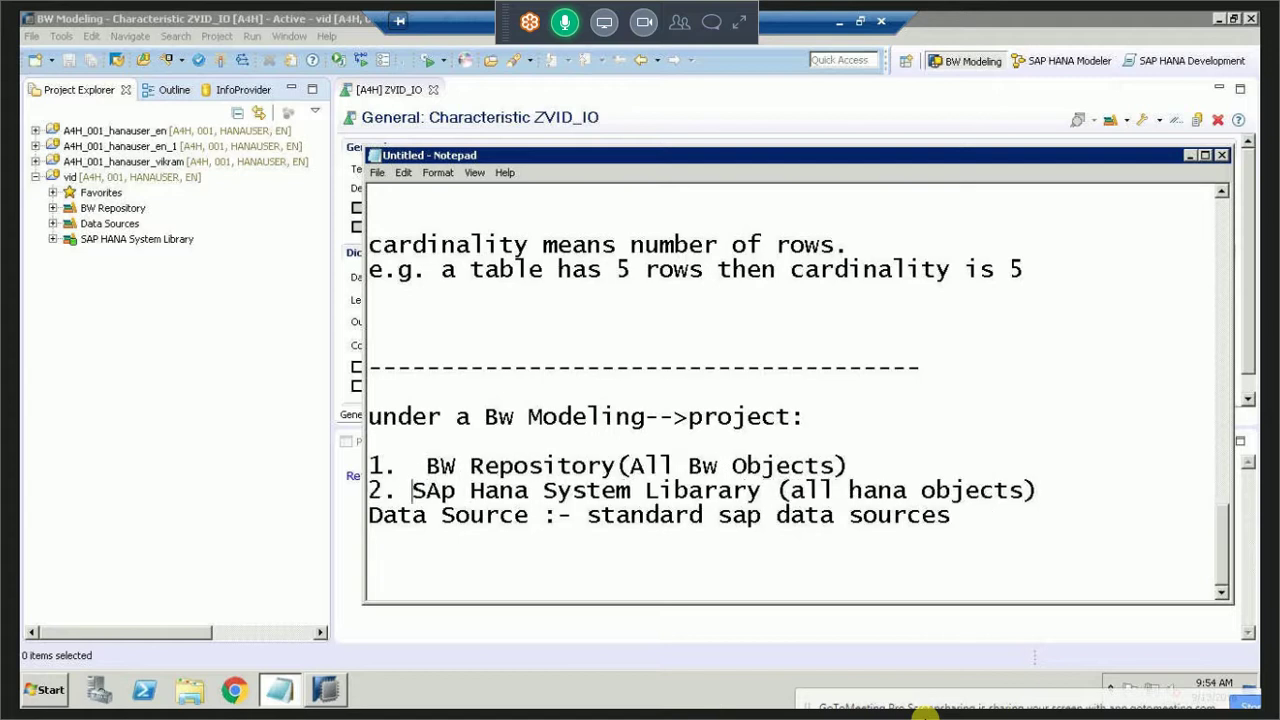
key("Down")
key("Left")
key("Left")
key("Left")
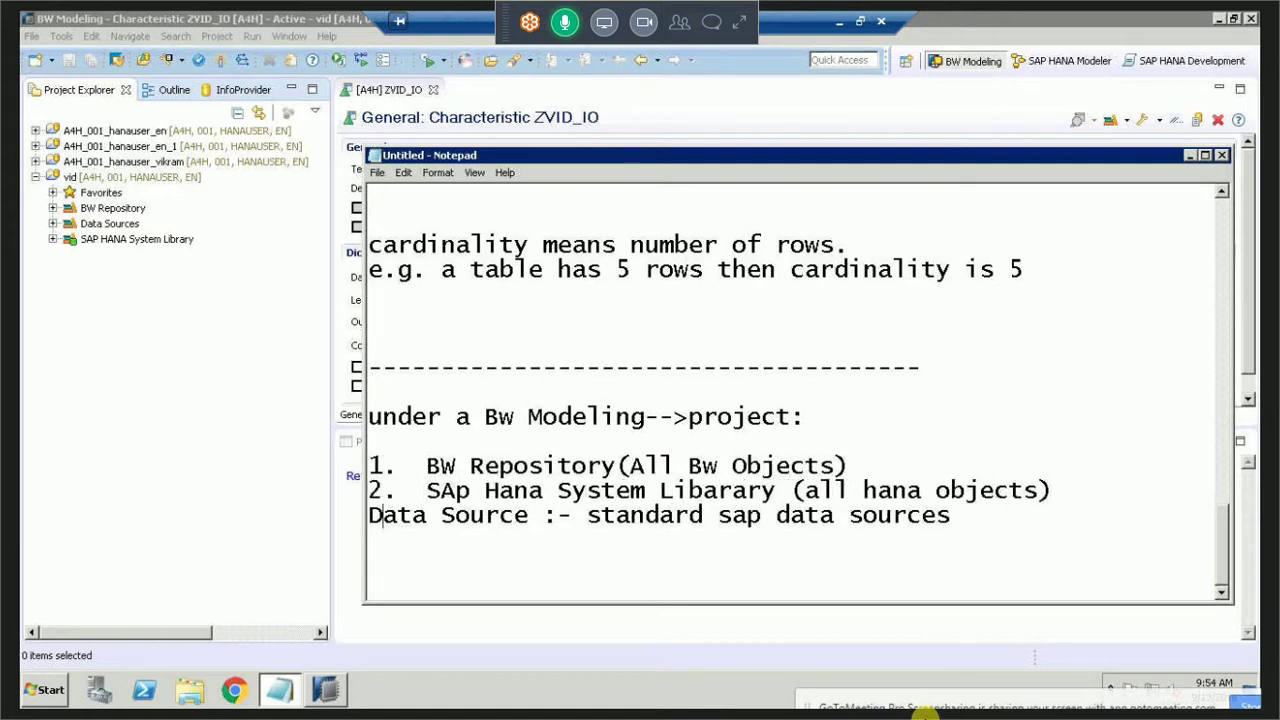
key("Left")
type("3.")
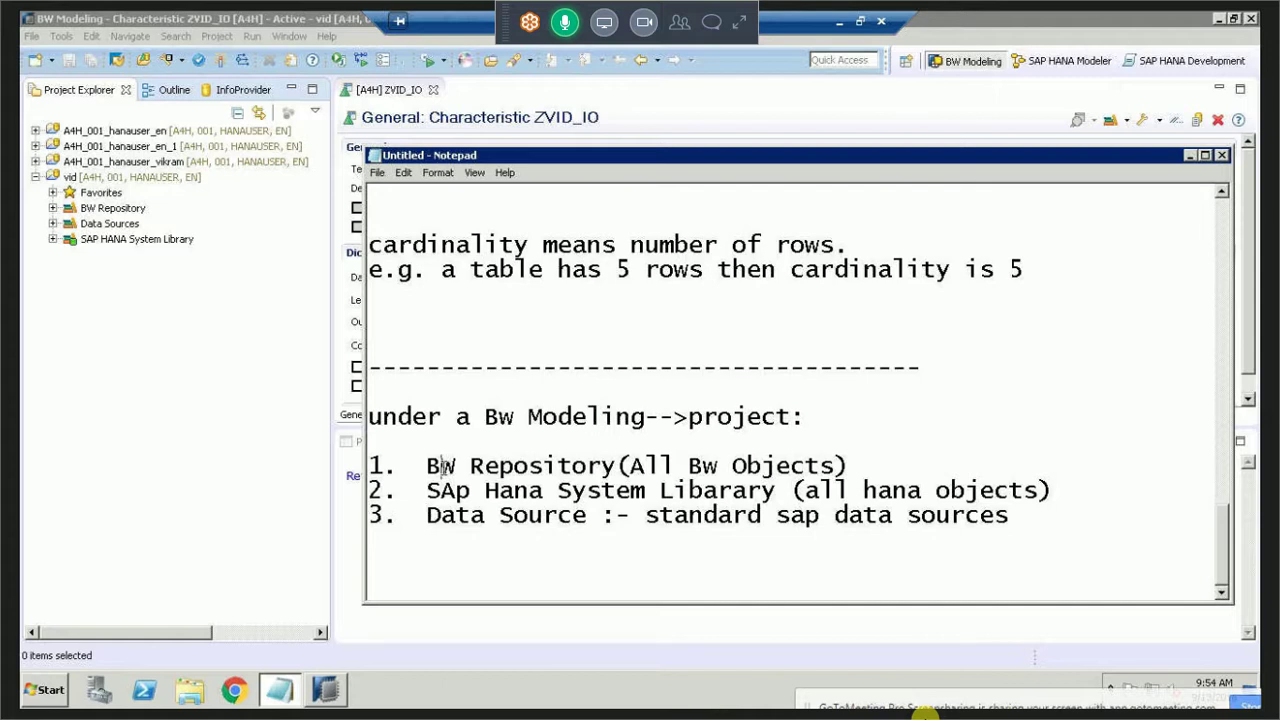
Append "e.g. DXC" to the end of the Data Source entry.
left_click(448, 515)
left_click(1067, 515)
type("e.g. DX")
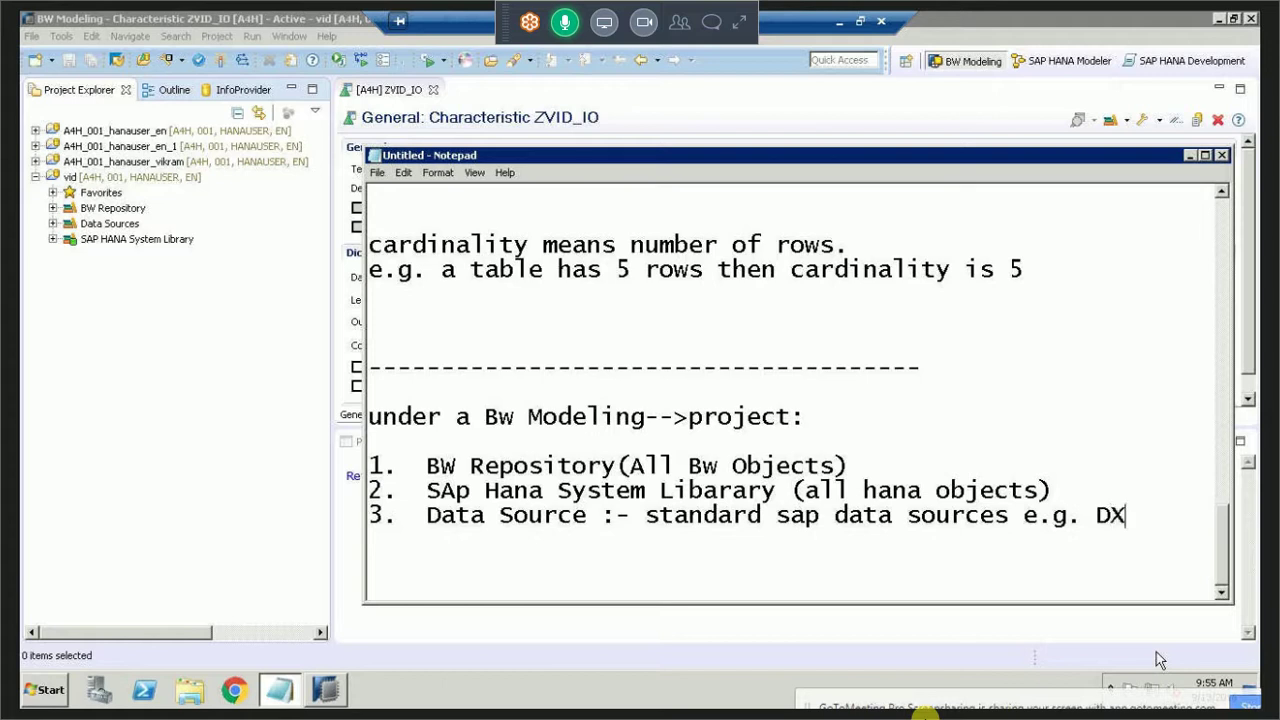
type("C")
Switch to BW Modeling, review the SAP application components under Data Sources, and collapse the branch again.
left_click(53, 224)
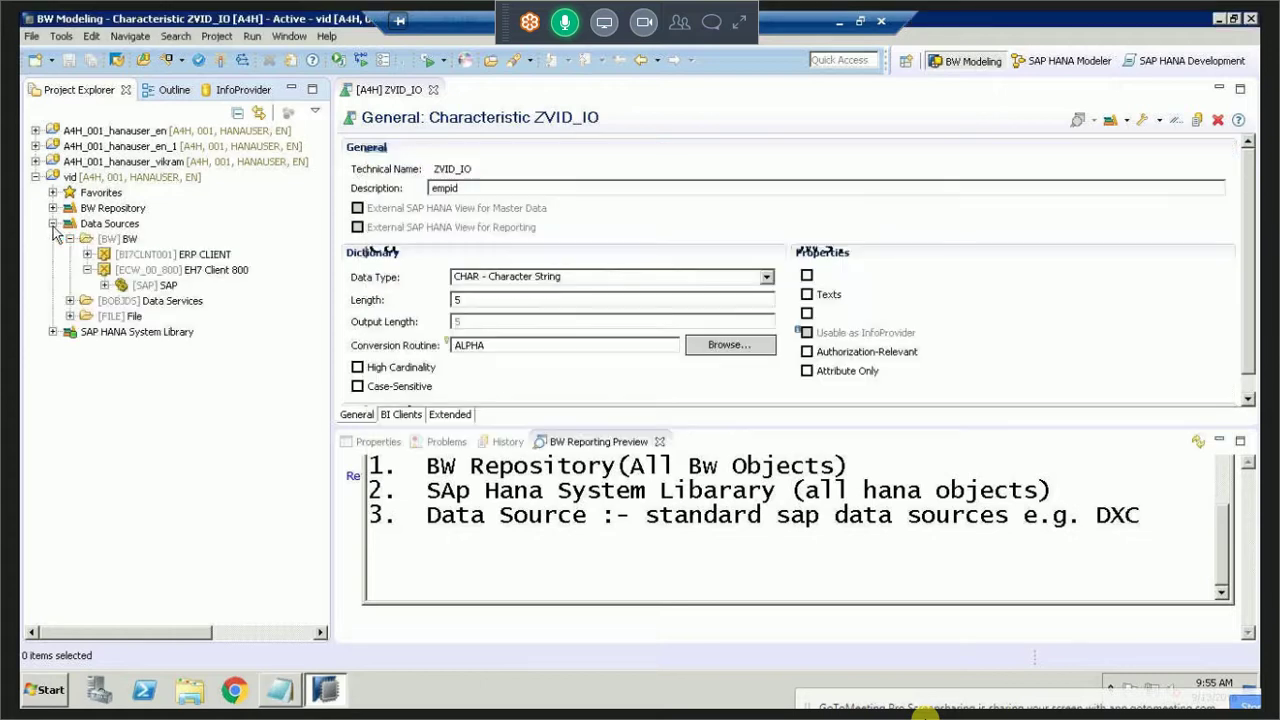
left_click(104, 285)
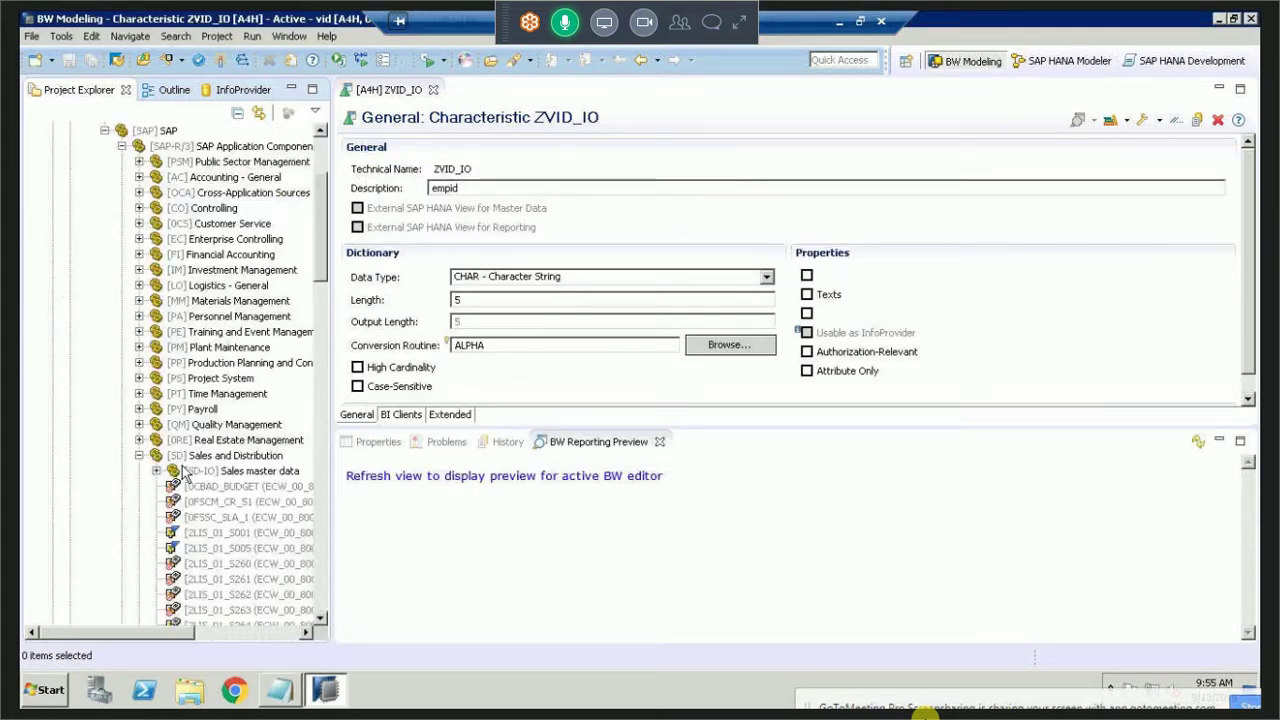
left_click(104, 131)
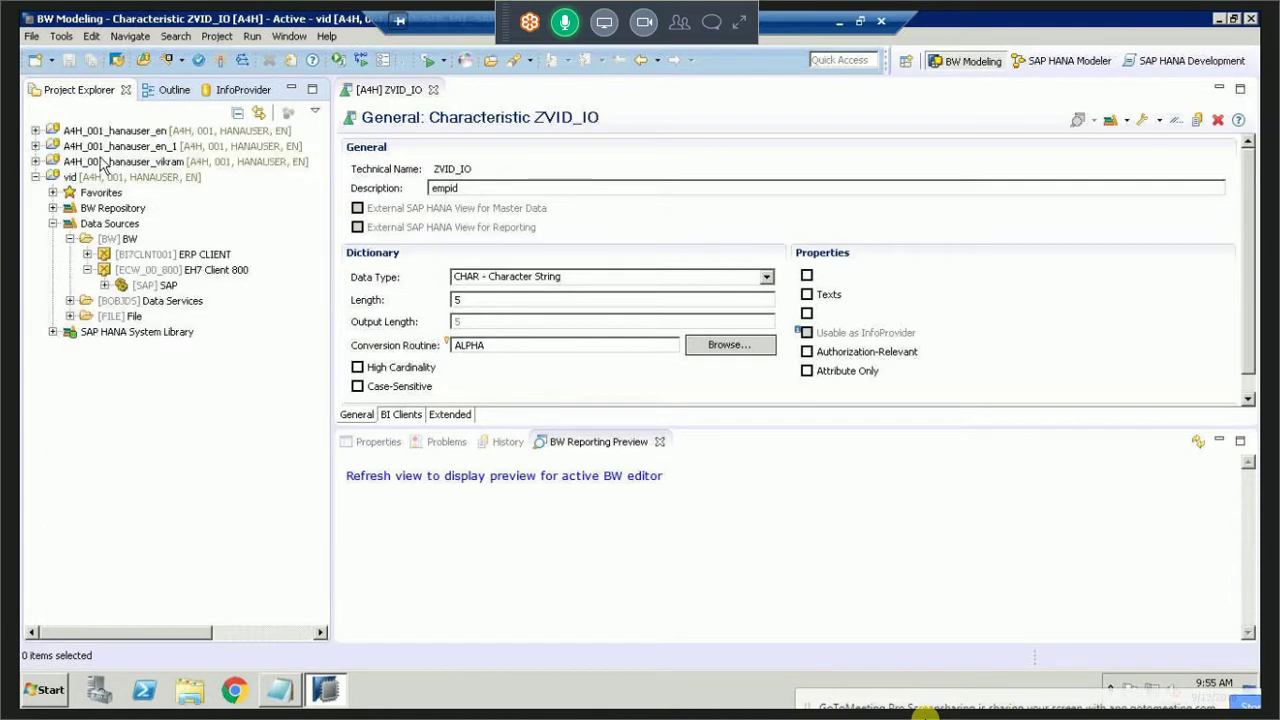
left_click(70, 242)
left_click(53, 223)
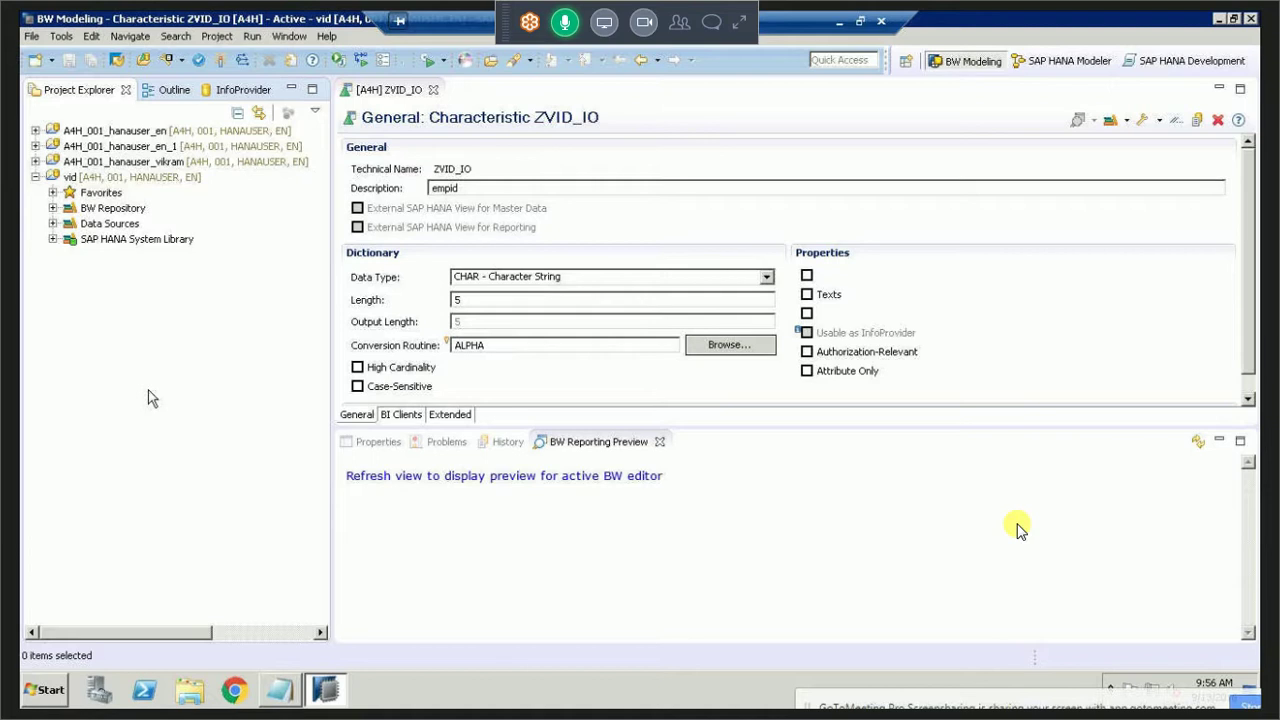
key("Escape")
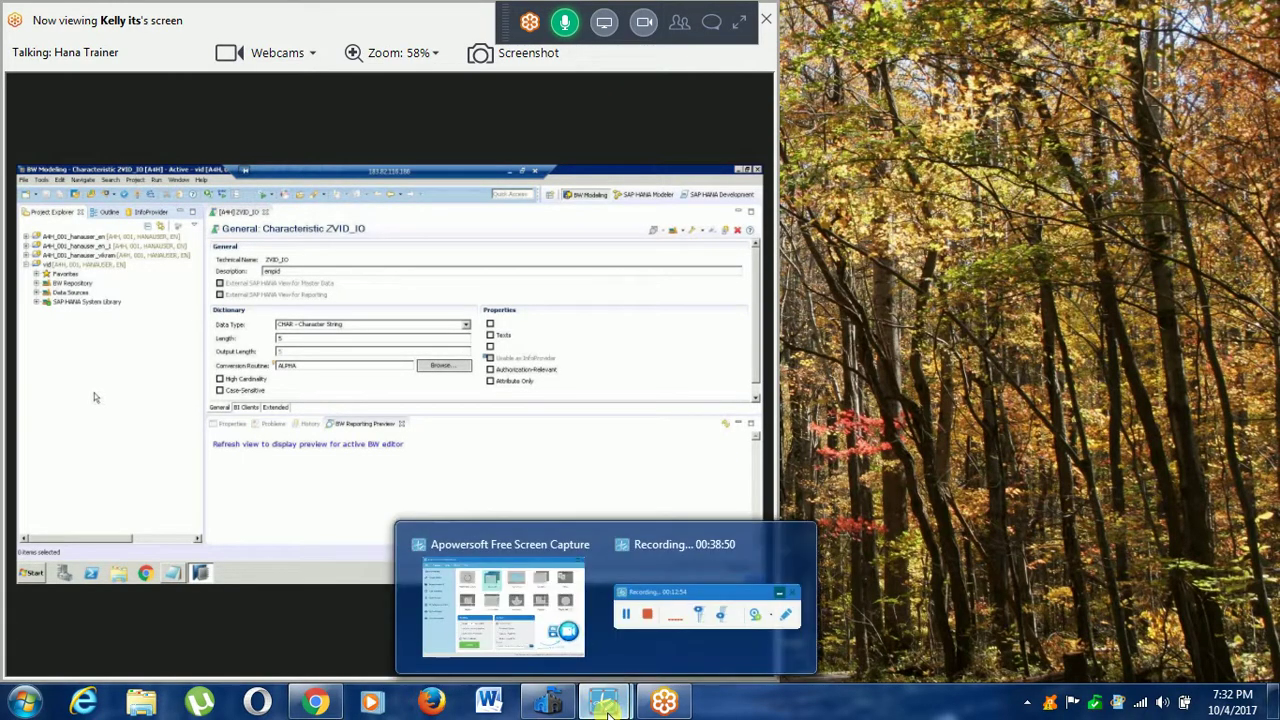
mouse_move(605, 700)
left_click(625, 632)
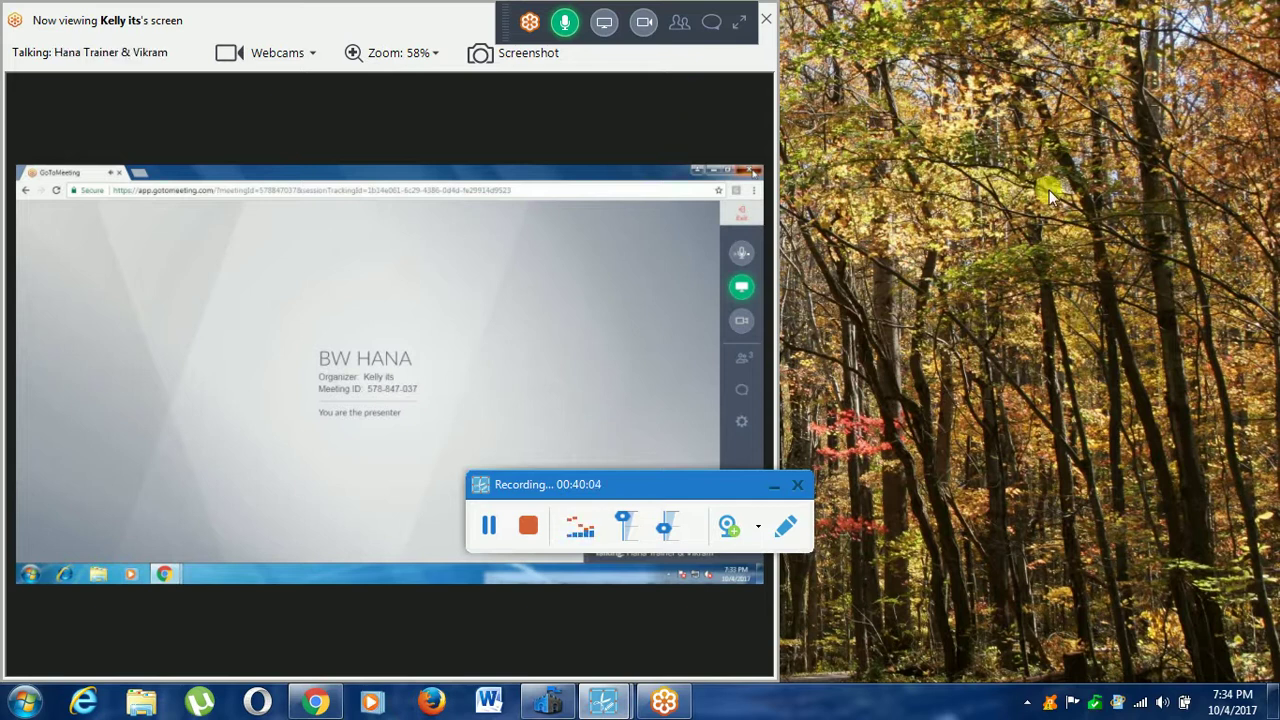
left_click(1227, 705)
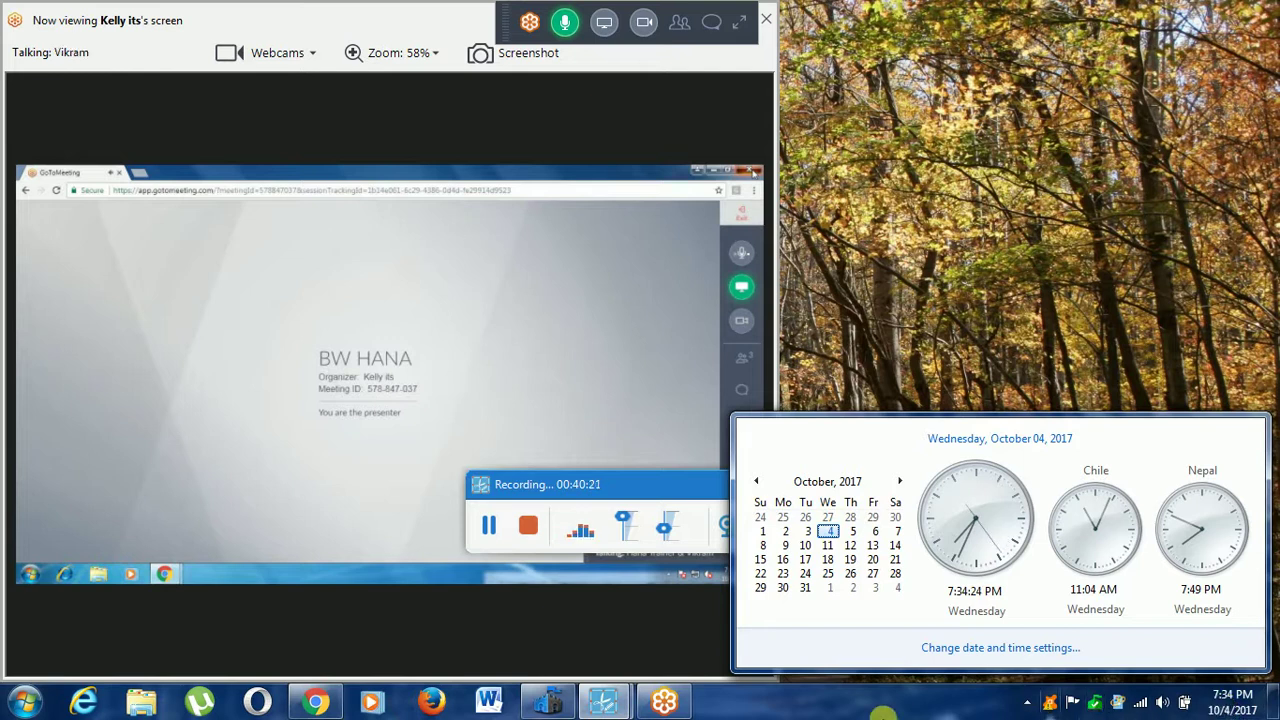
left_click(603, 702)
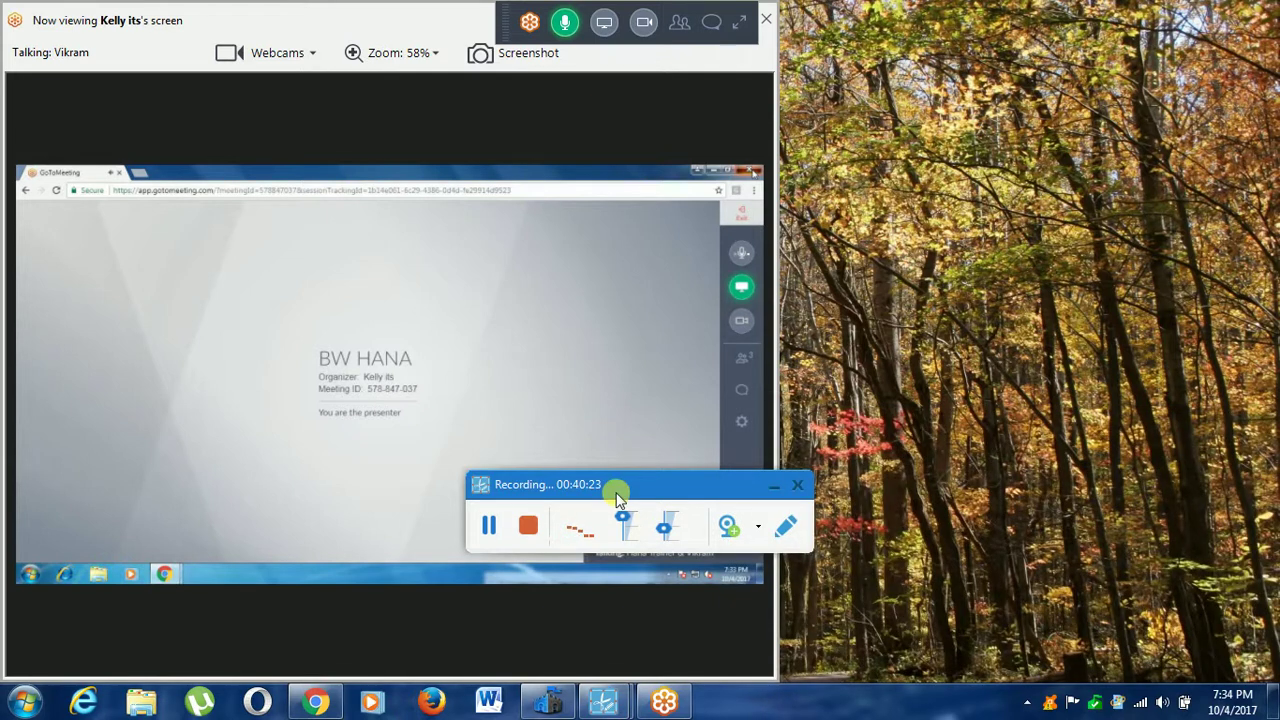
Open the GoToMeeting control panel and expand the attendee list.
left_click(736, 22)
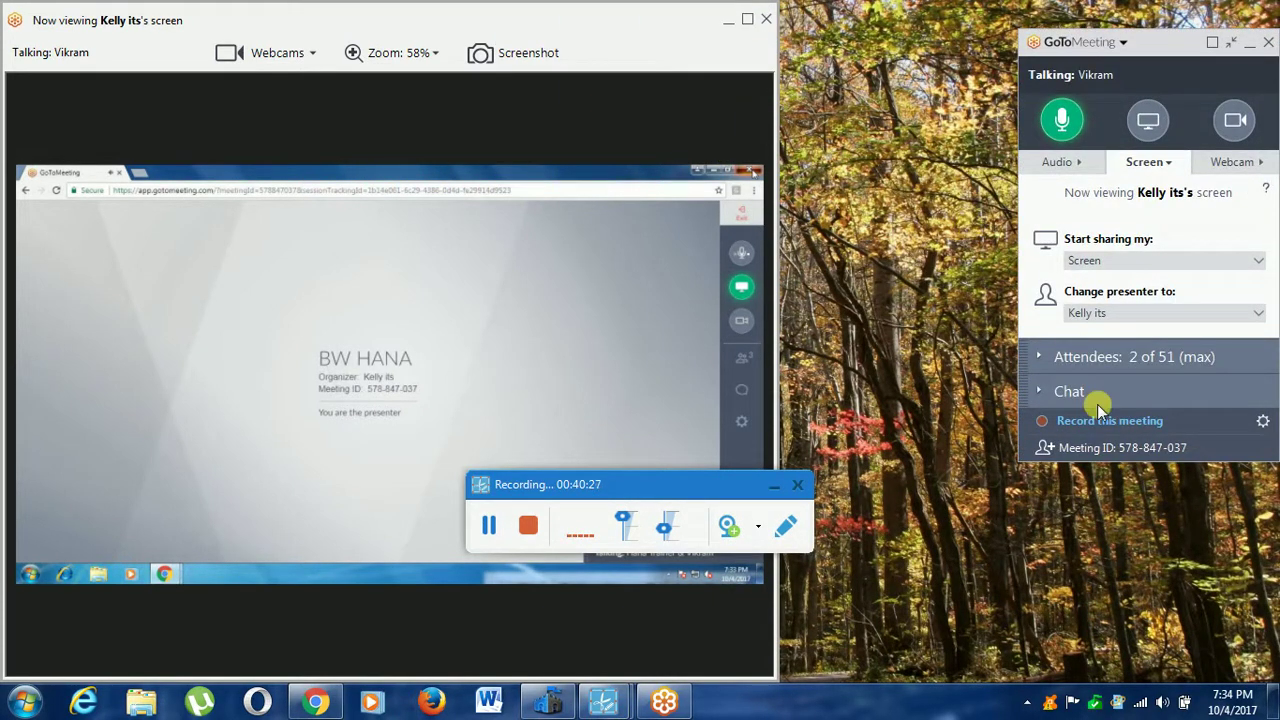
left_click(1094, 360)
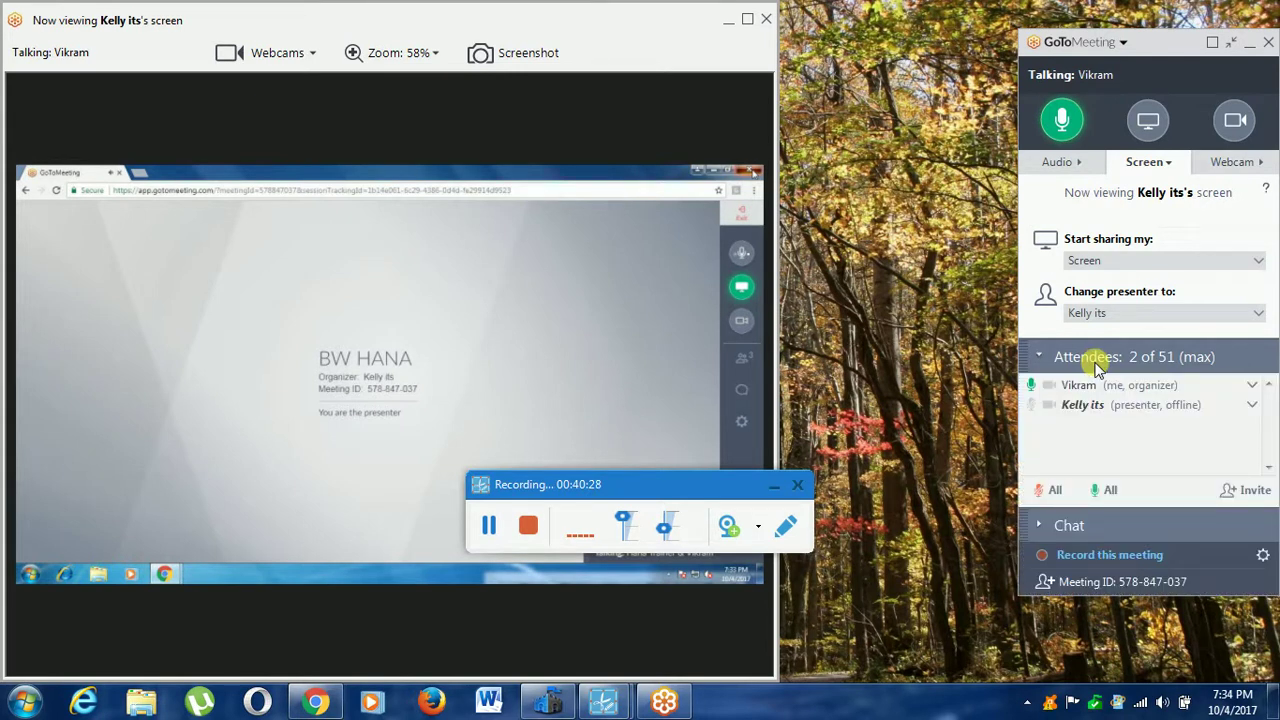